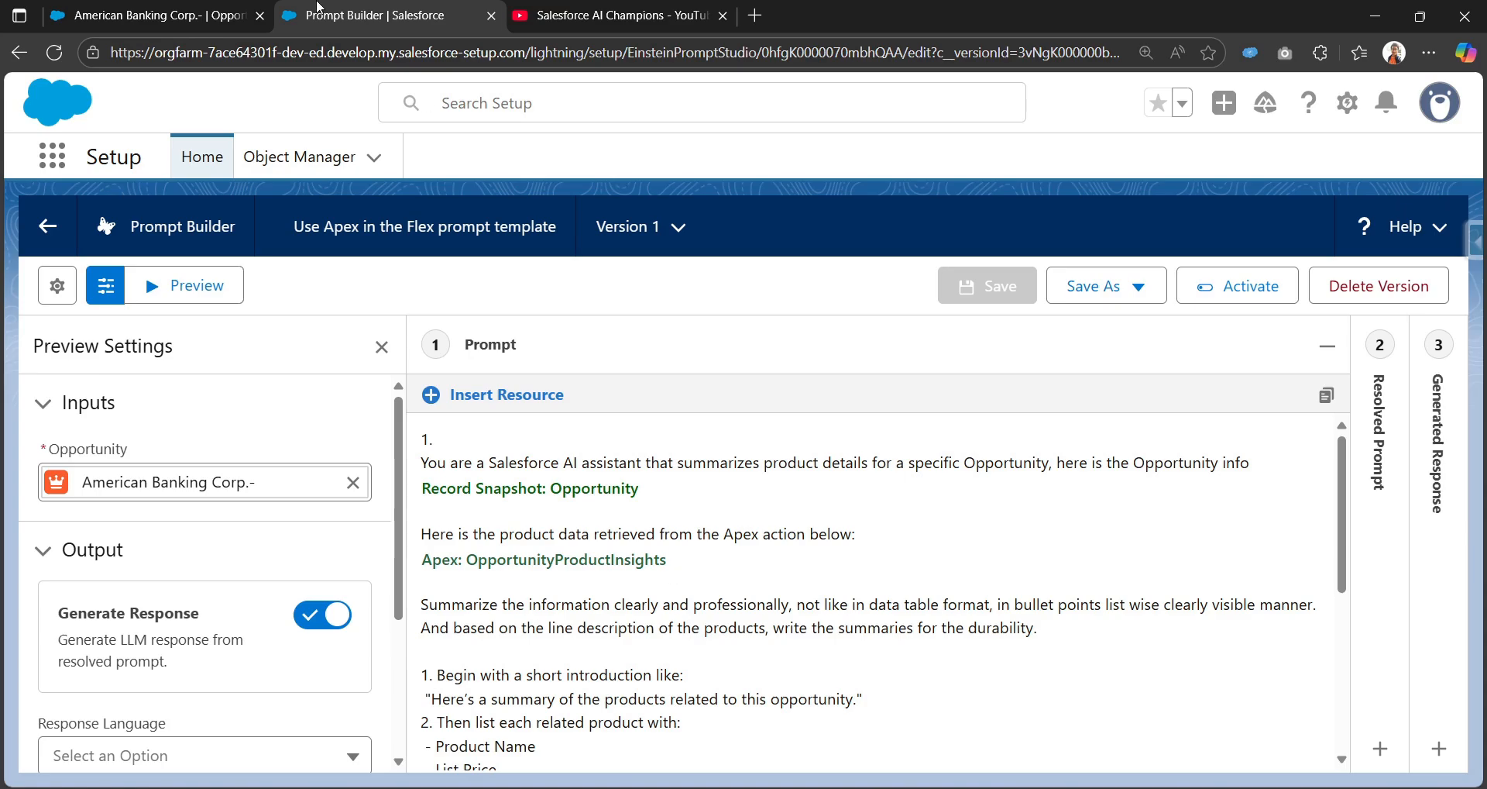
- From the American Banking Corp. opportunity record, open Setup and find the Flows page
click(135, 17)
click(1334, 112)
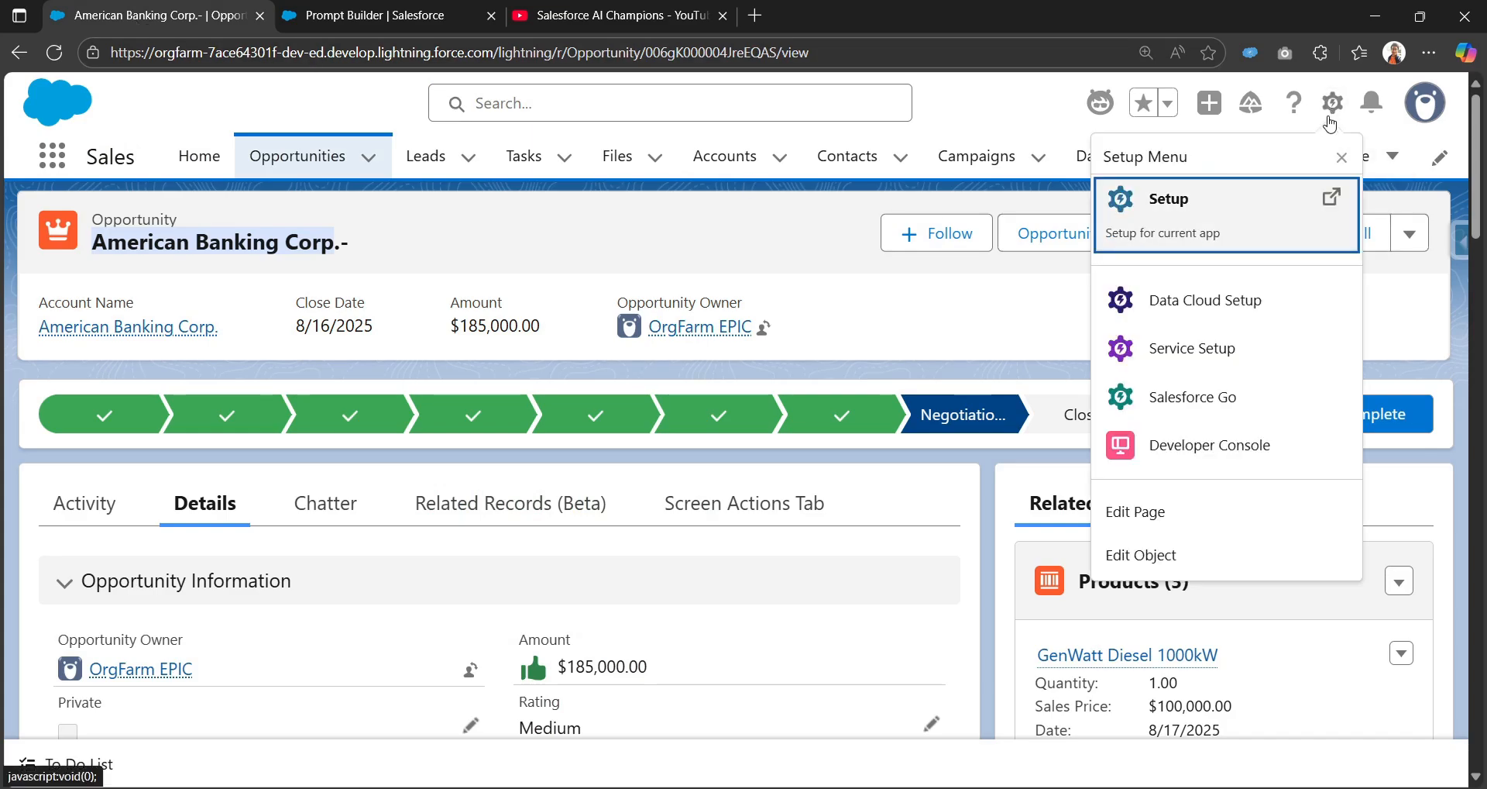
click(1191, 224)
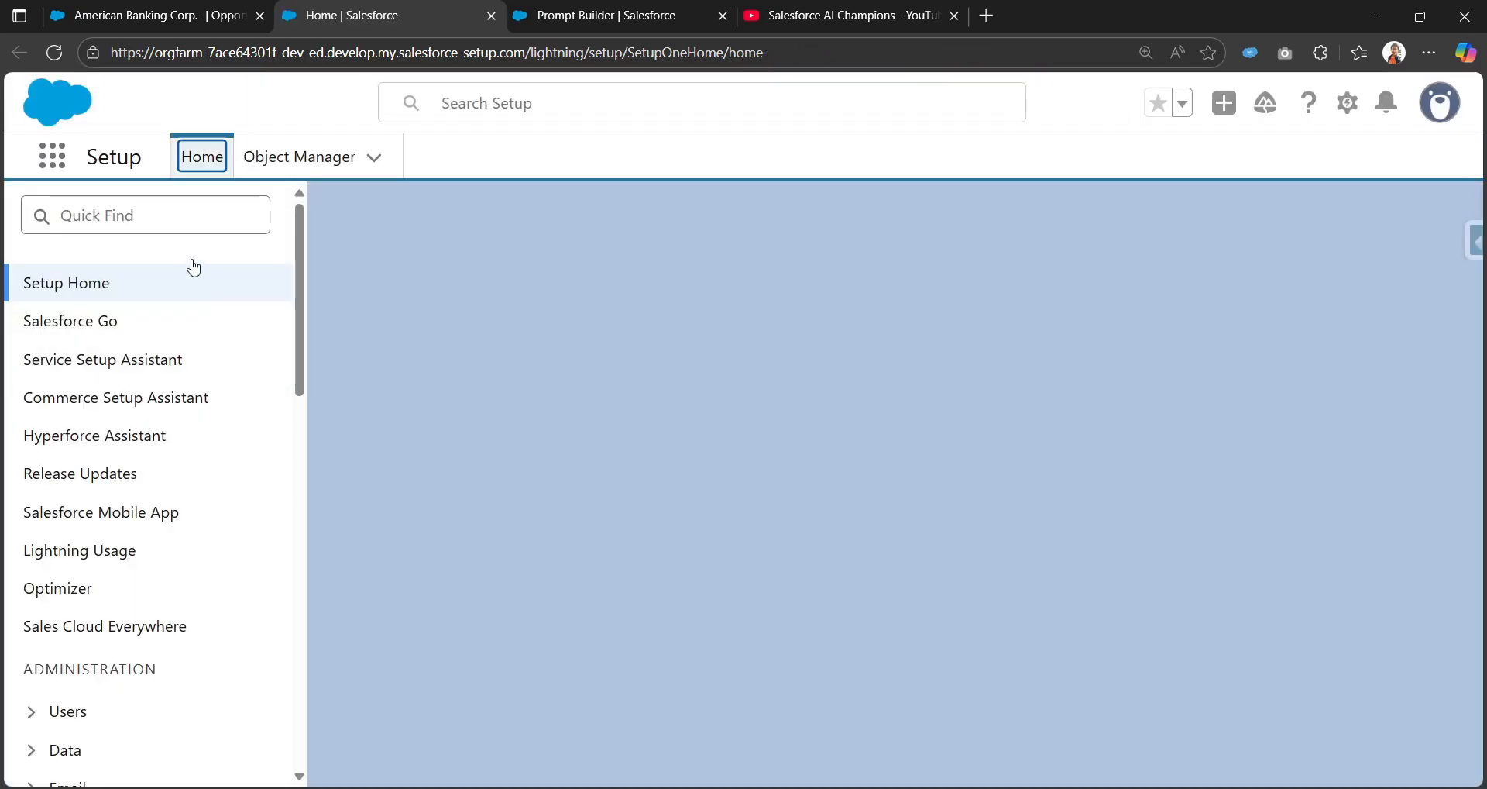
click(174, 219)
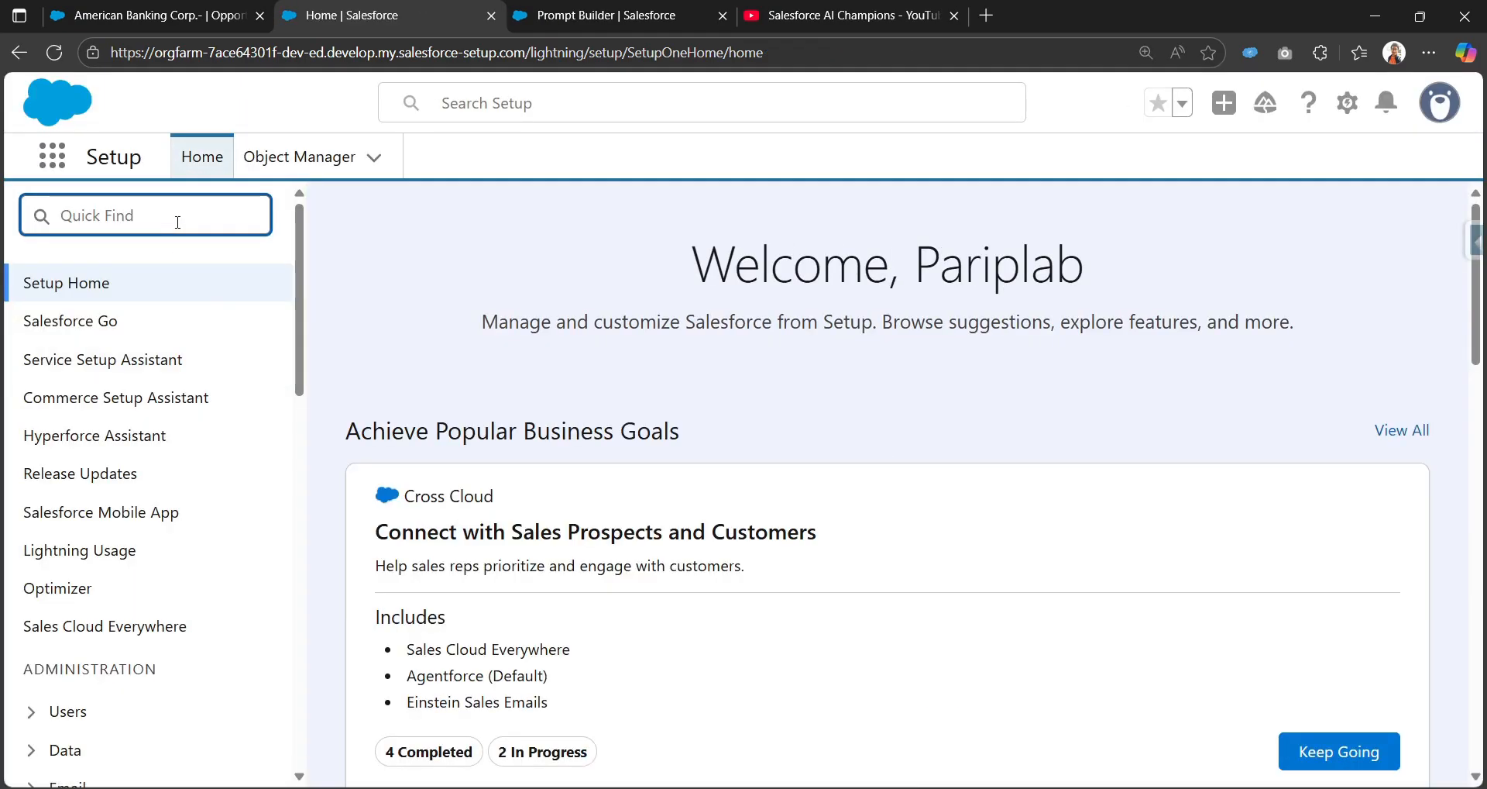
text(flows)
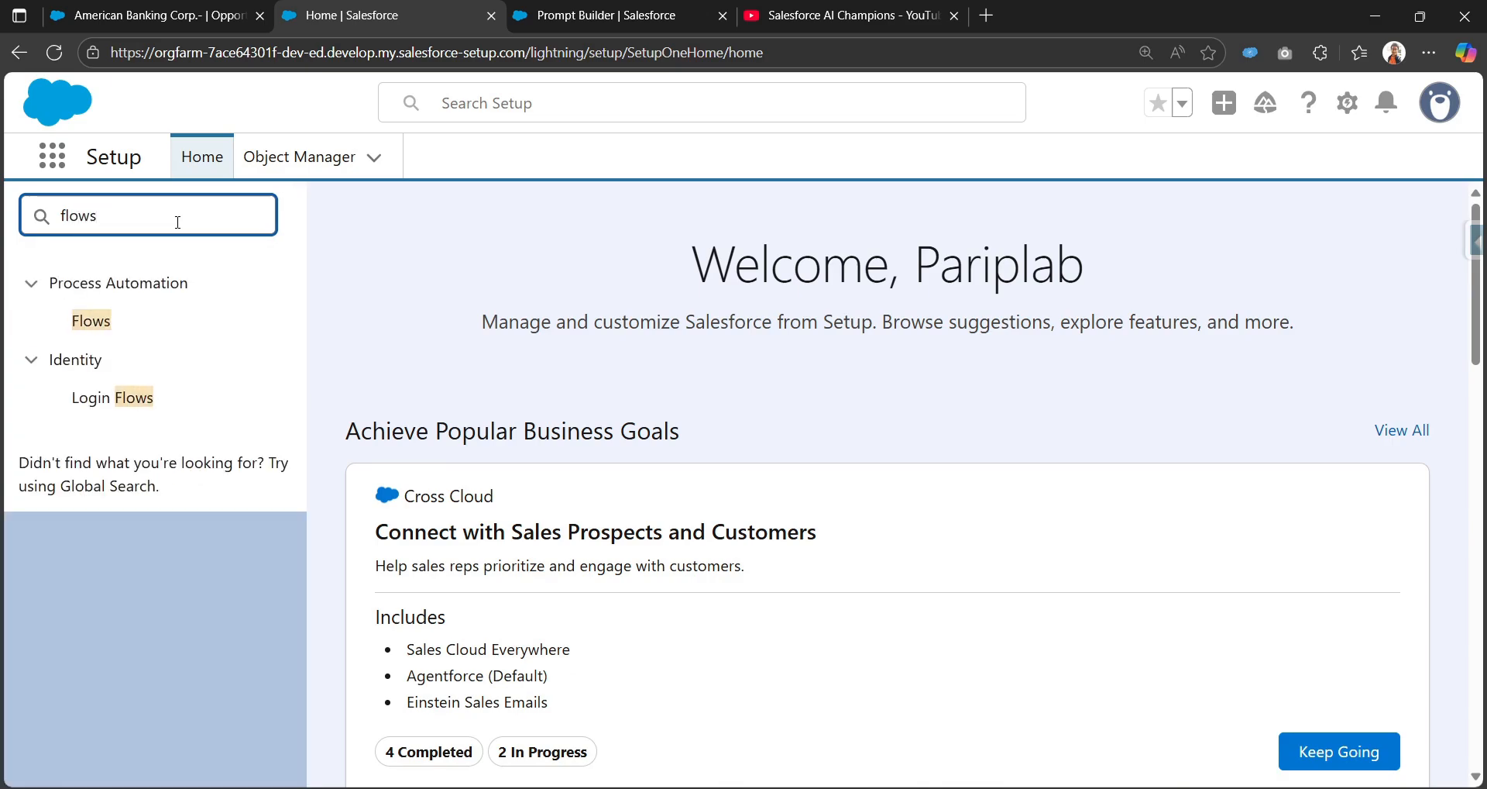
click(81, 325)
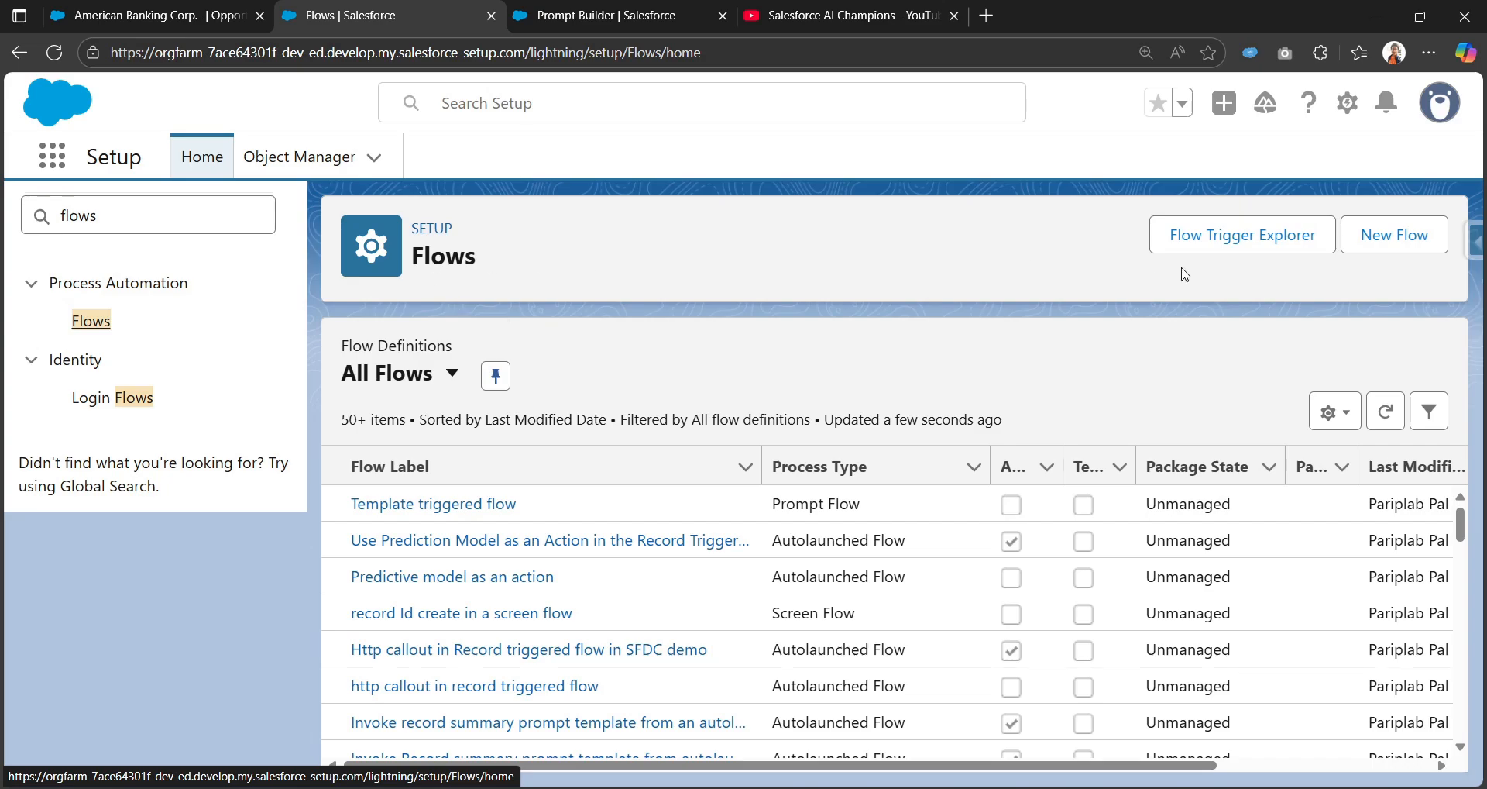
- Start a new flow of type Template-Triggered Prompt Flow, searching the automations for "template", and close the Flows list page
click(1414, 246)
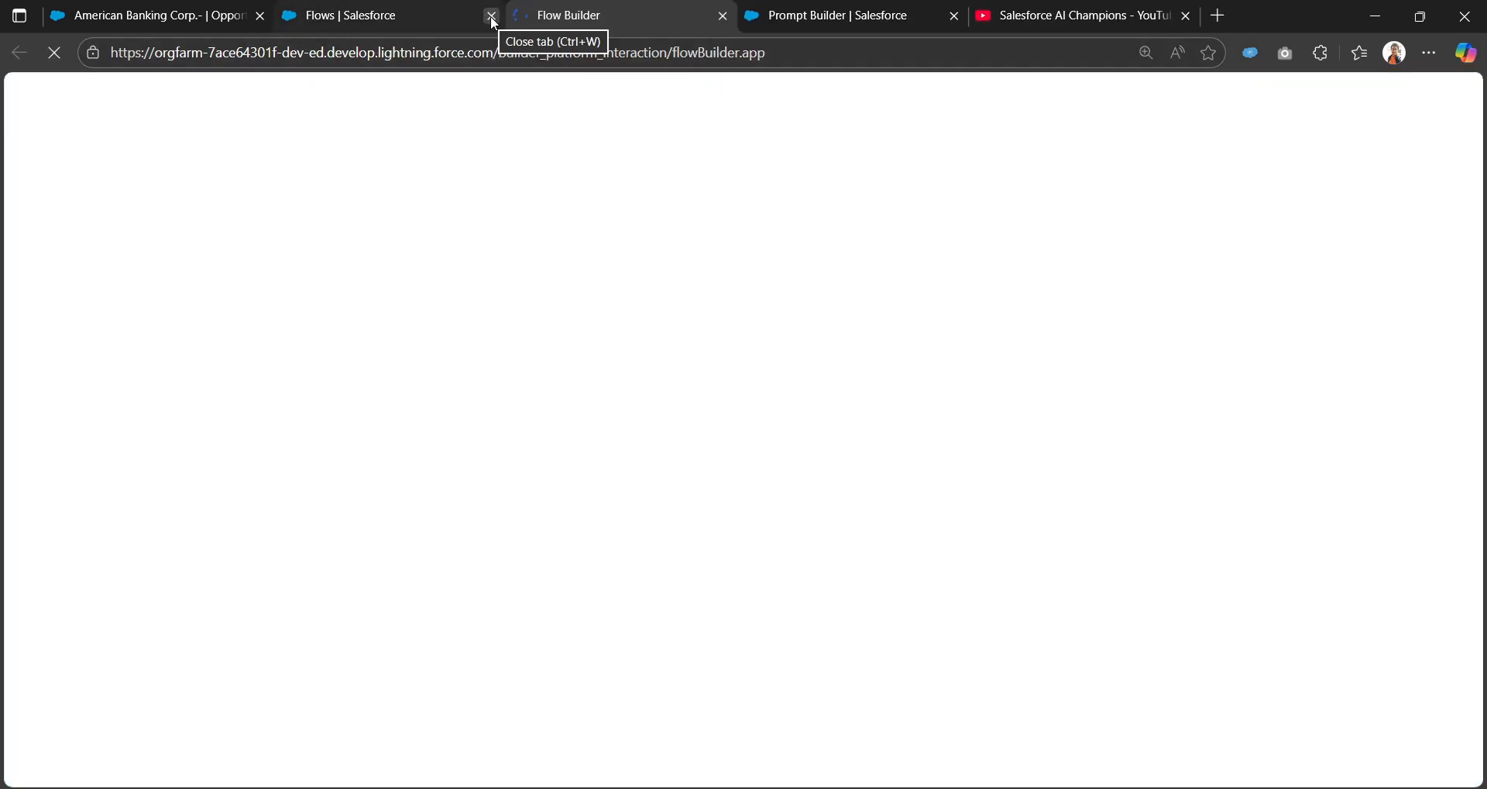
click(490, 16)
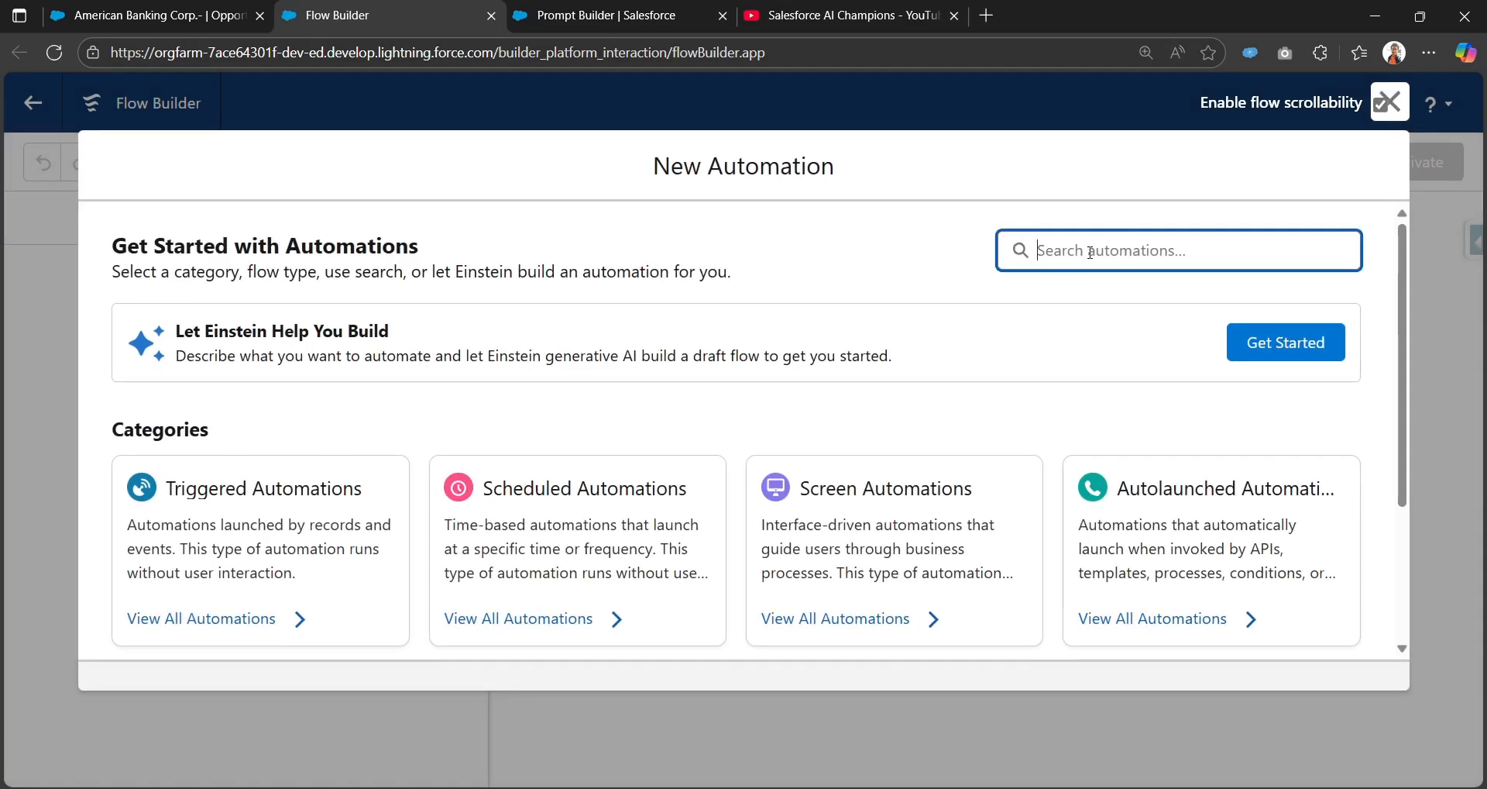
text(template)
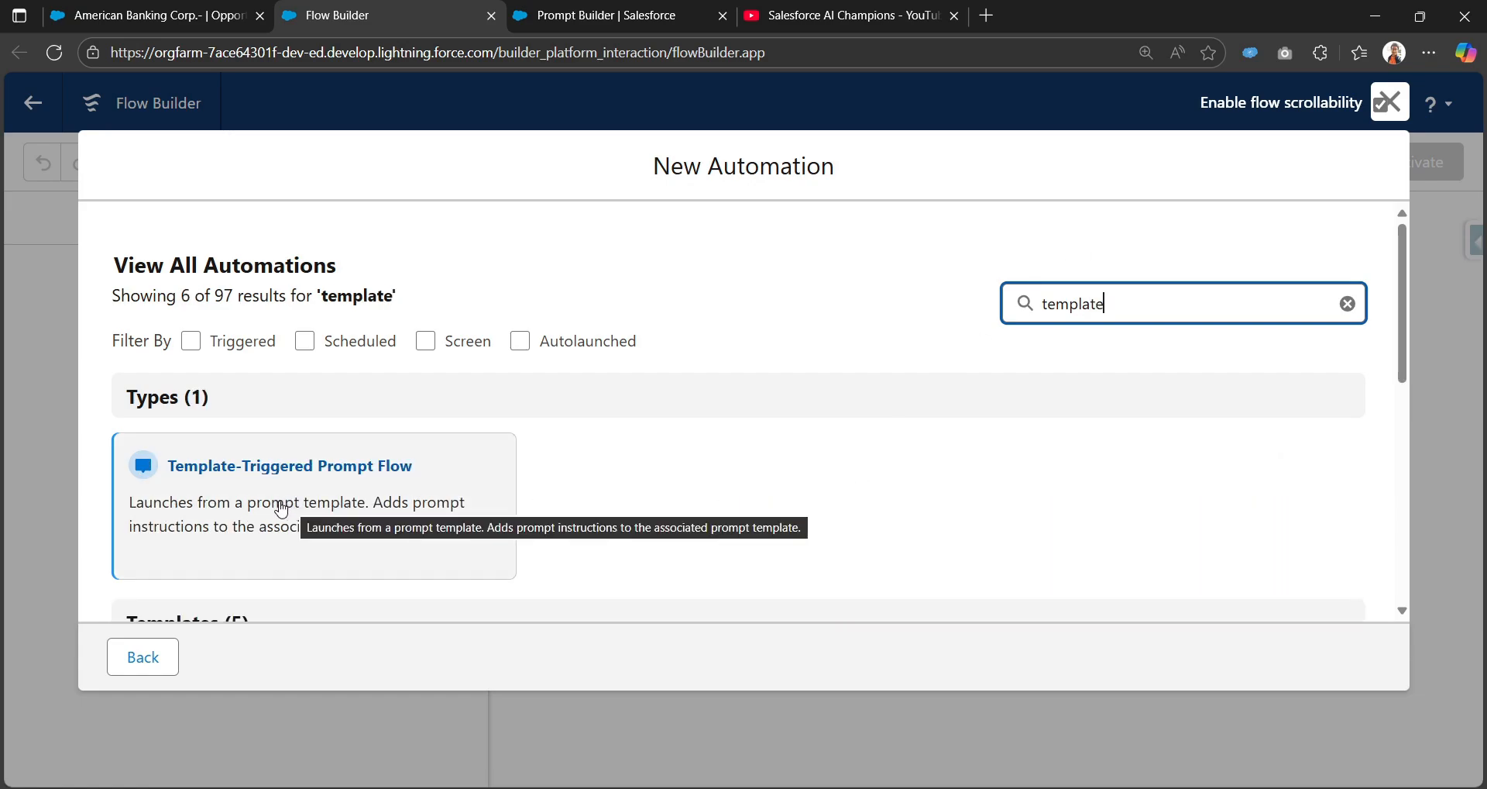
scroll(282, 508, down, 1)
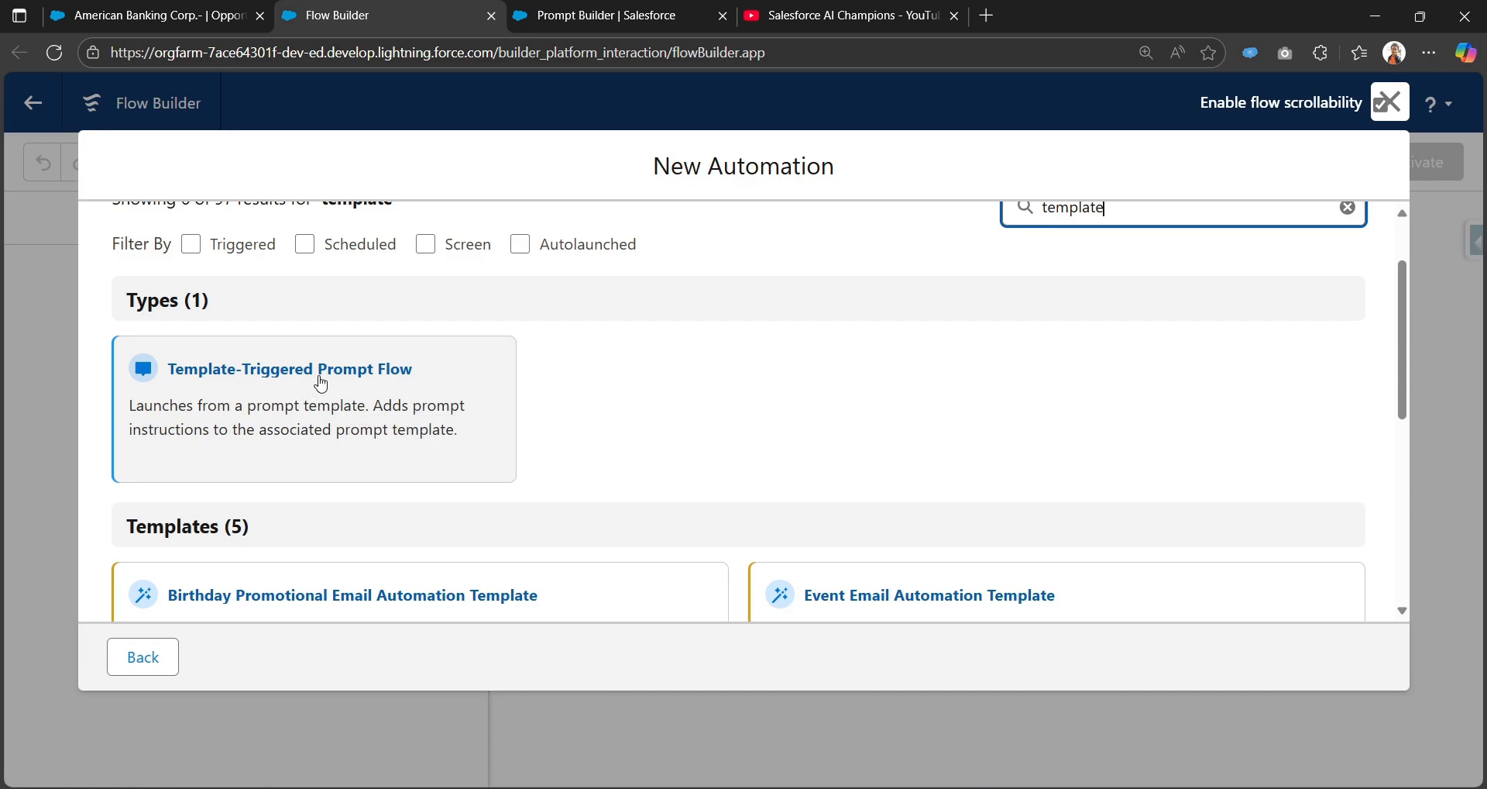
click(321, 384)
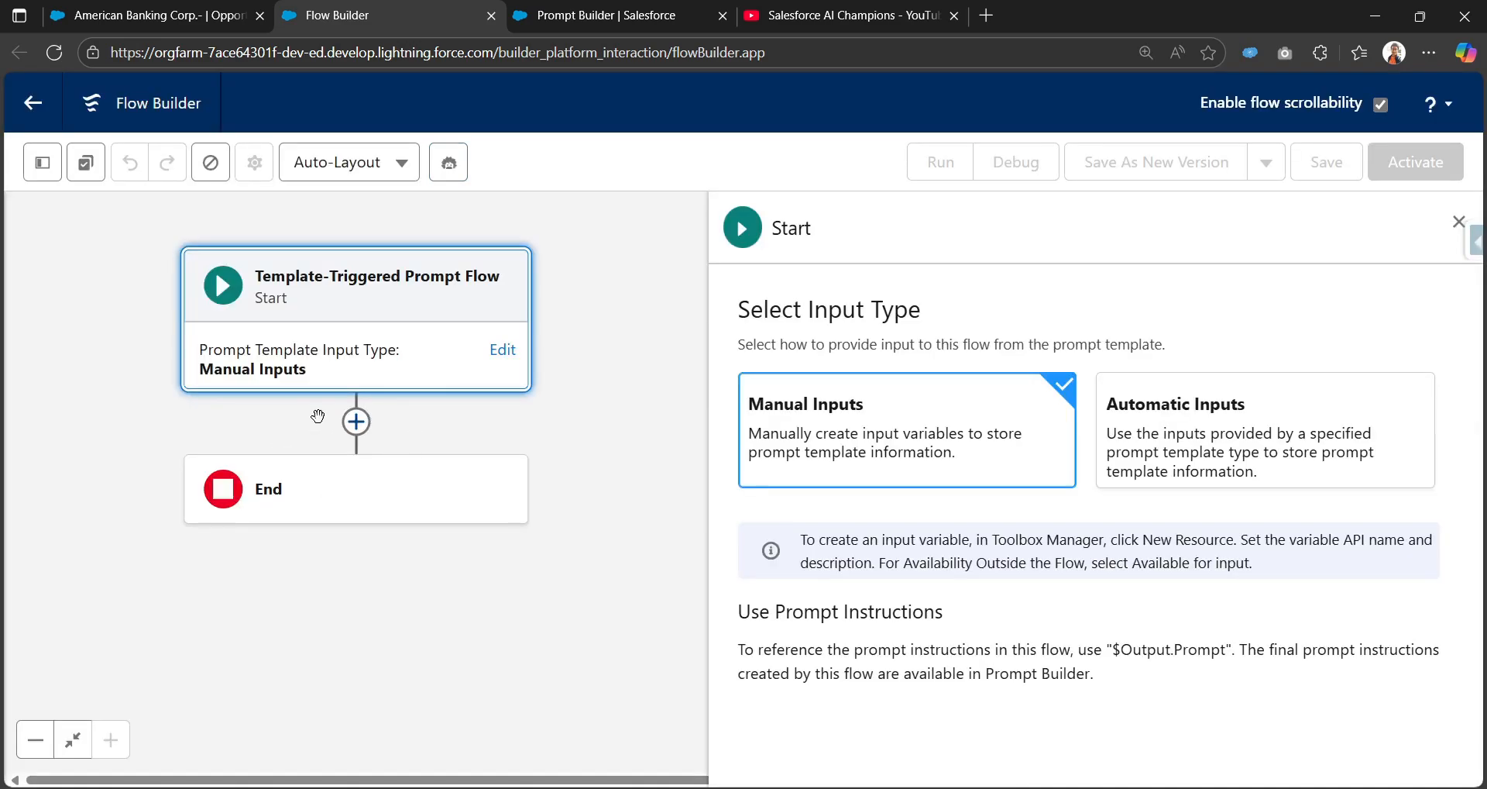
- Examine which elements can be added after the flow's Start element, including Add Prompt Instructions, logic and data elements
click(356, 422)
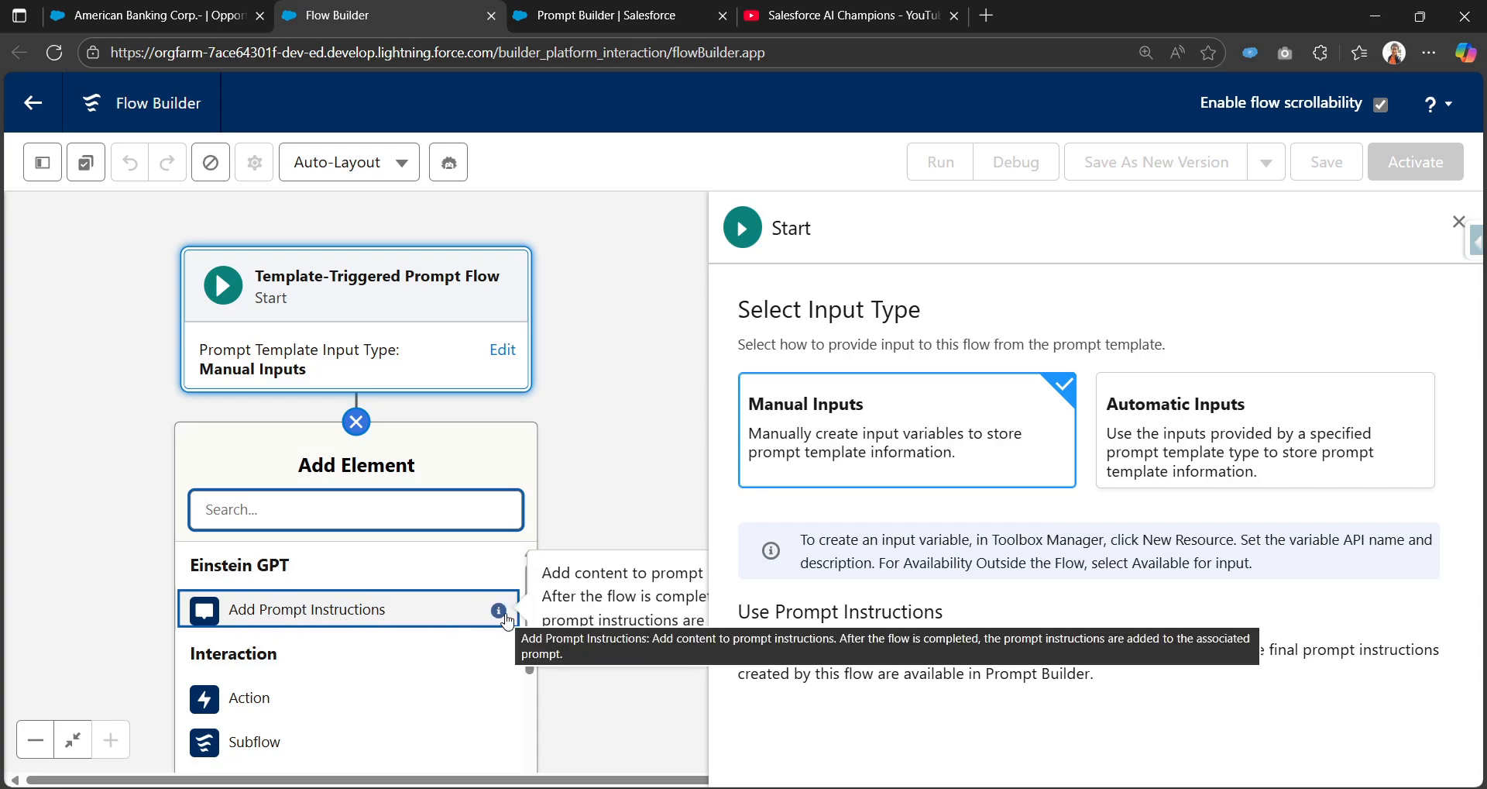
click(1458, 225)
mouse_move(505, 613)
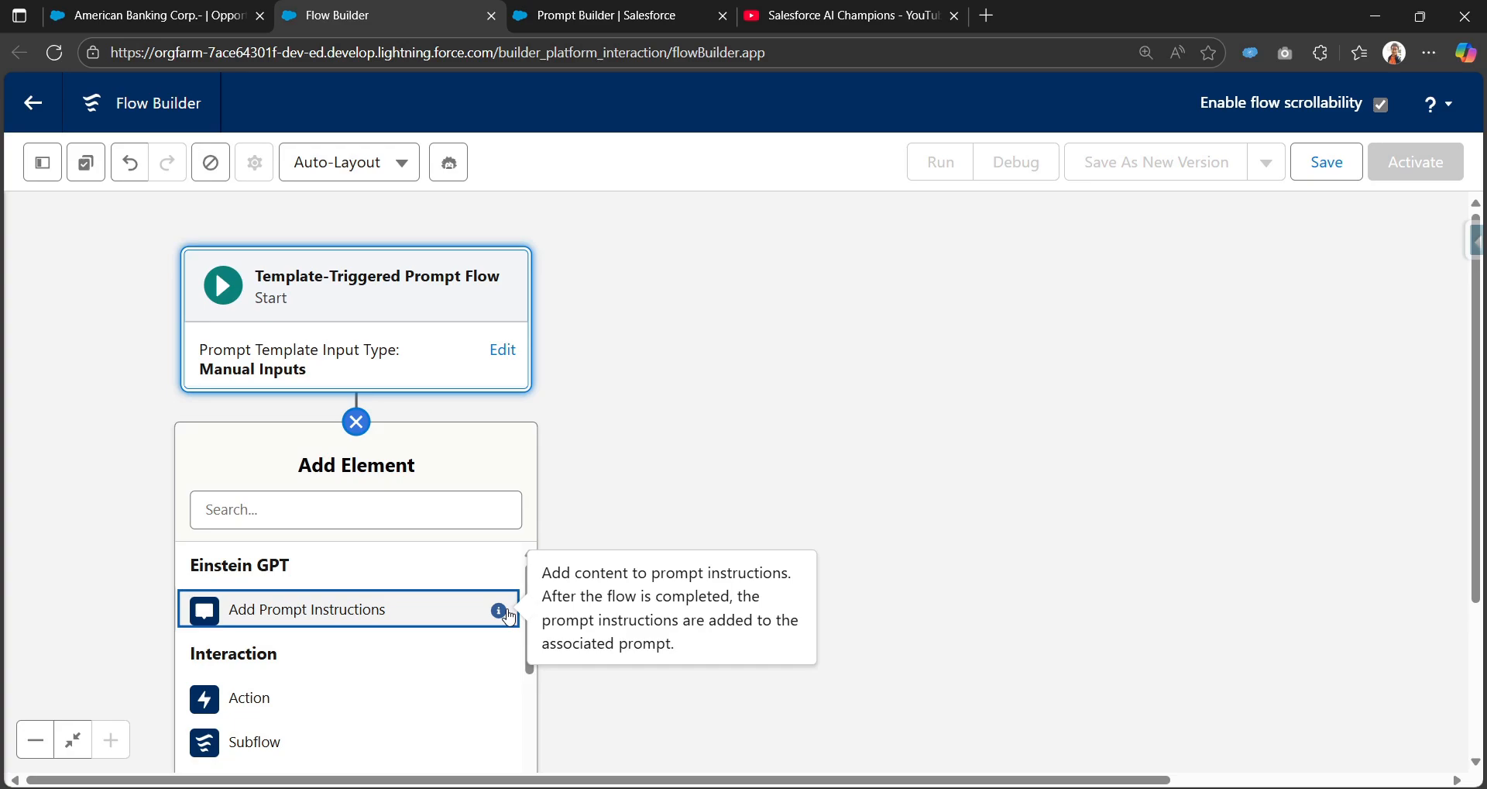
click(356, 422)
click(355, 422)
scroll(339, 565, down, 5)
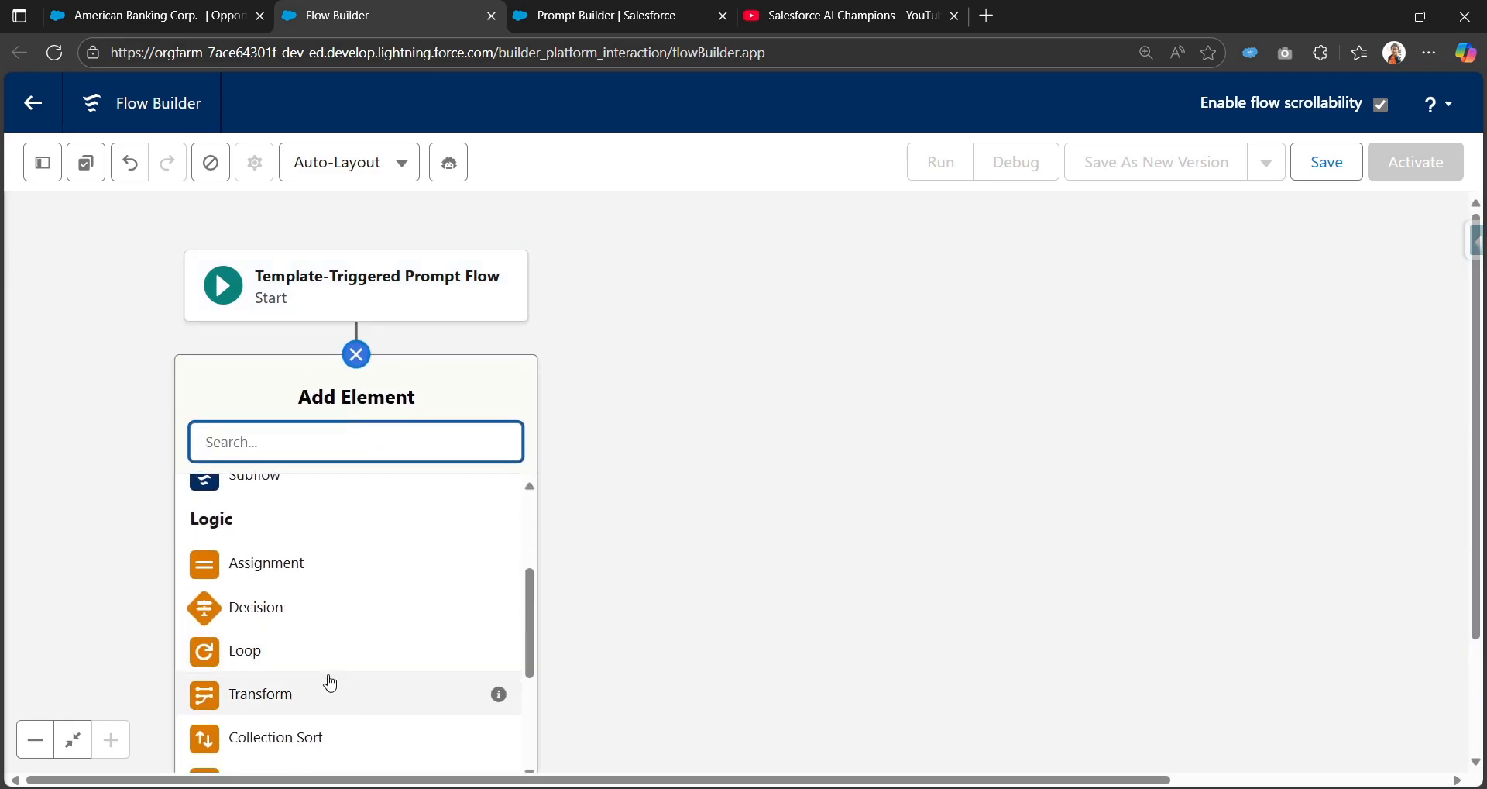
scroll(285, 589, up, 3)
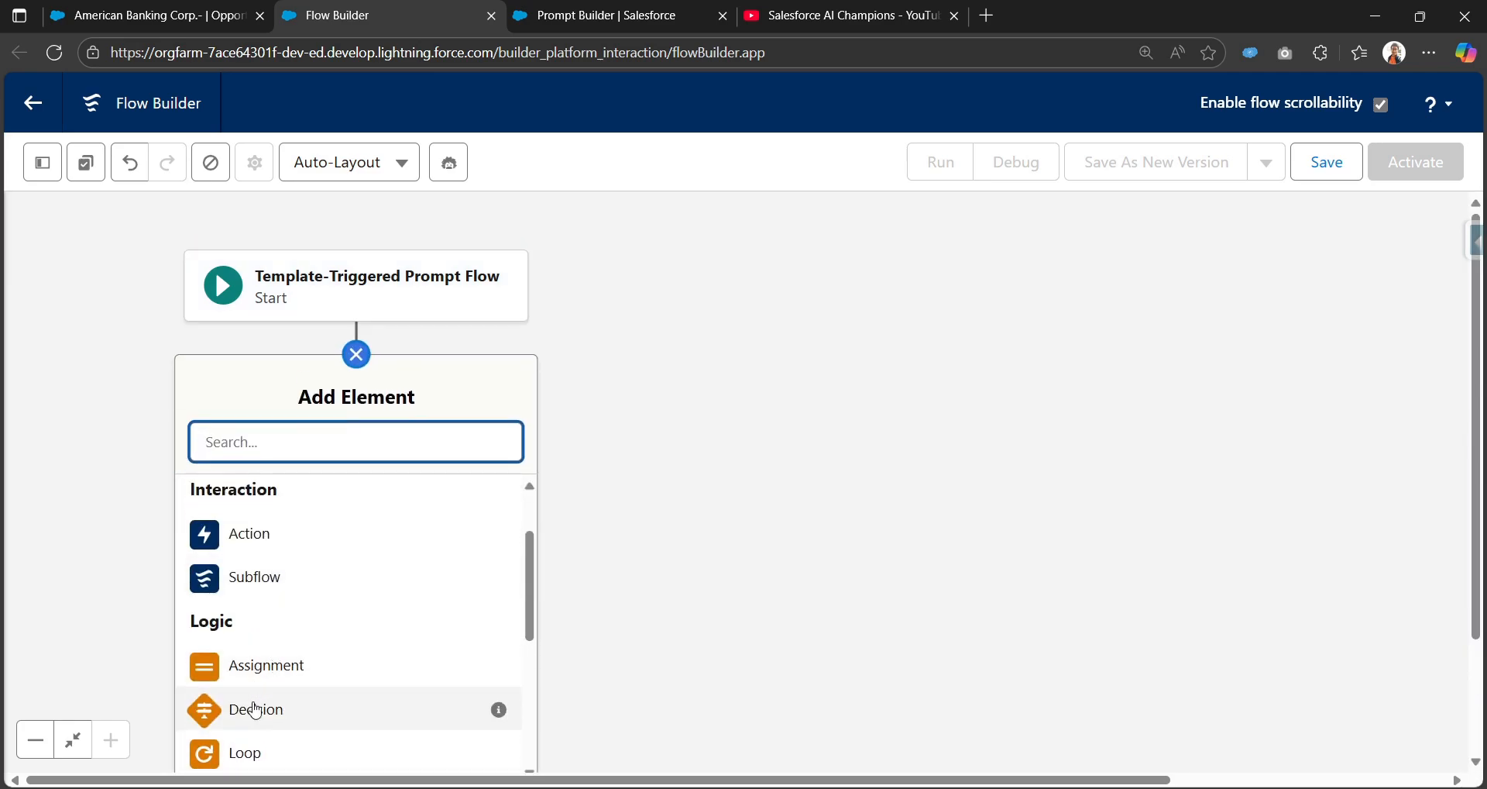
scroll(286, 713, down, 4)
scroll(275, 713, down, 3)
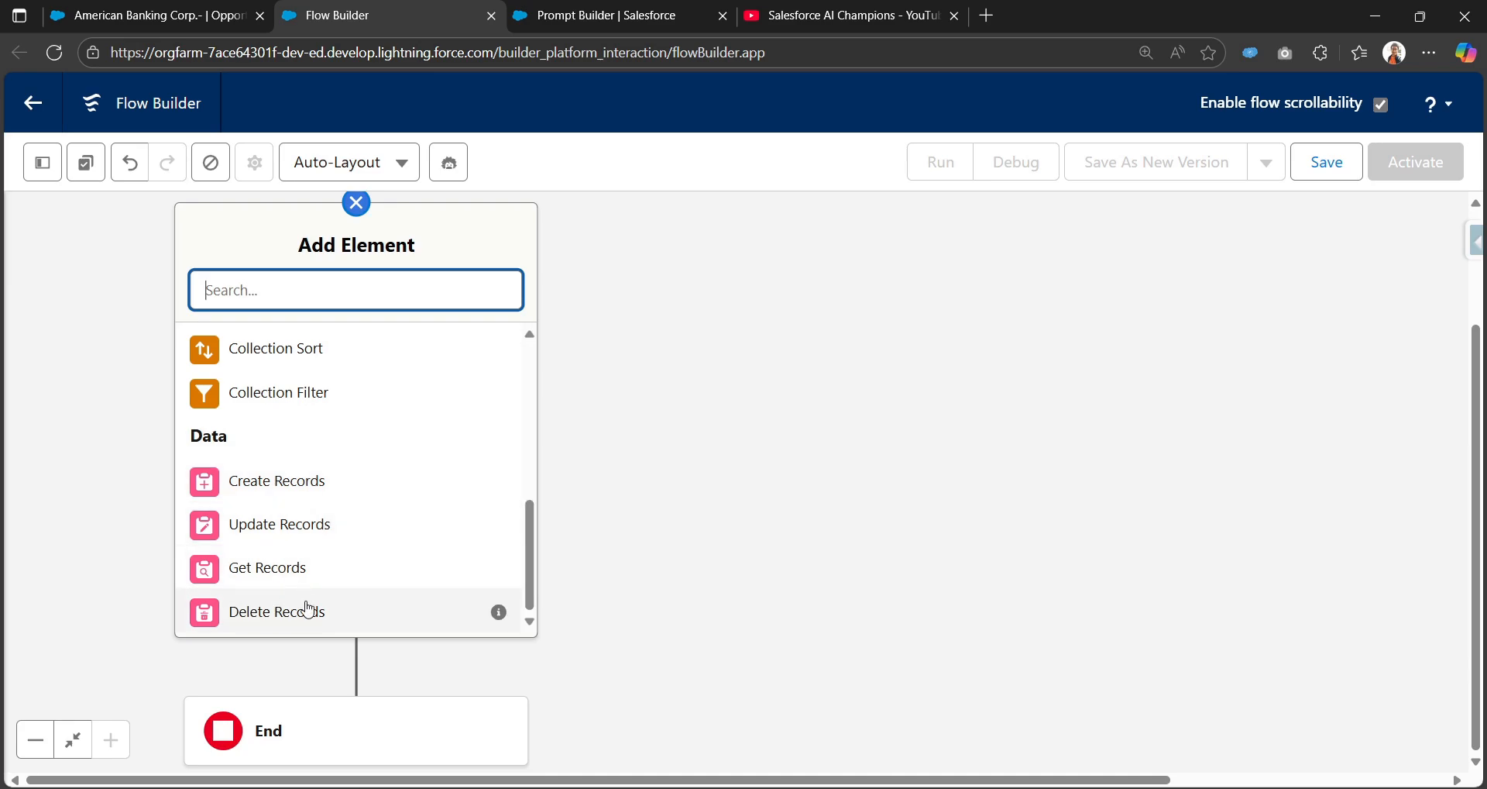
scroll(333, 594, up, 1)
scroll(333, 590, up, 10)
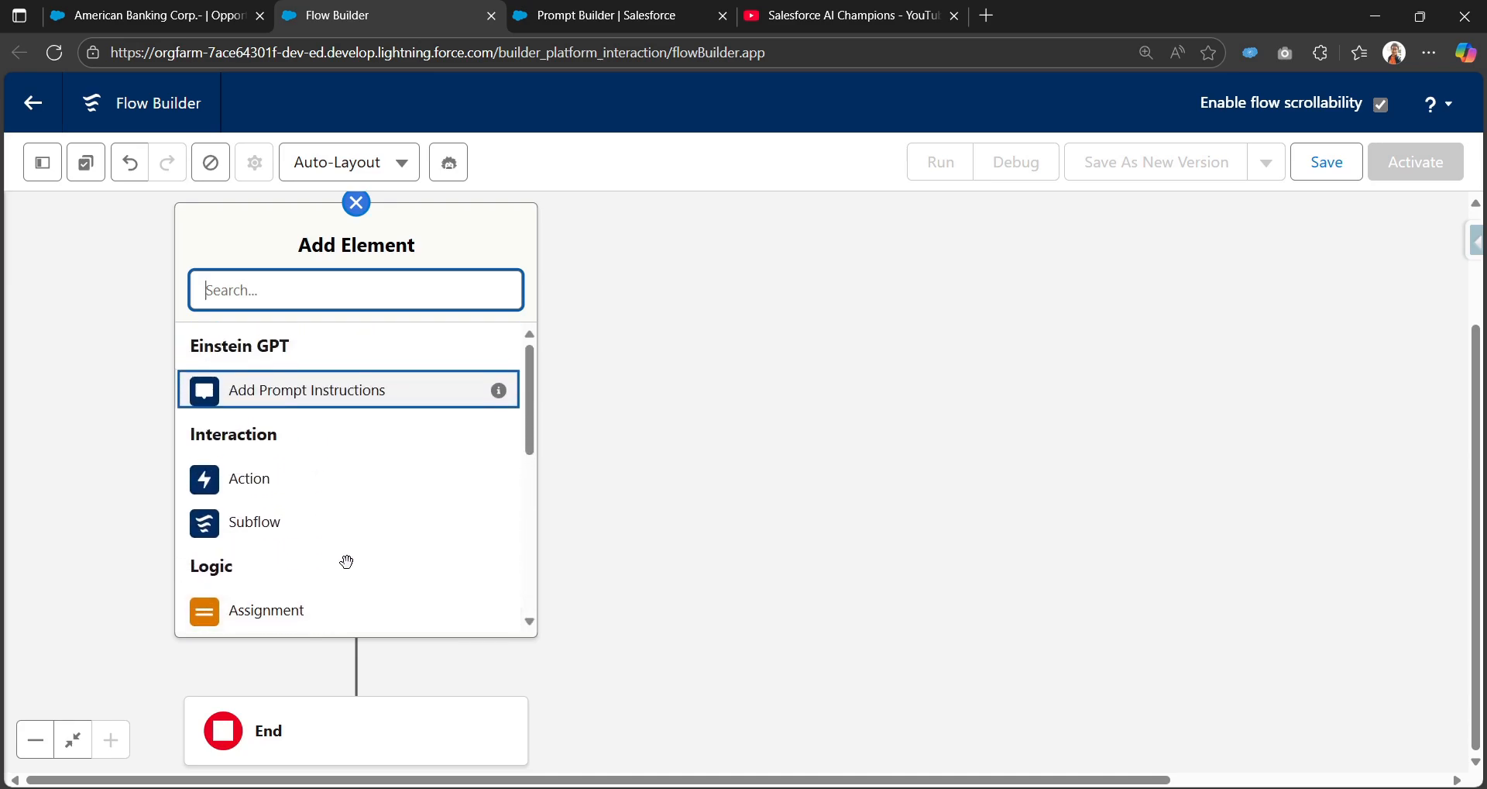
scroll(441, 474, up, 2)
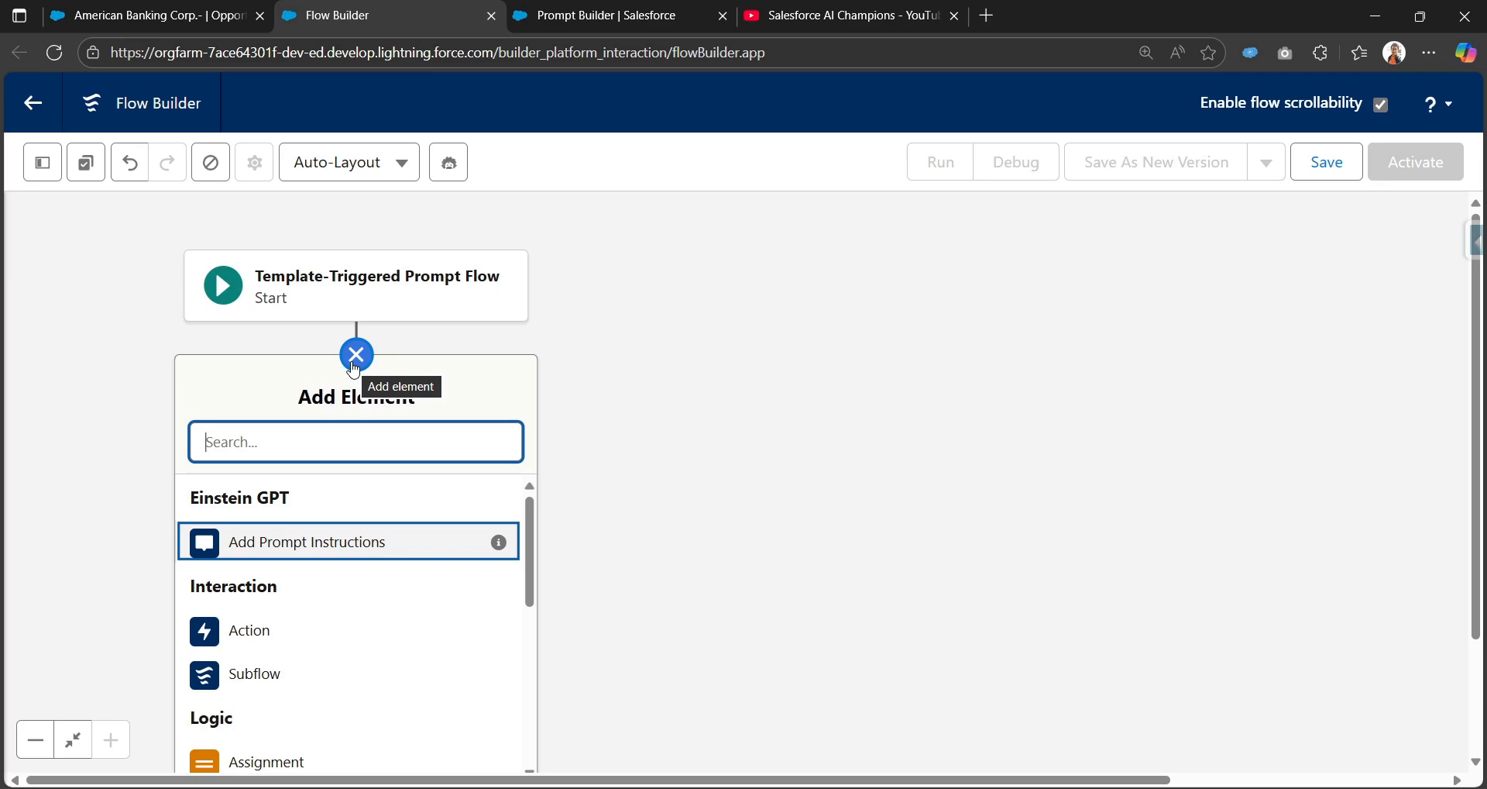
click(355, 358)
- Open the Start element's settings and read the input type choices and the note on using $Output.Prompt
click(418, 294)
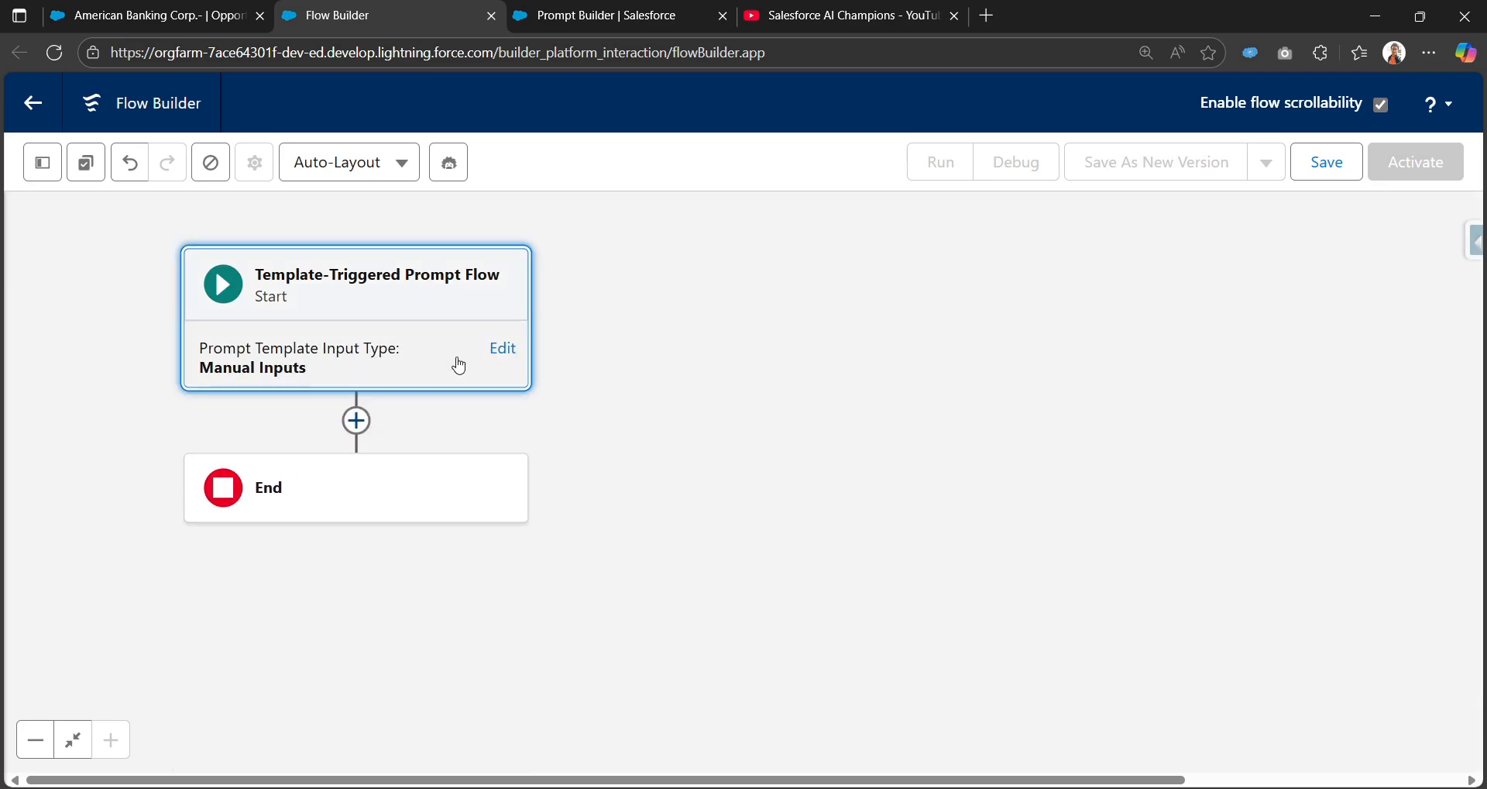
click(506, 350)
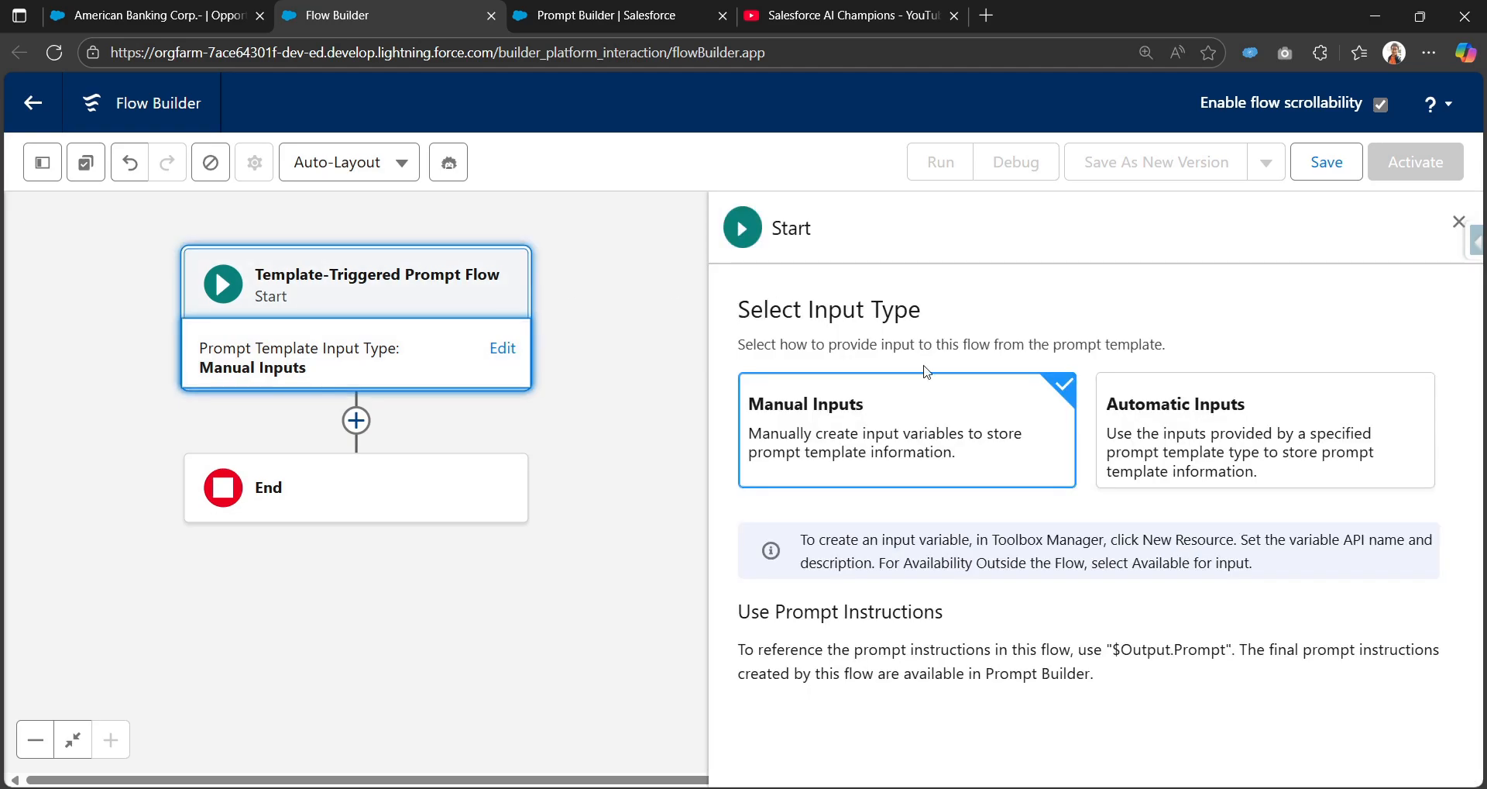
drag(740, 310, 932, 316)
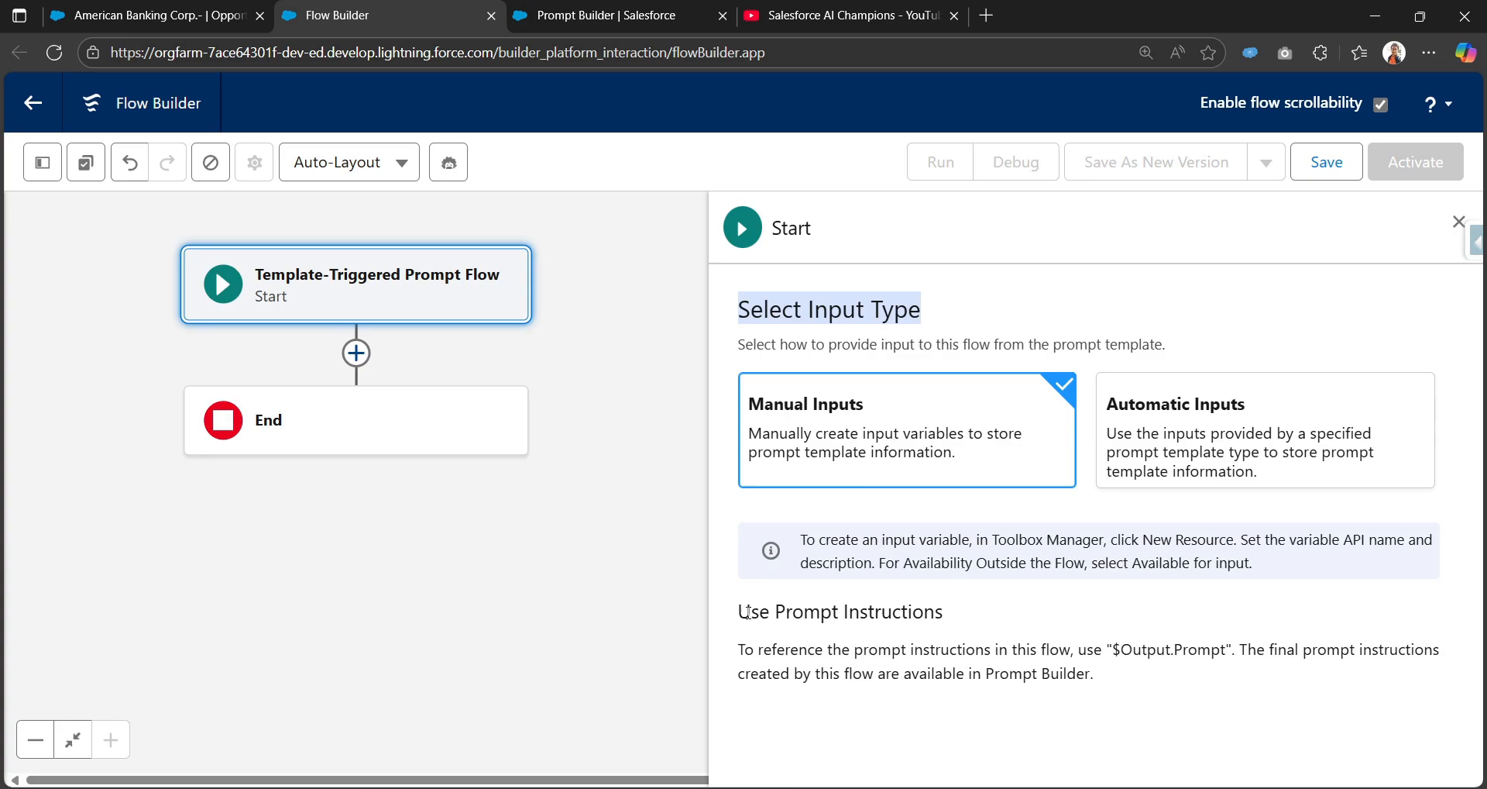
drag(750, 612, 944, 612)
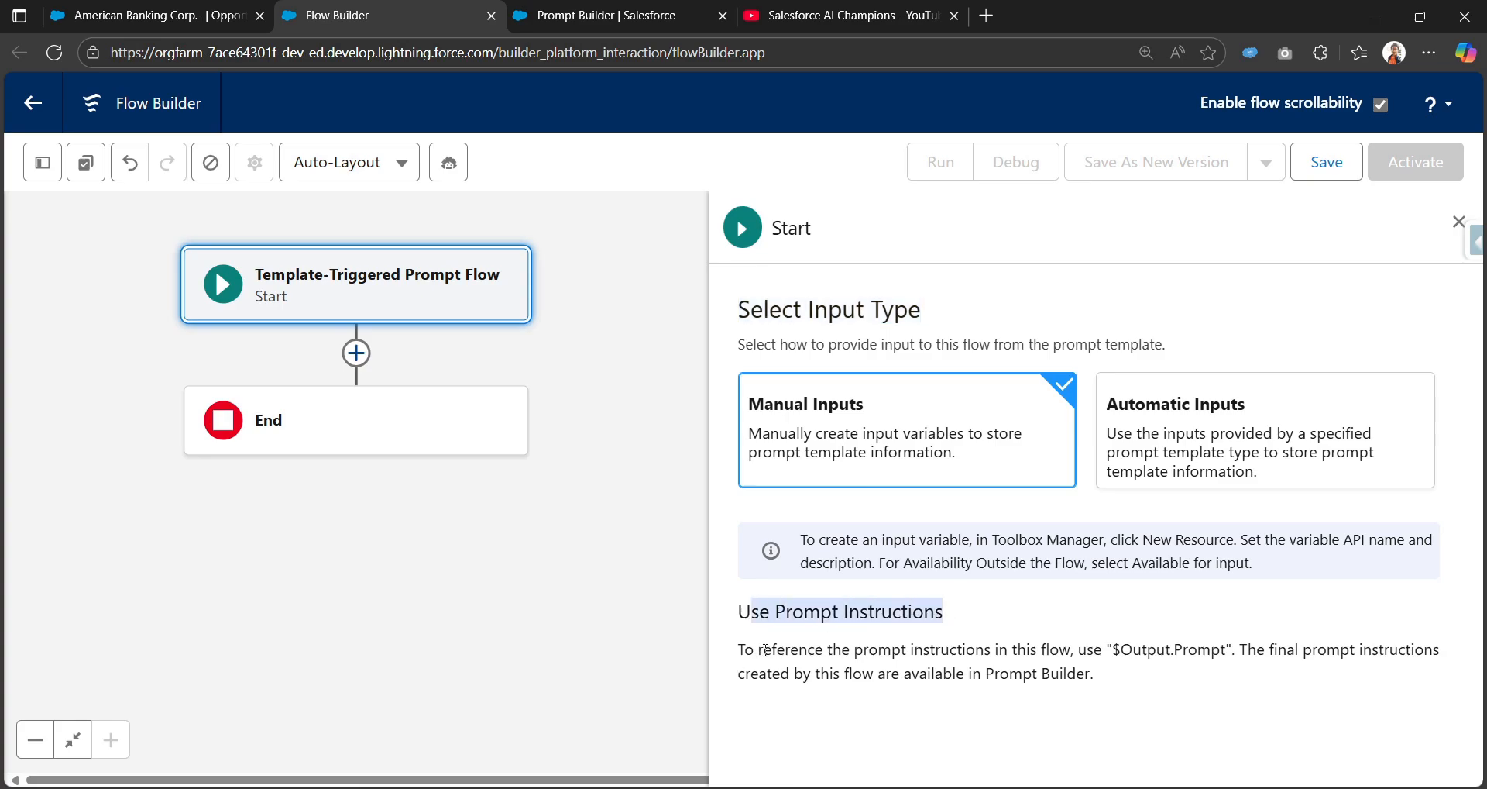
click(1123, 650)
drag(1123, 650, 1173, 650)
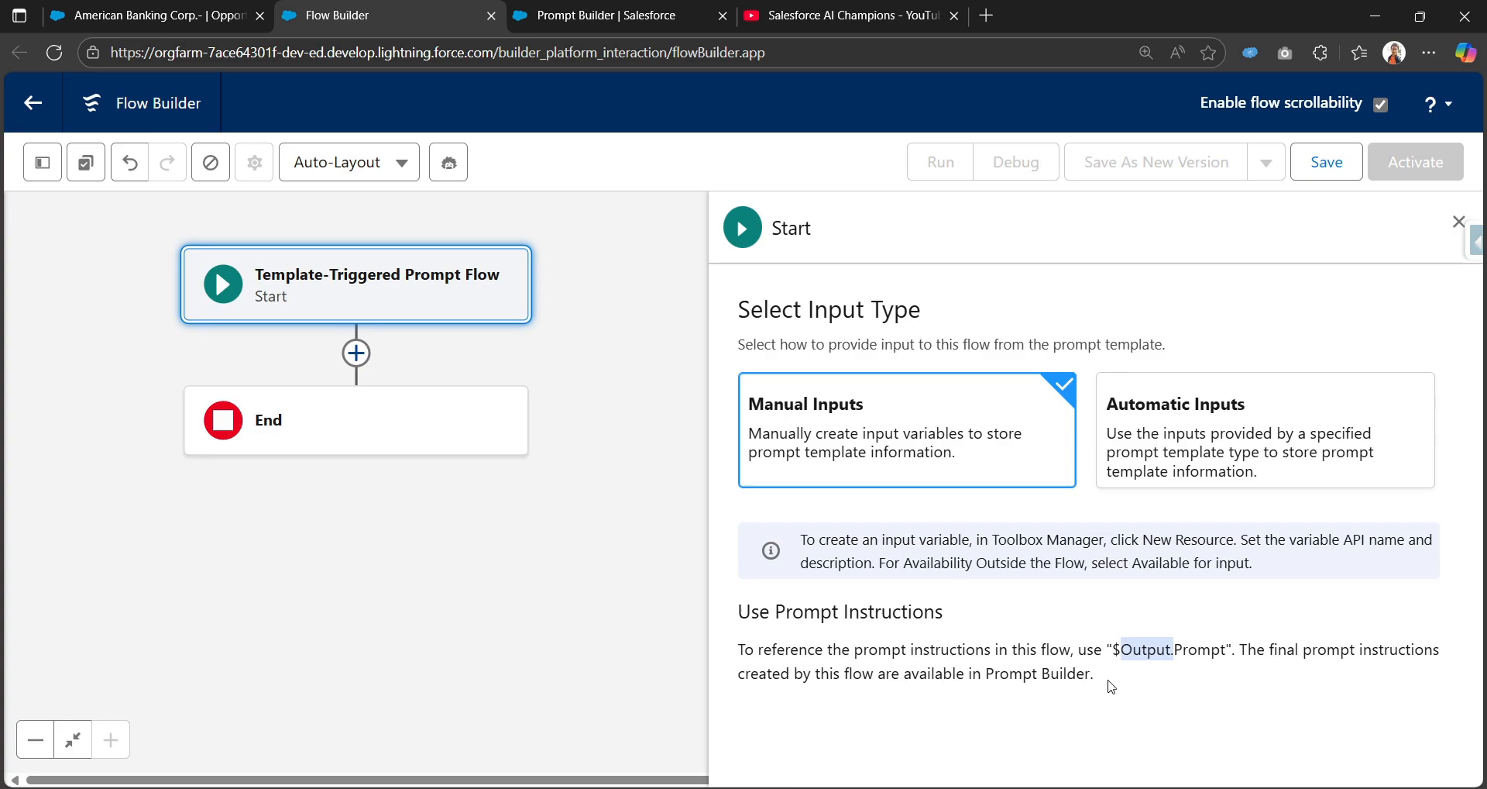
double_click(1203, 651)
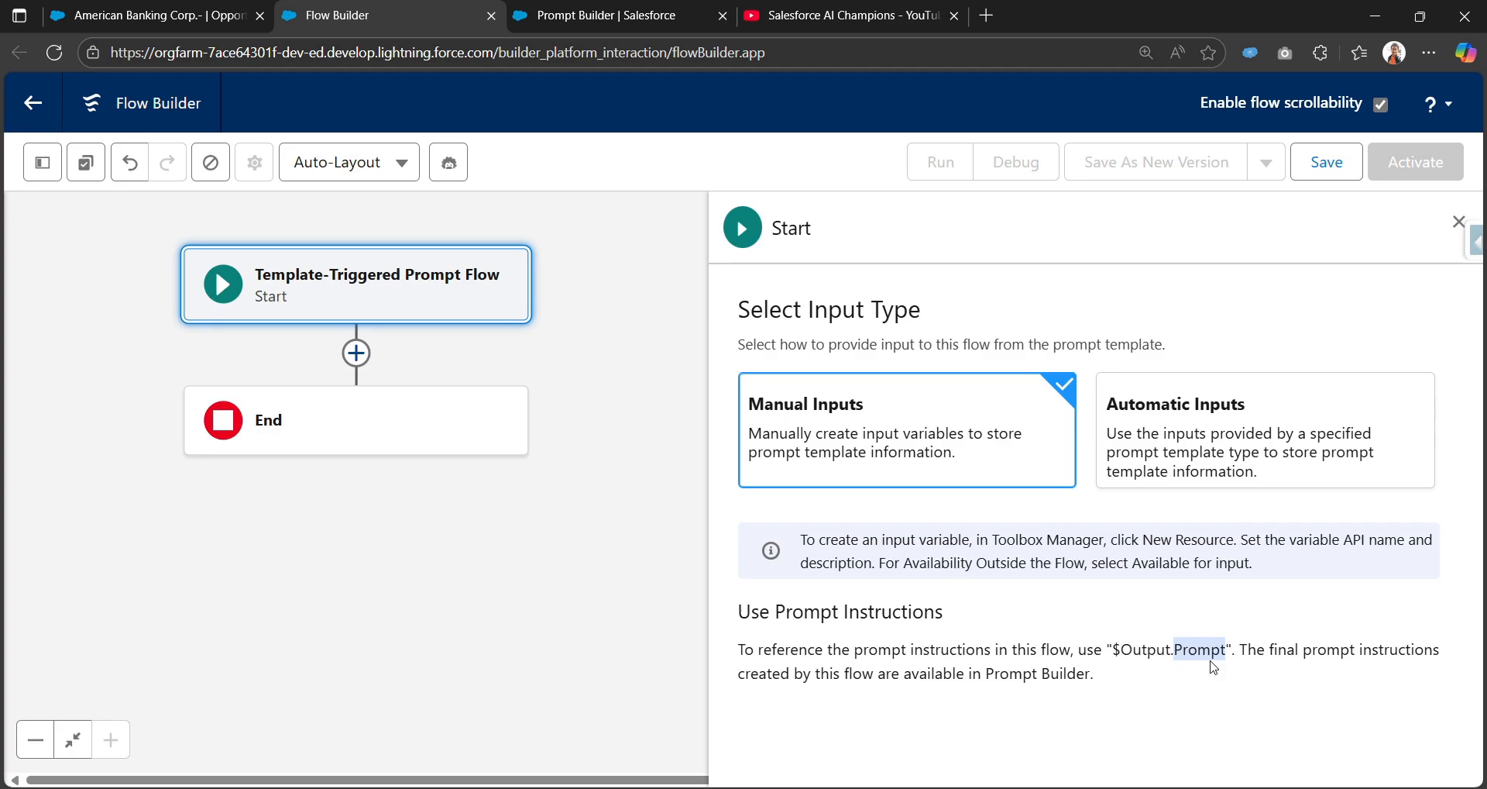
click(1197, 669)
double_click(1207, 655)
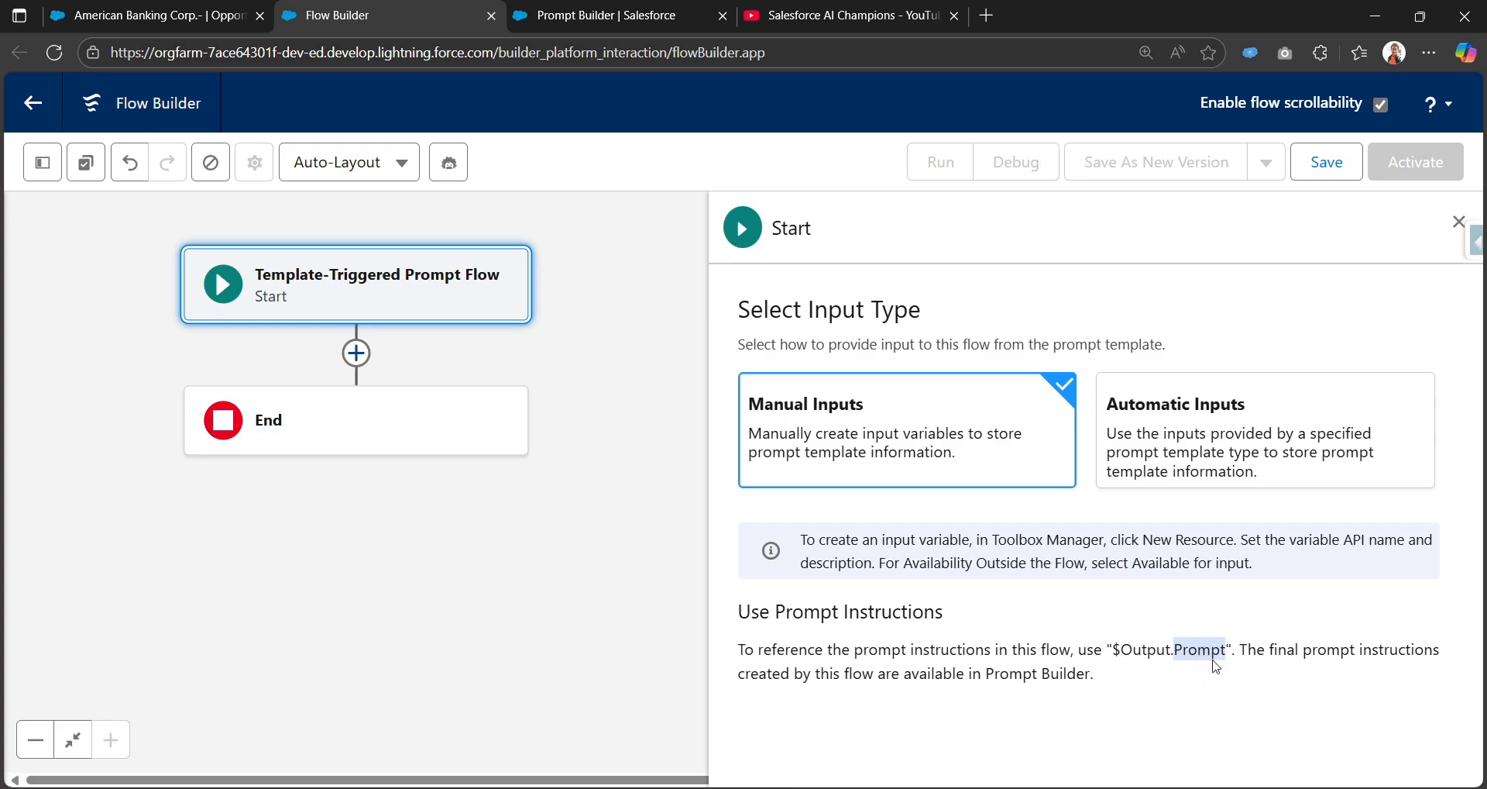
- Try Automatic Inputs for the Start element, browse its prompt template types, and switch back to Manual Inputs
click(1158, 482)
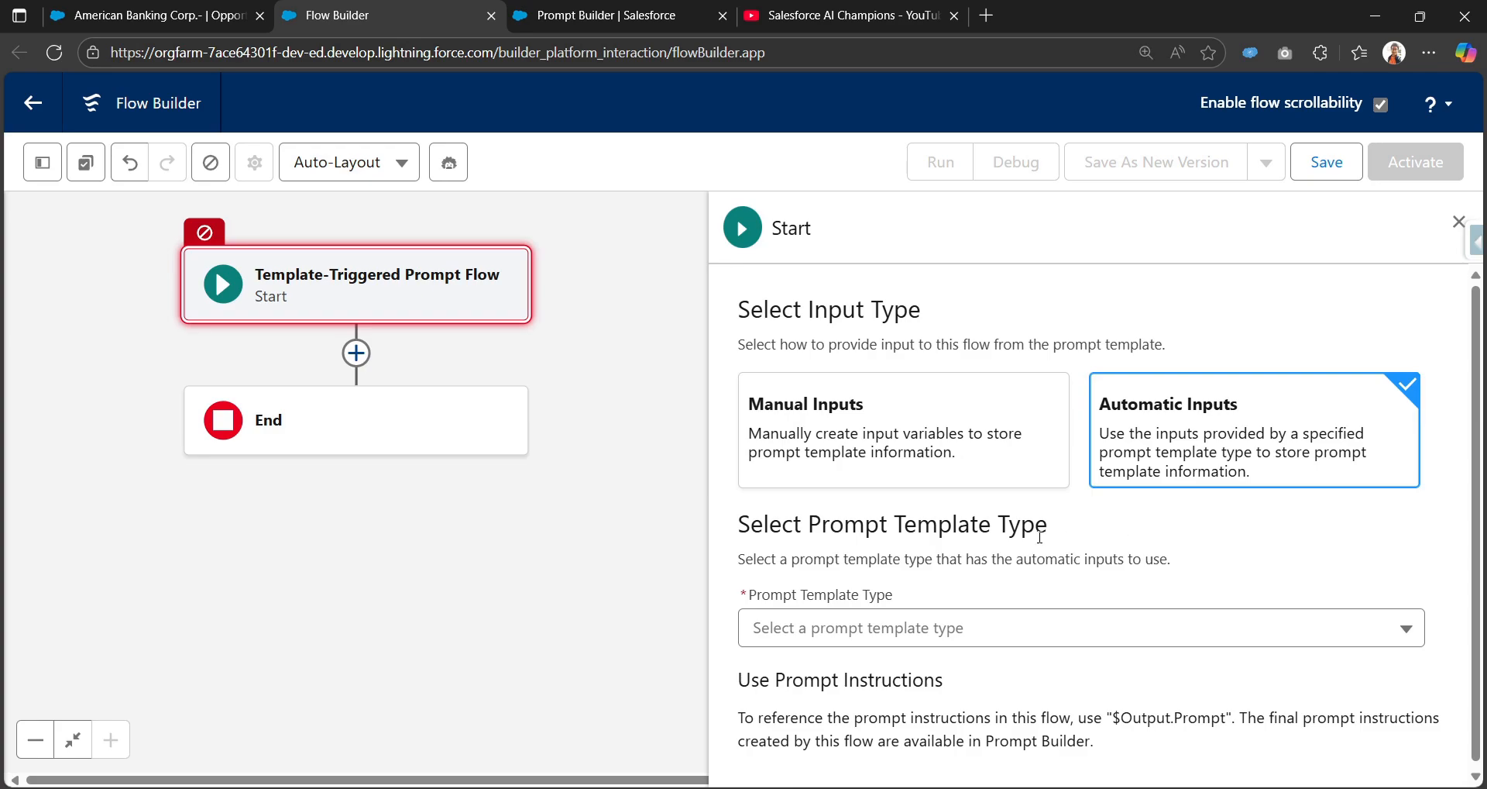
click(799, 632)
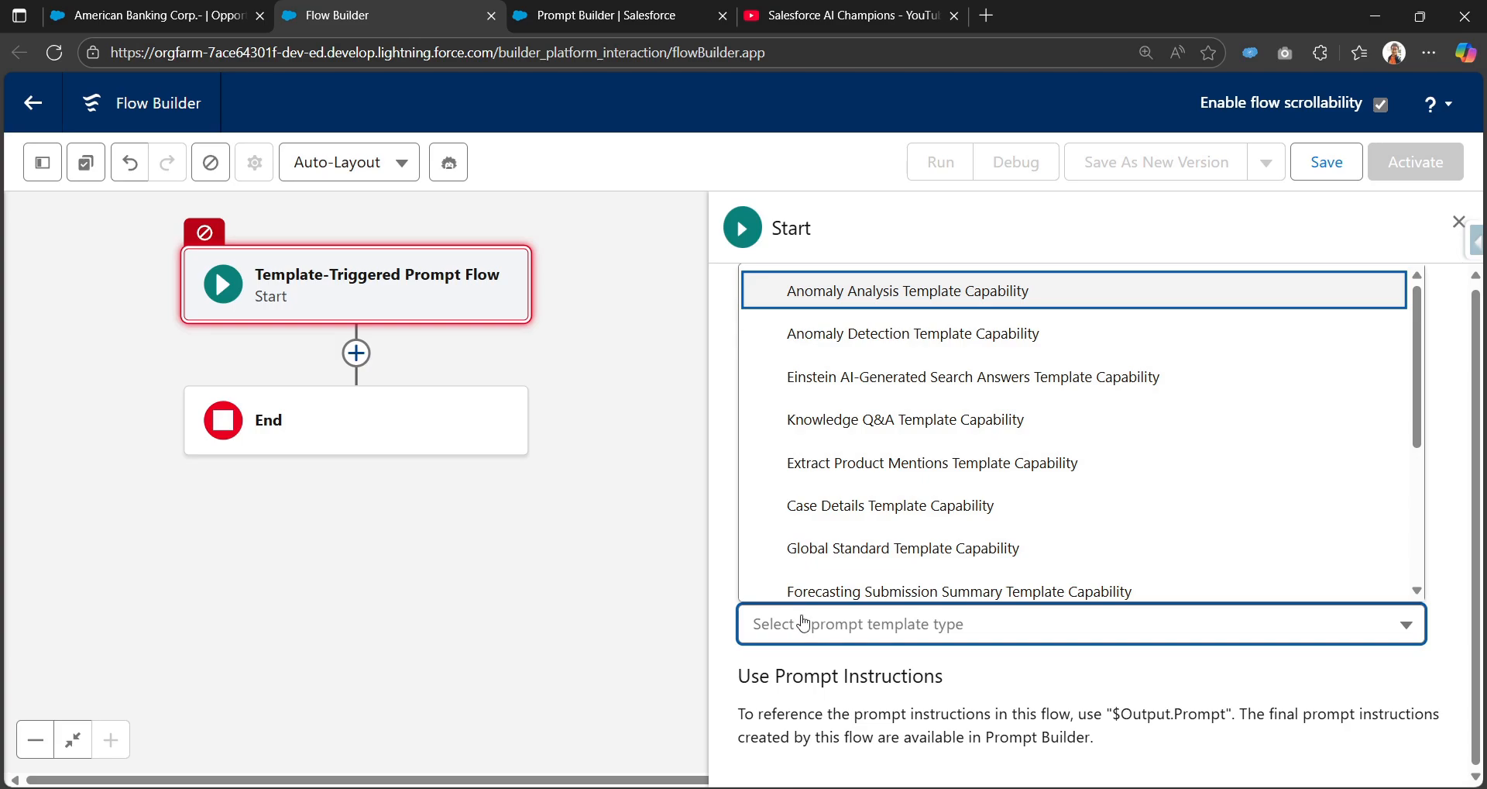
scroll(903, 465, down, 4)
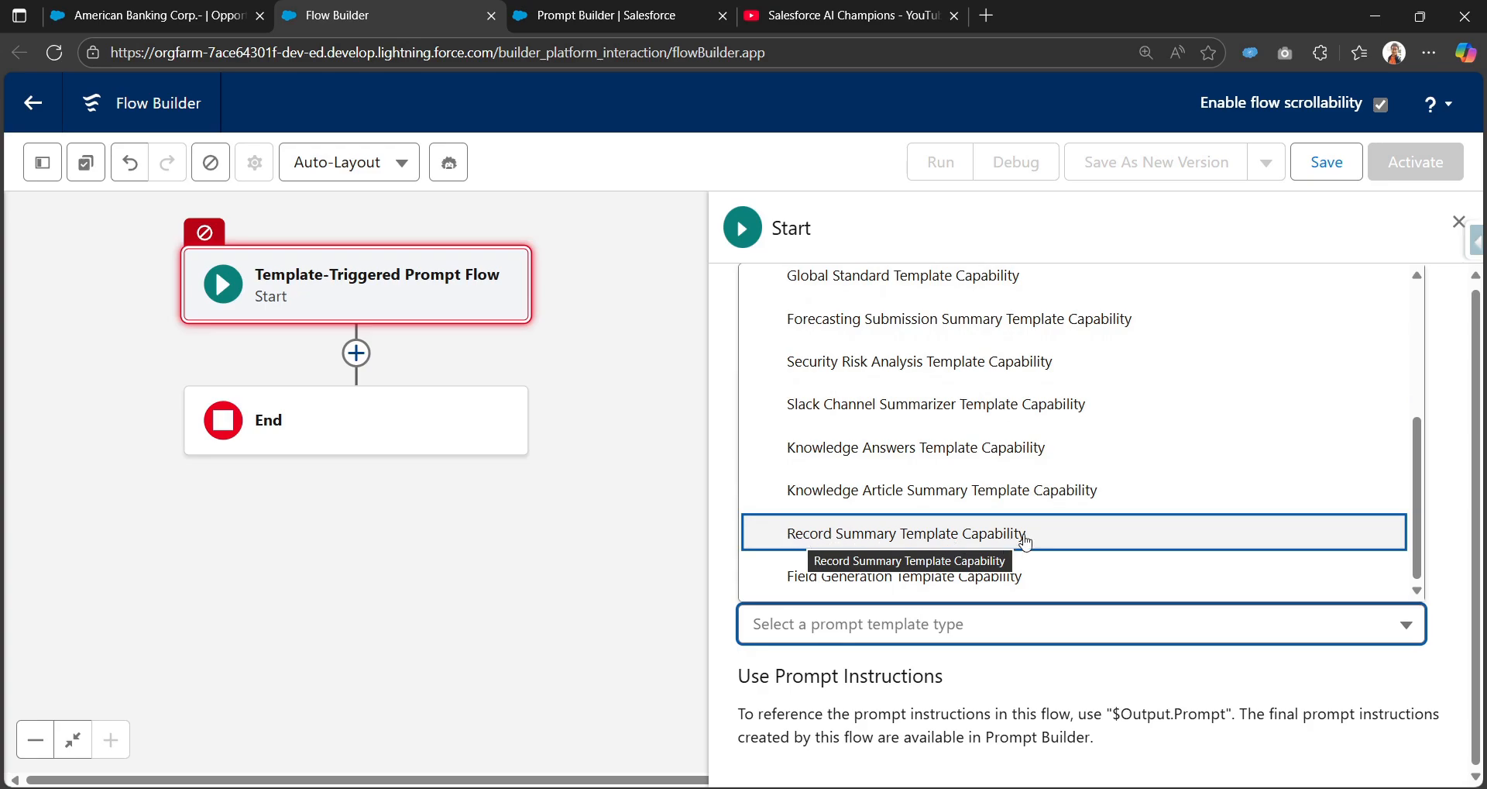
scroll(1129, 471, up, 3)
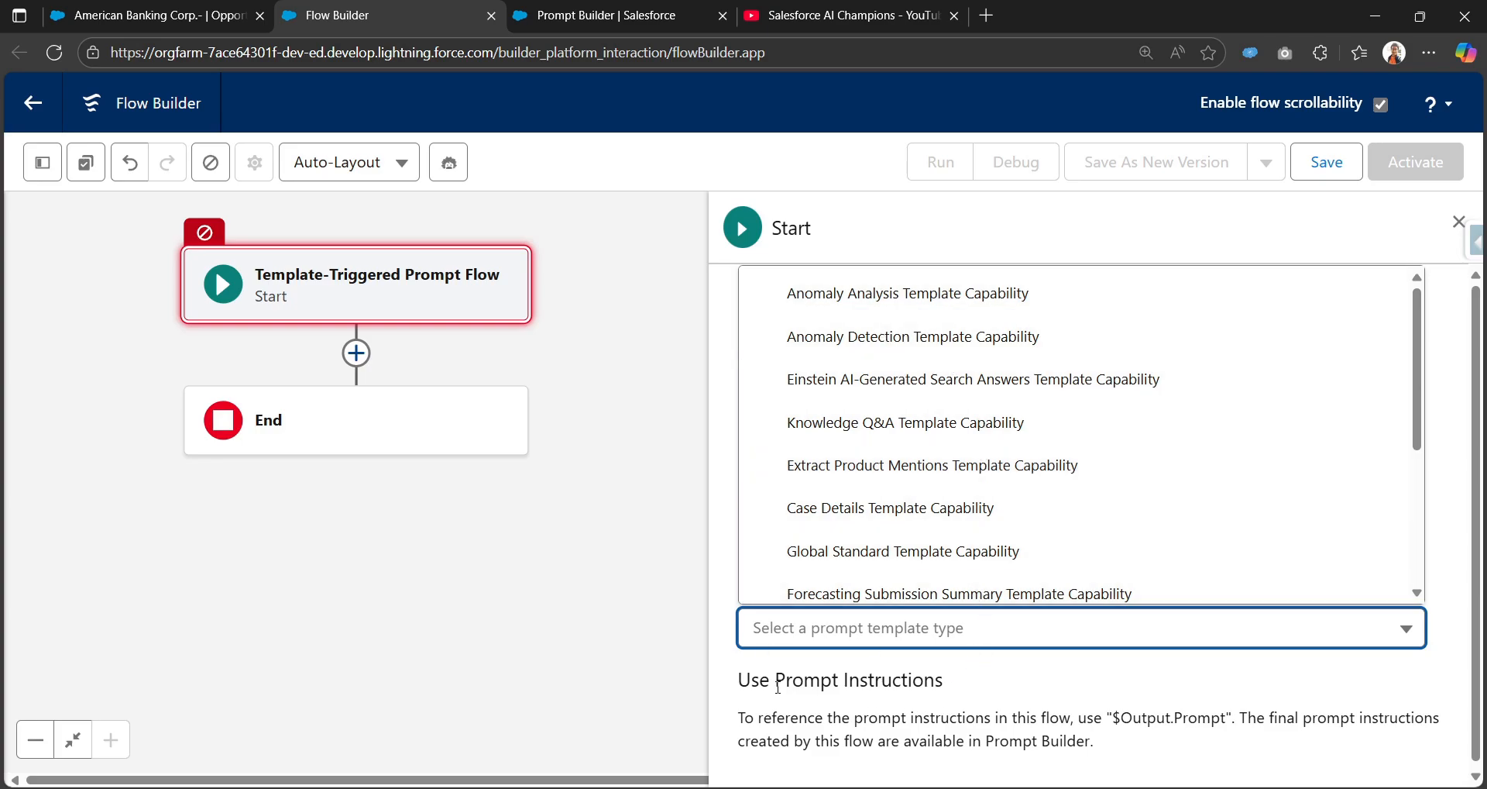
click(1013, 696)
scroll(1021, 690, down, 1)
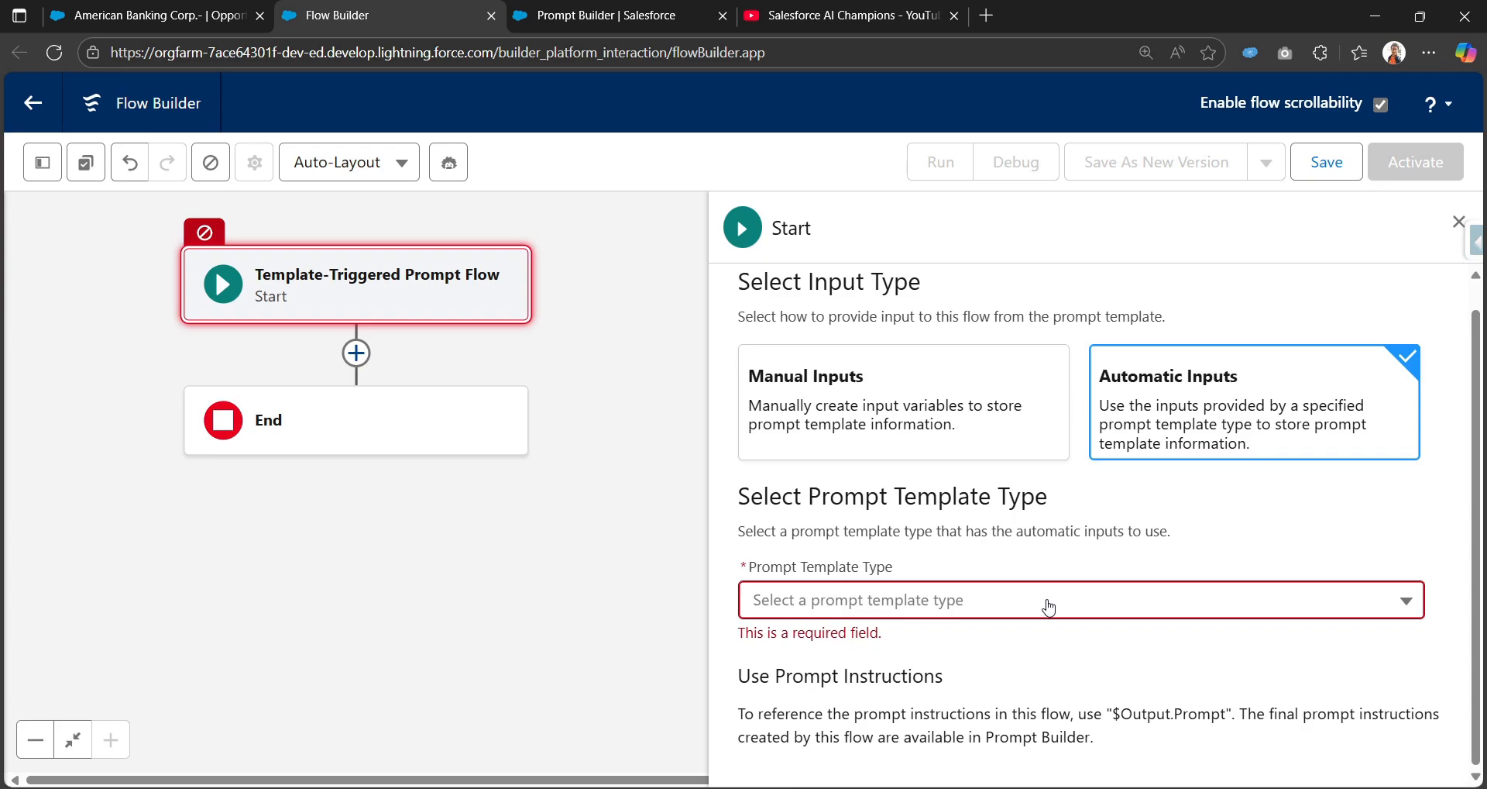
click(908, 403)
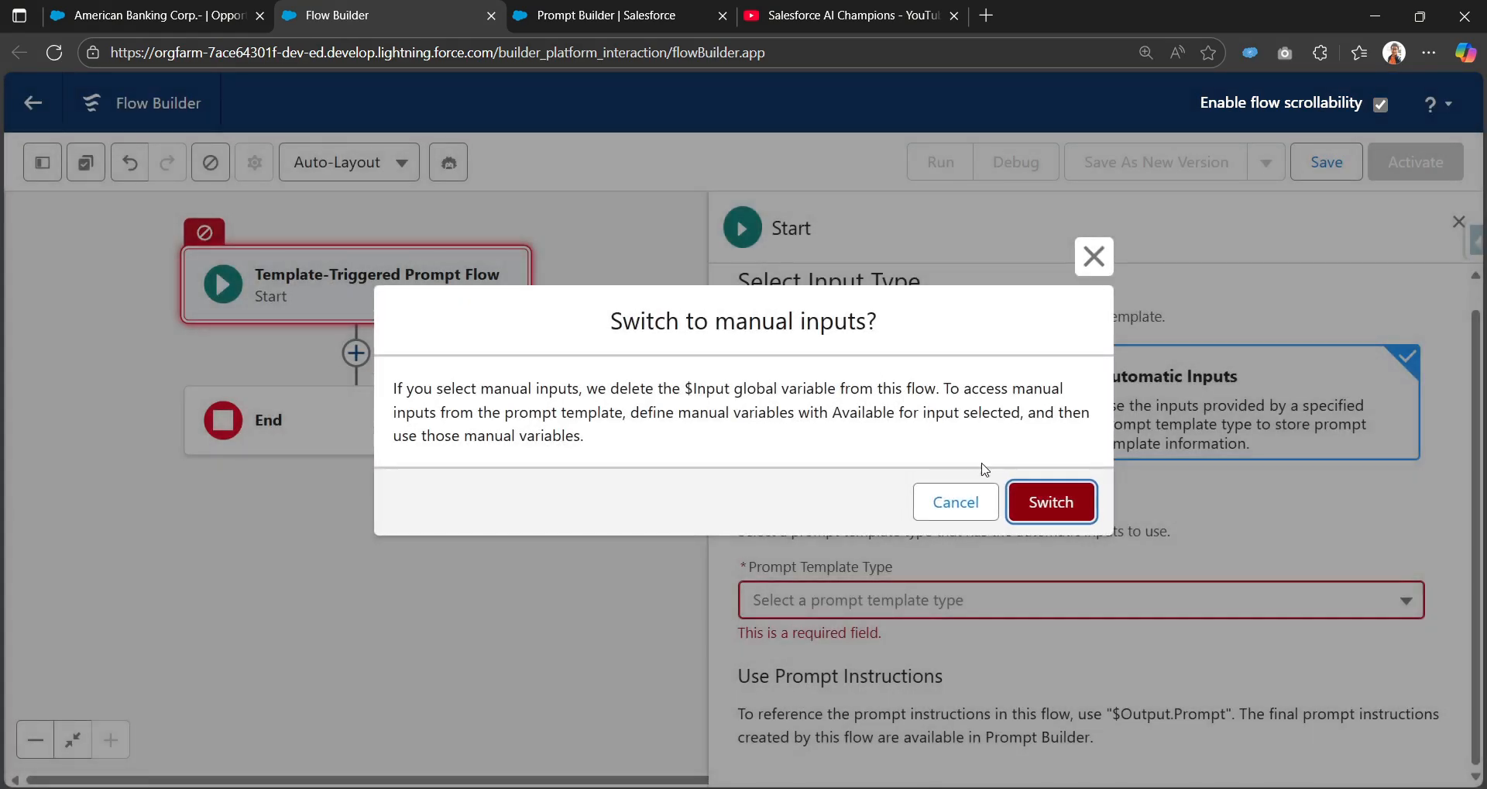
click(1039, 504)
- Switch to Prompt Builder, save "Use Apex in the Flex prompt template" as a new version and review its prompt text
key(ctrl+Tab)
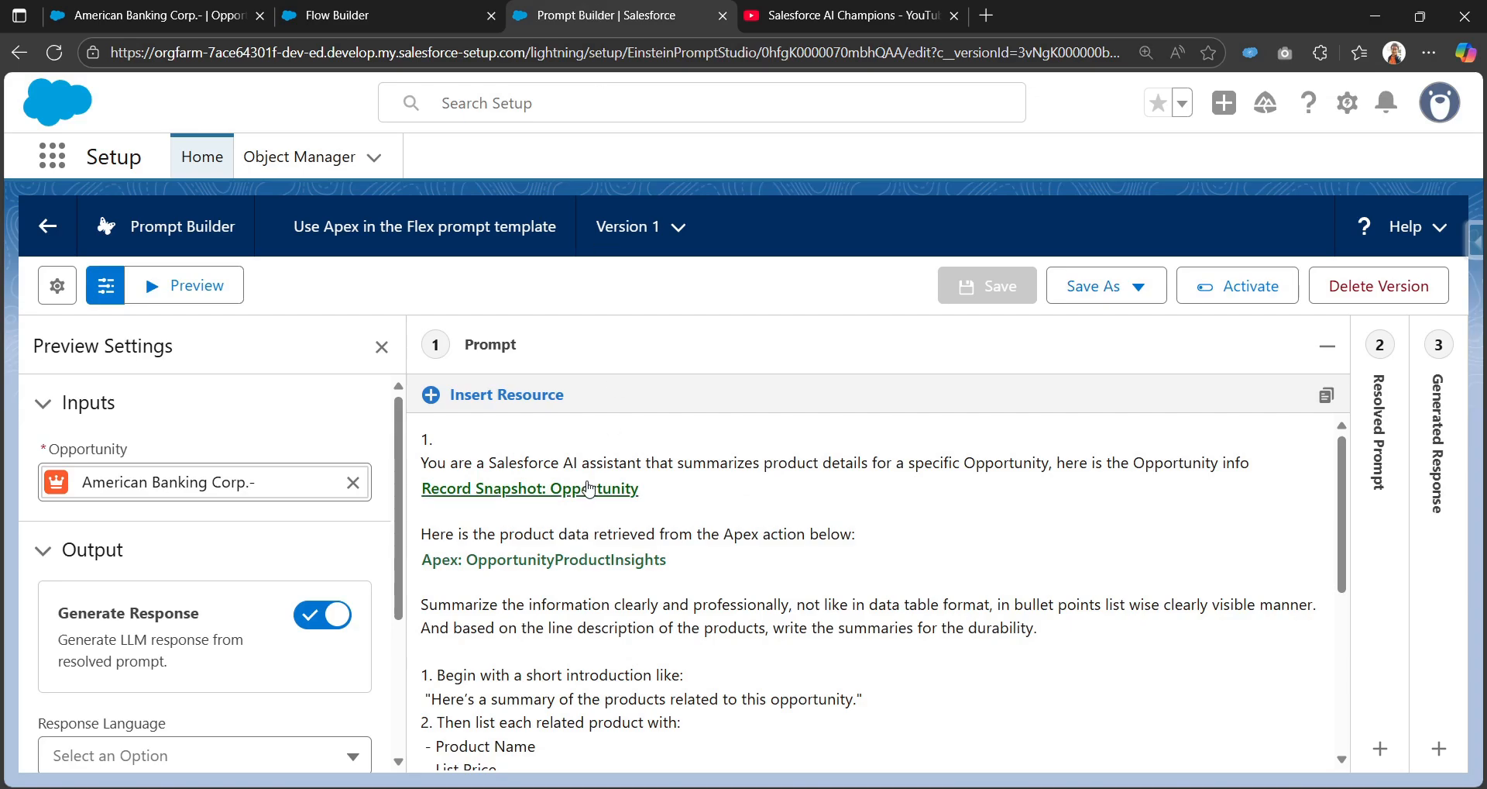
click(1100, 286)
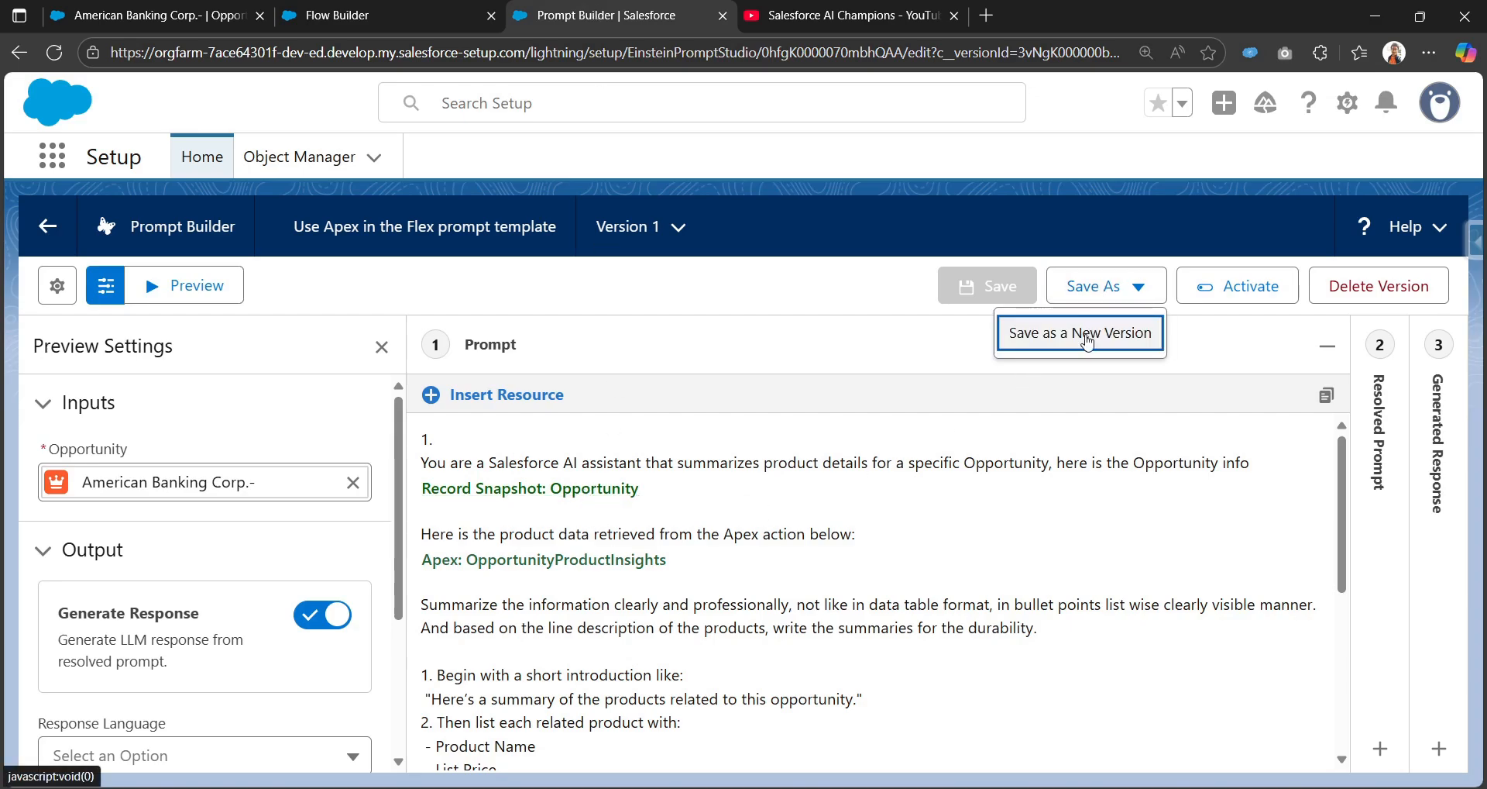
click(1087, 340)
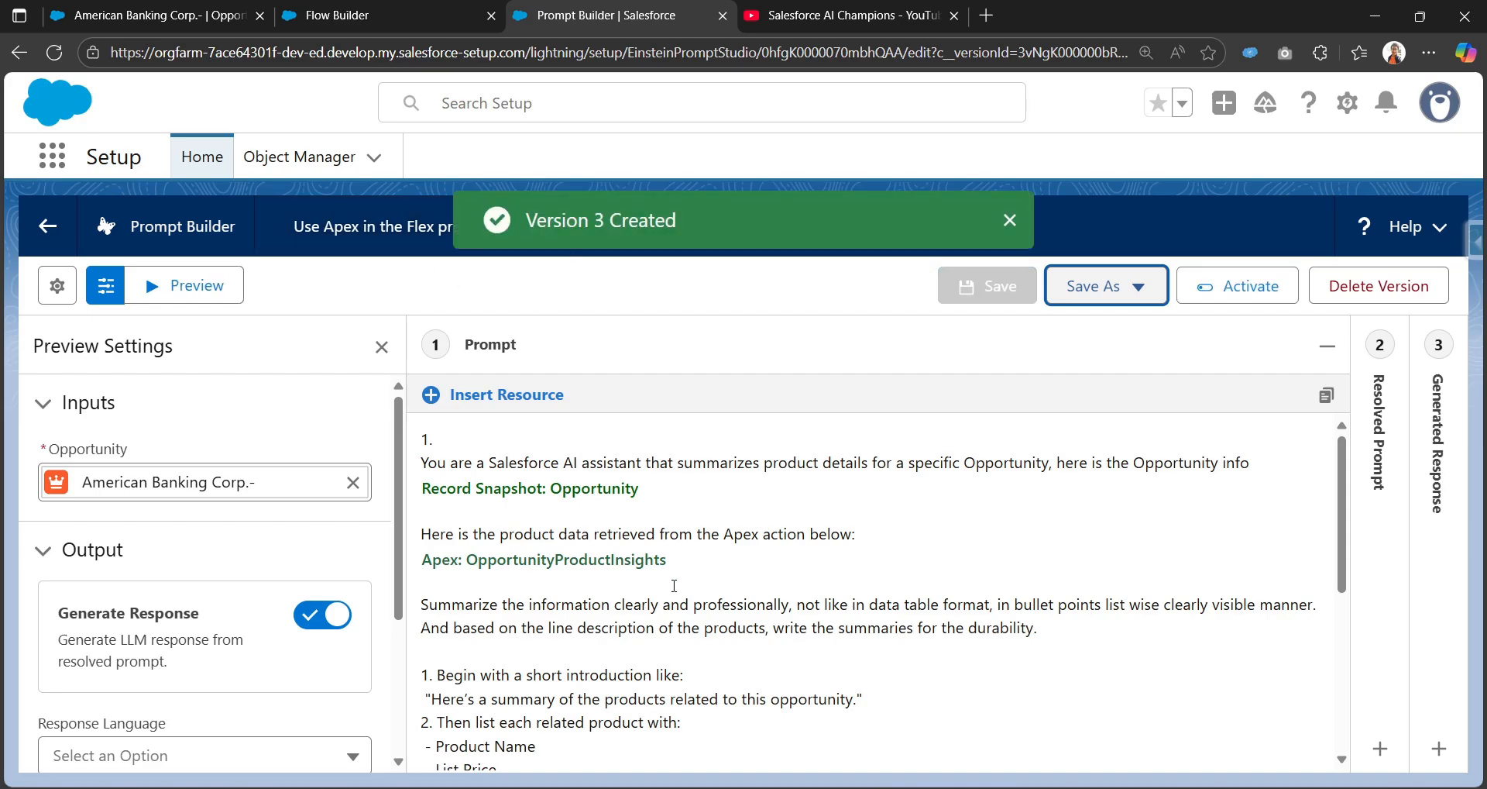
scroll(829, 700, down, 5)
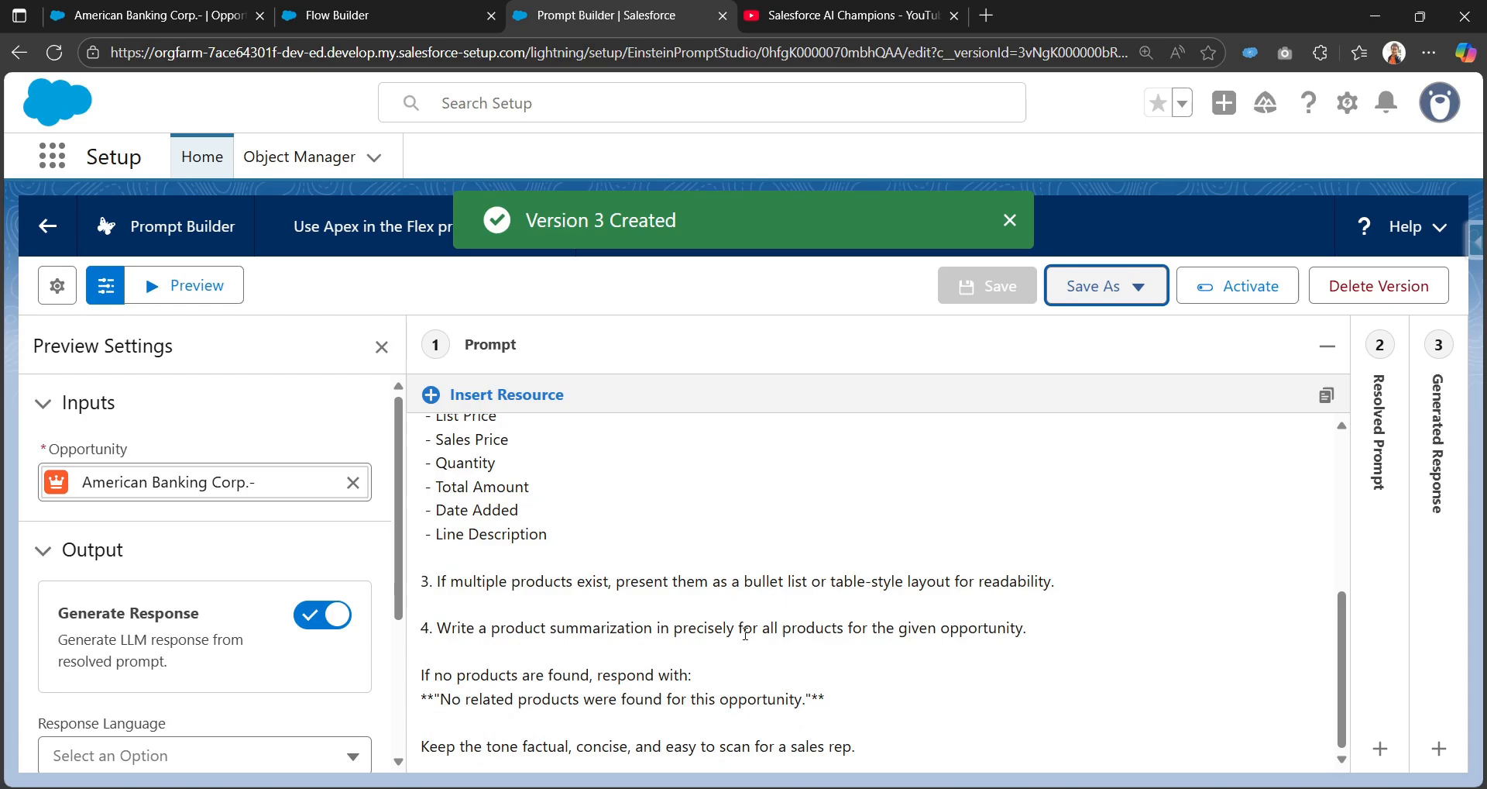
scroll(829, 700, up, 5)
scroll(797, 590, down, 5)
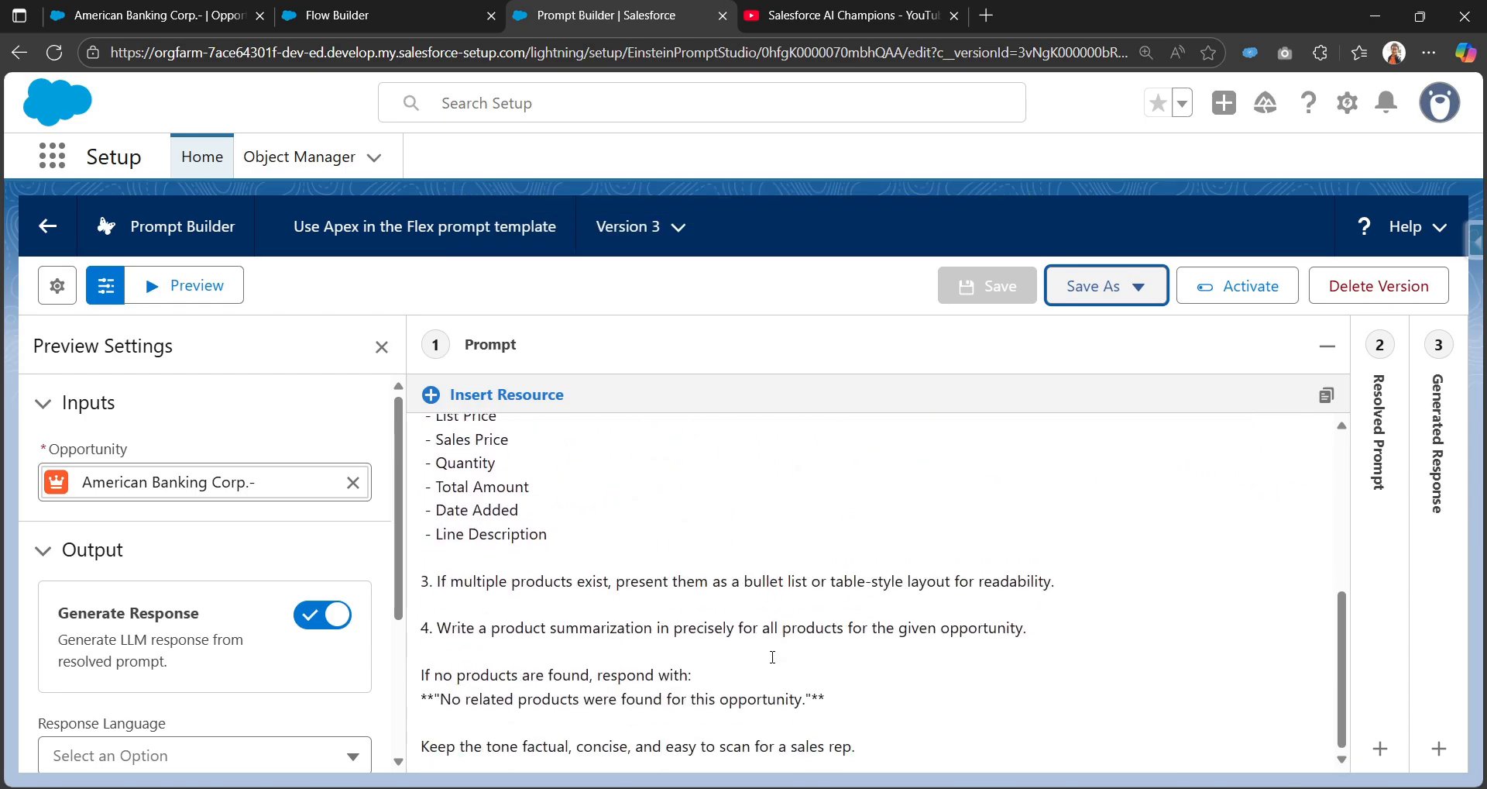
- Read through the summarization instructions below the Apex resource in the prompt, including the product fields to list and the no-products response
drag(880, 728, 571, 511)
scroll(571, 512, up, 5)
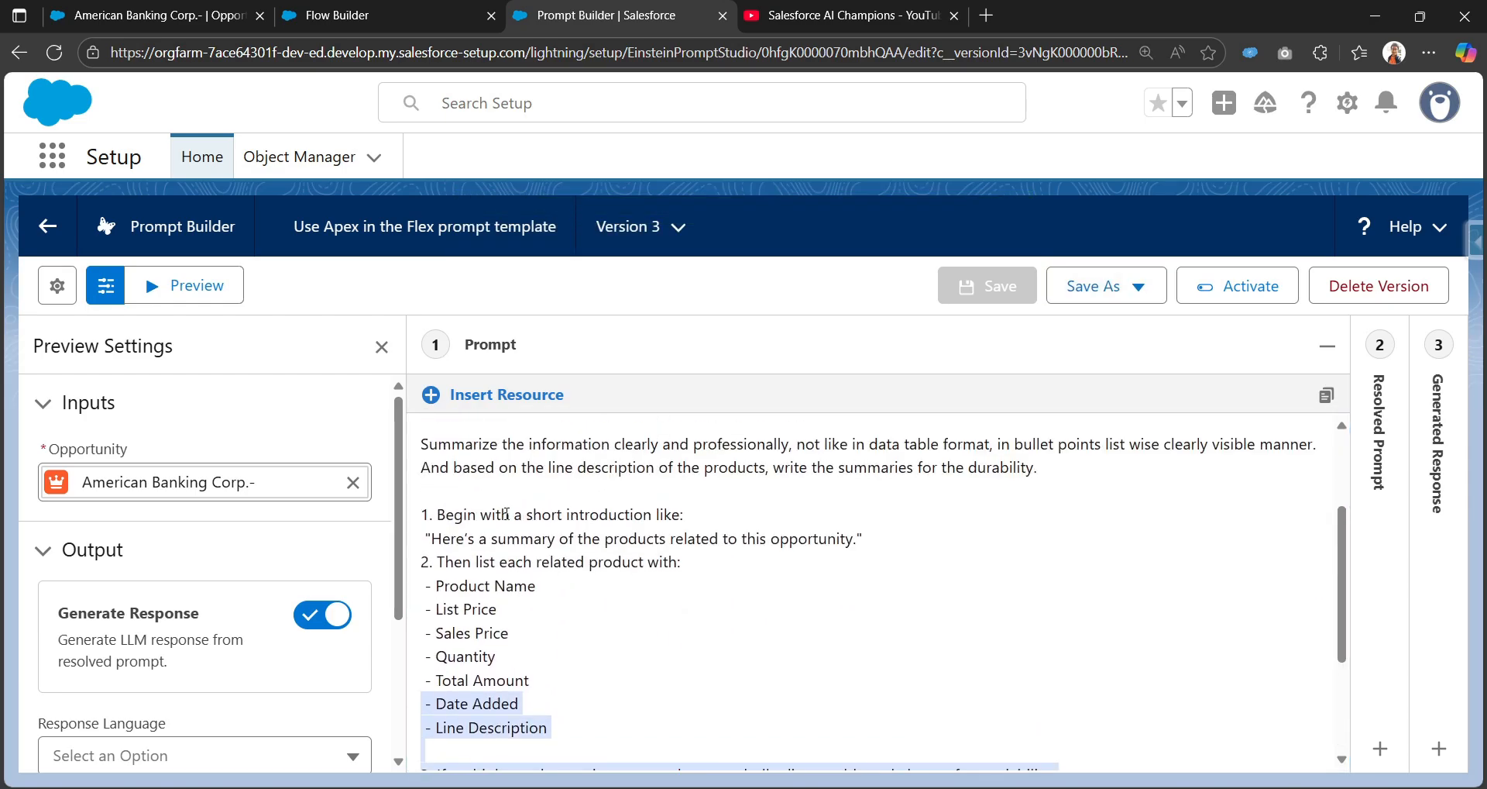
shift+click(420, 540)
scroll(446, 569, up, 1)
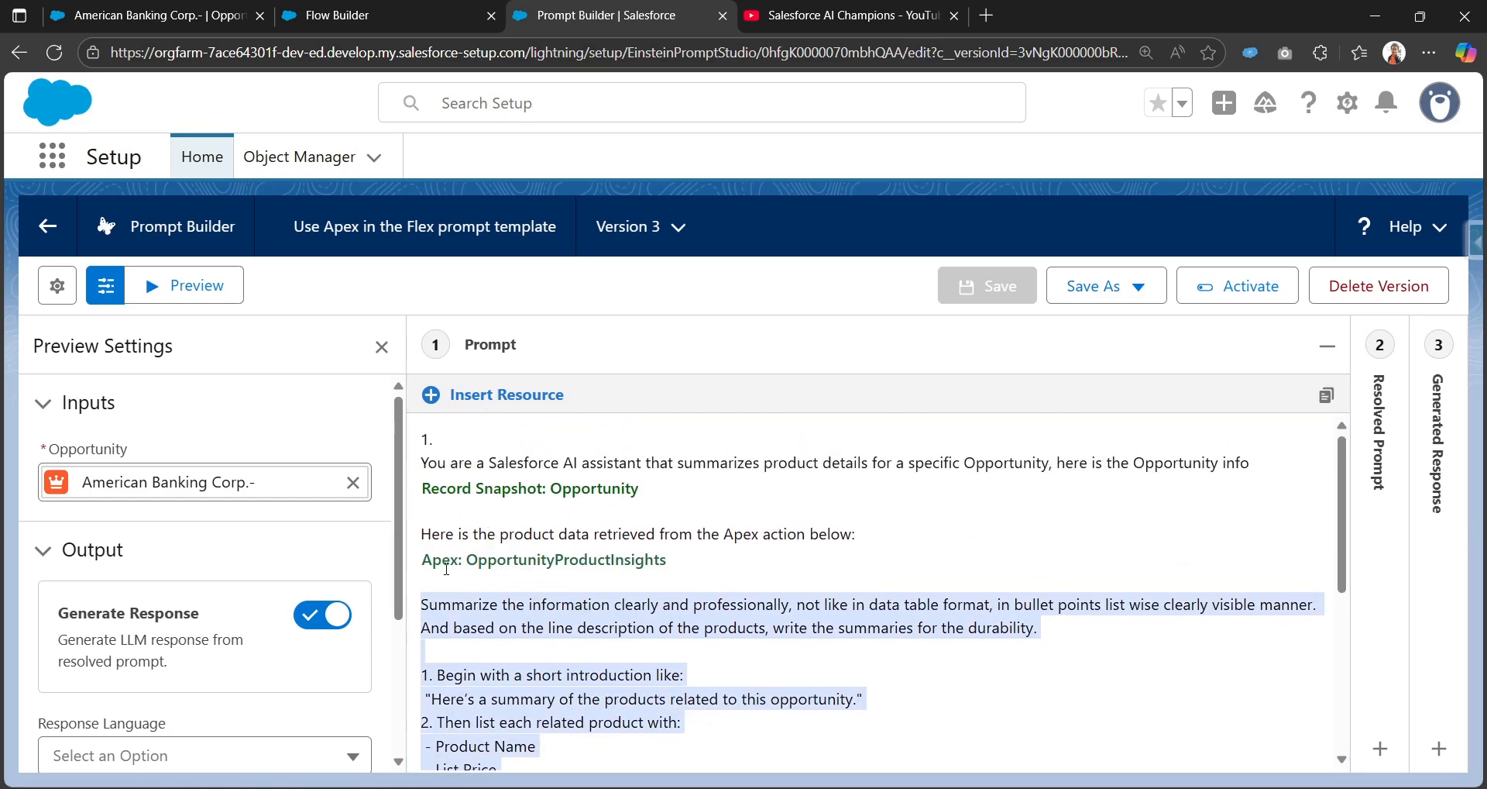
scroll(831, 590, down, 4)
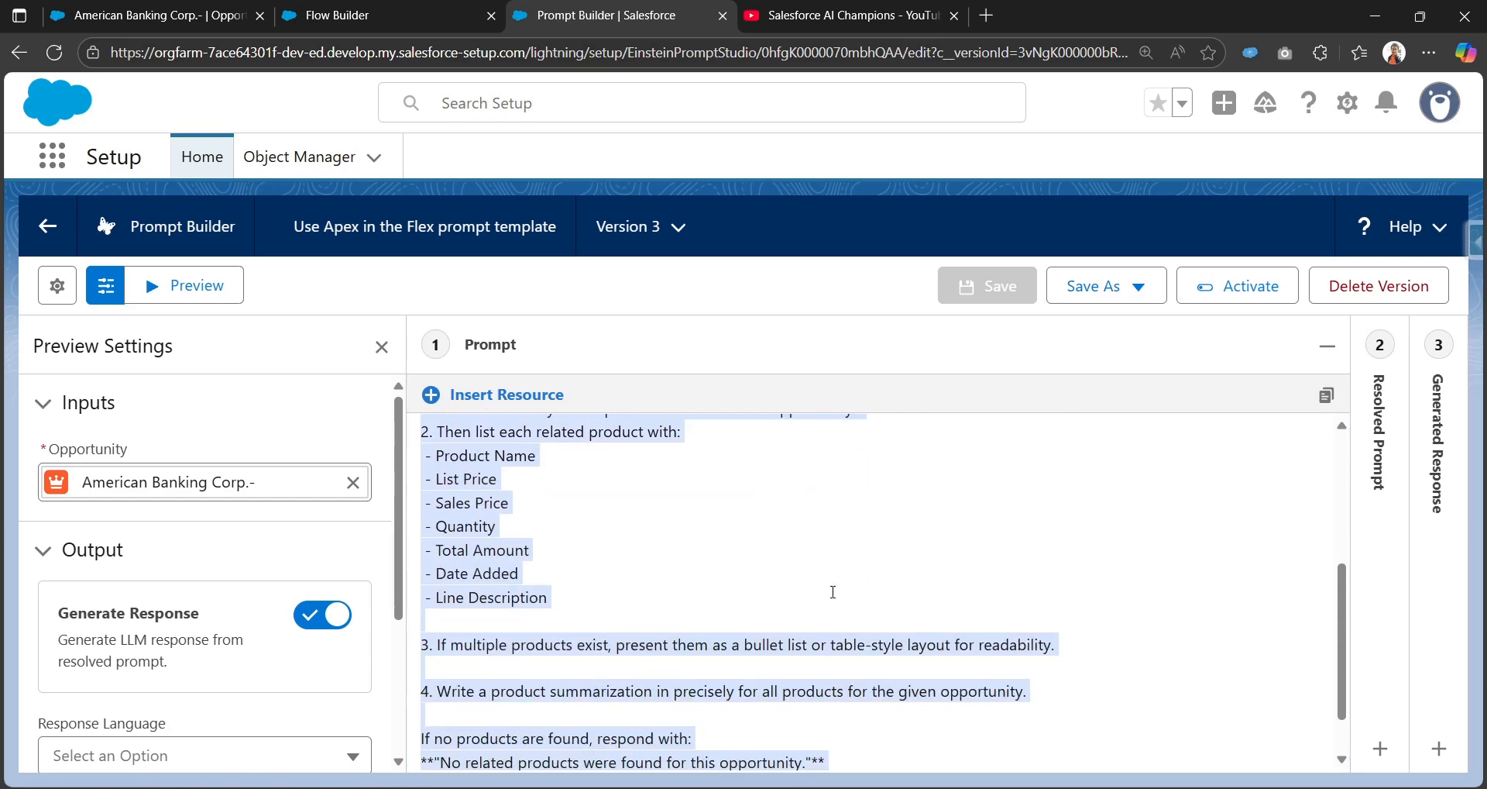
scroll(833, 591, up, 5)
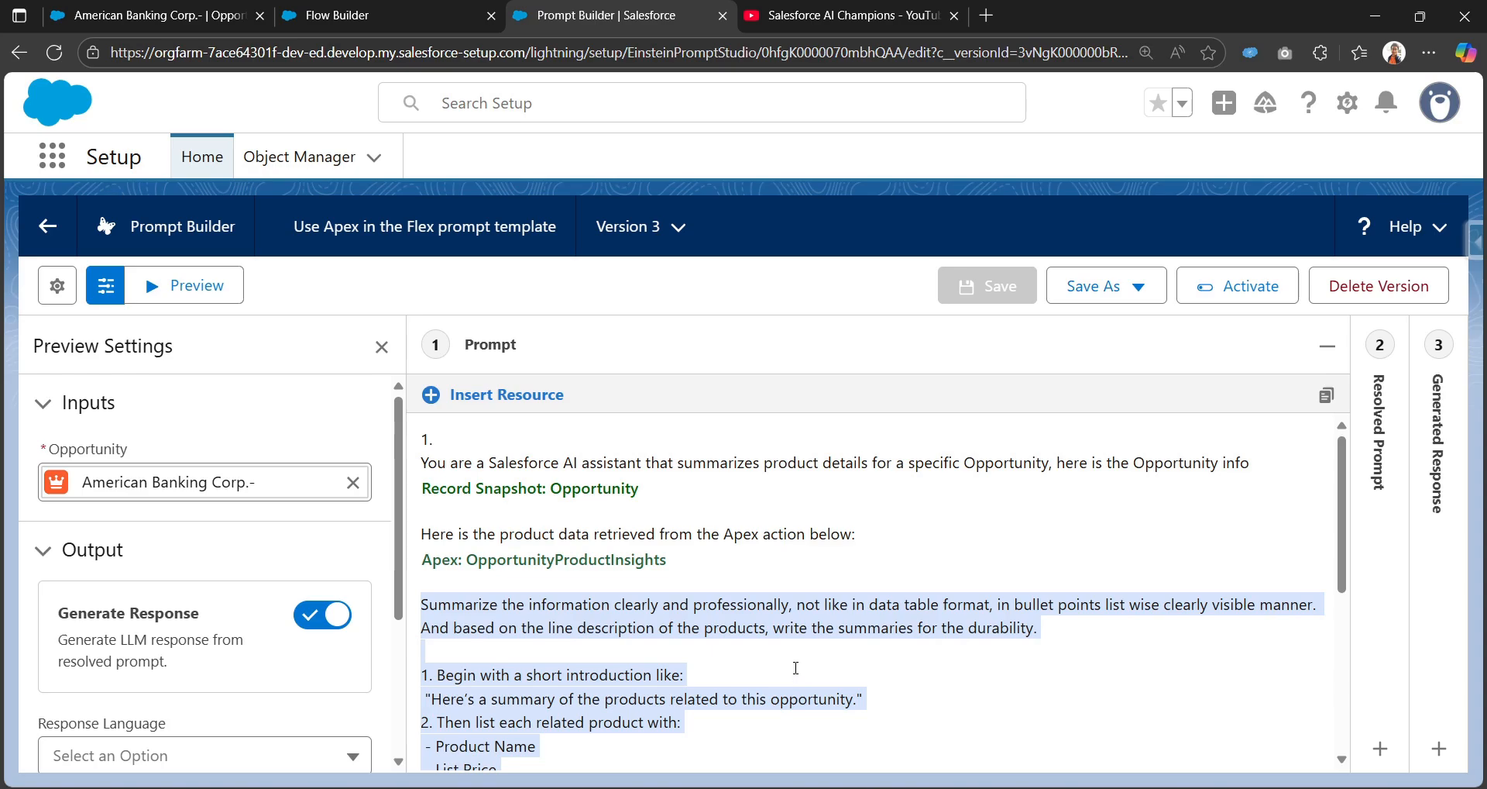
scroll(795, 667, down, 5)
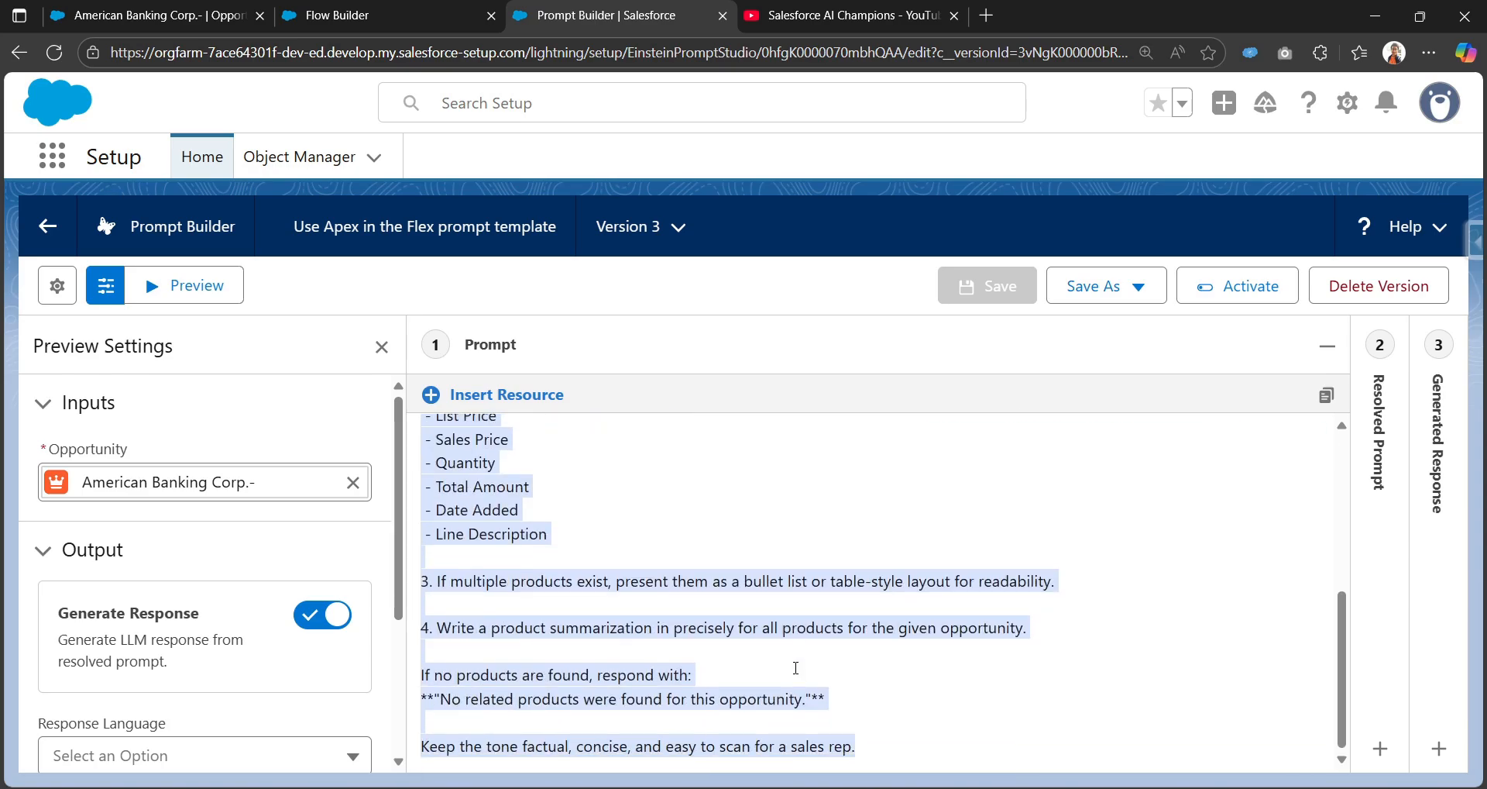
scroll(796, 667, up, 5)
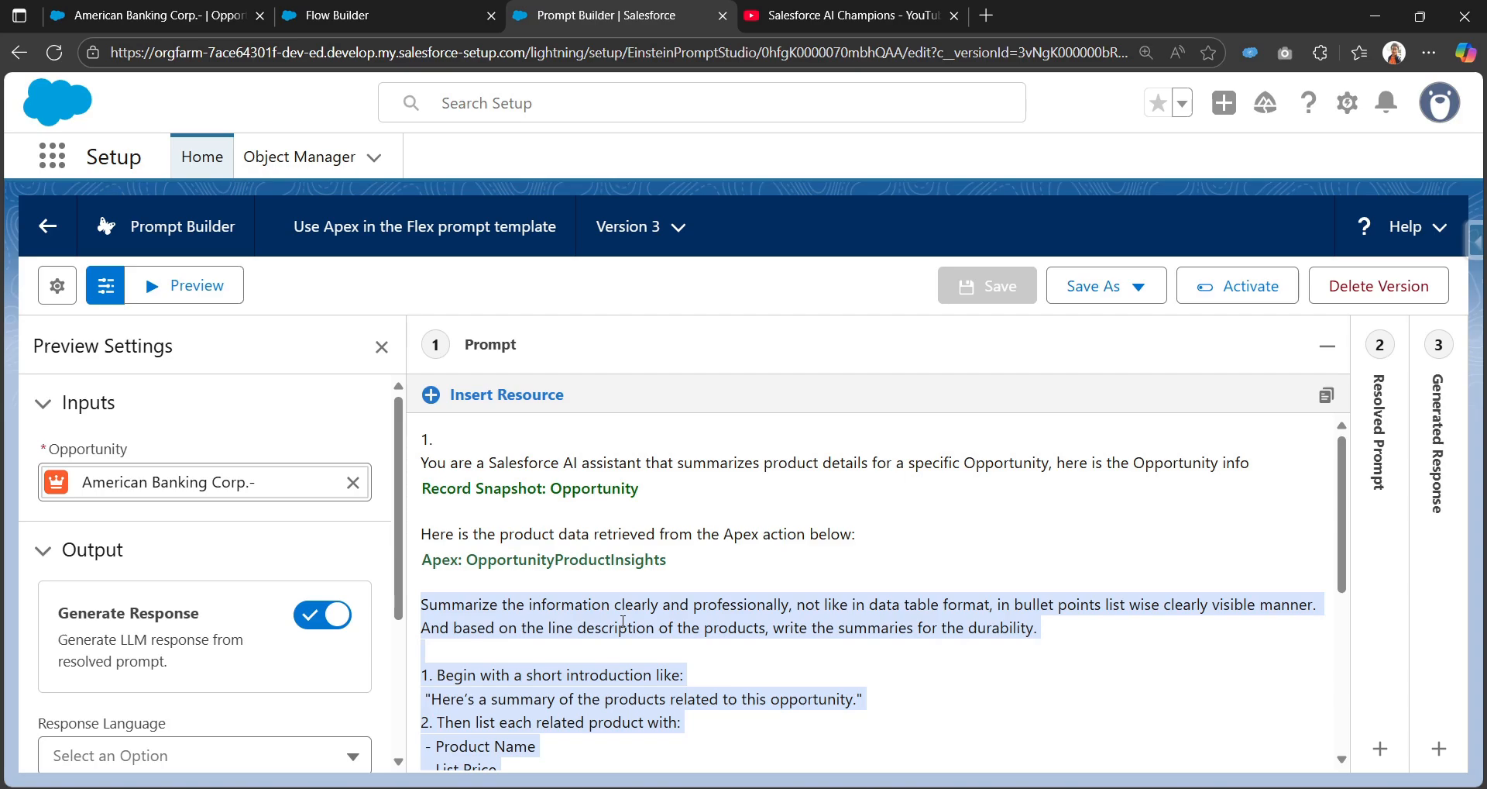
scroll(587, 571, down, 1)
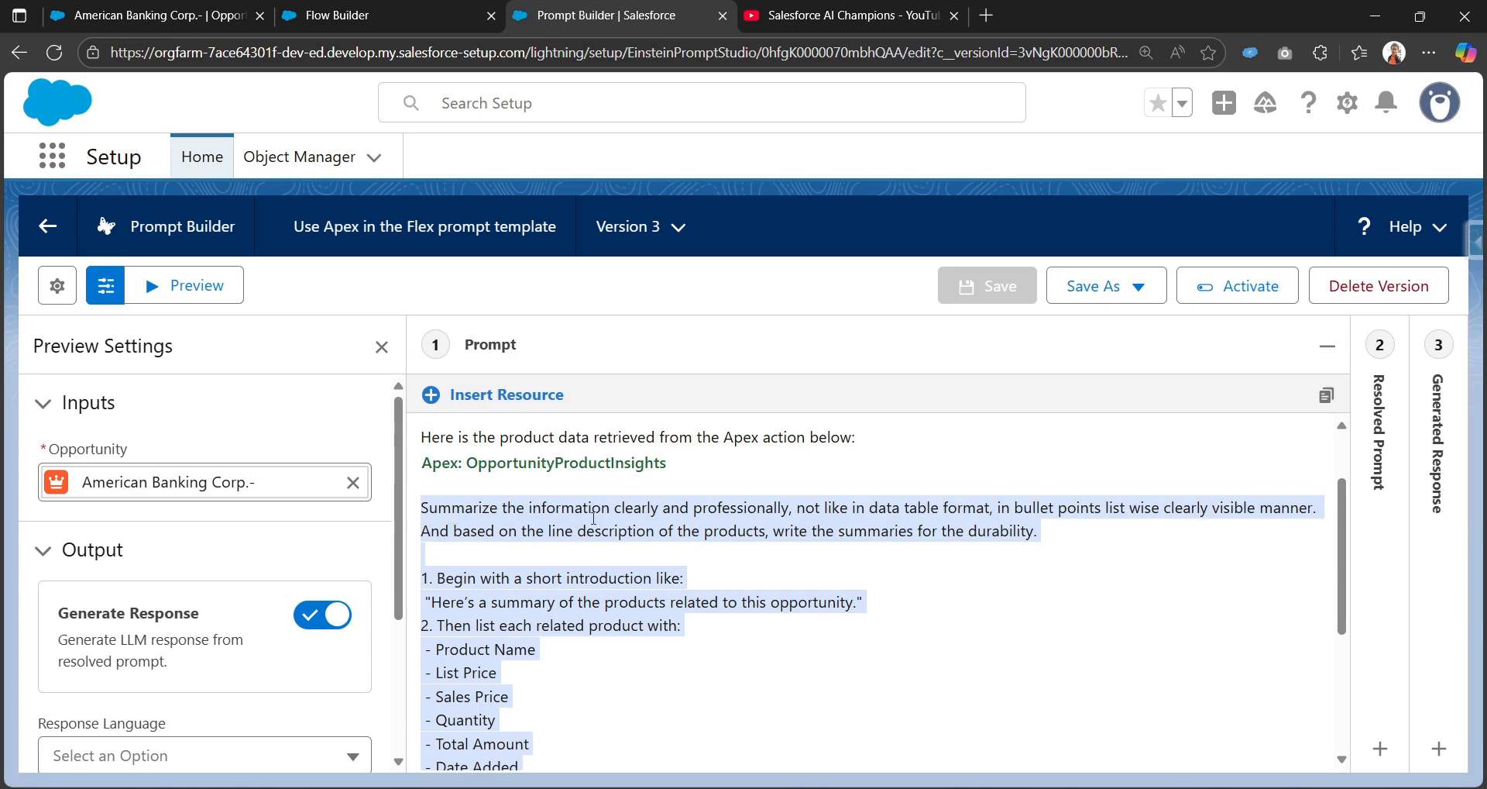
scroll(595, 517, down, 3)
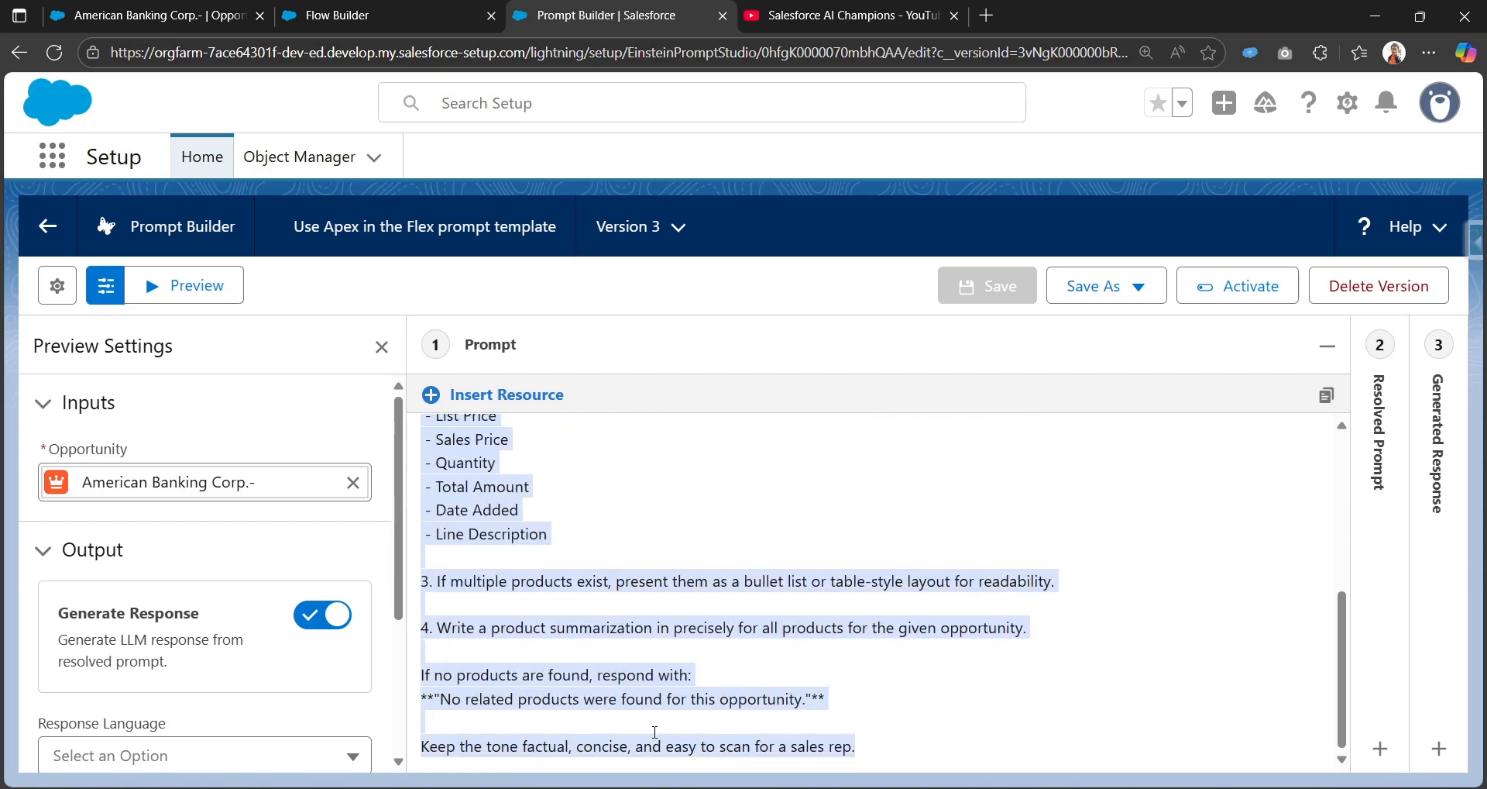
click(555, 647)
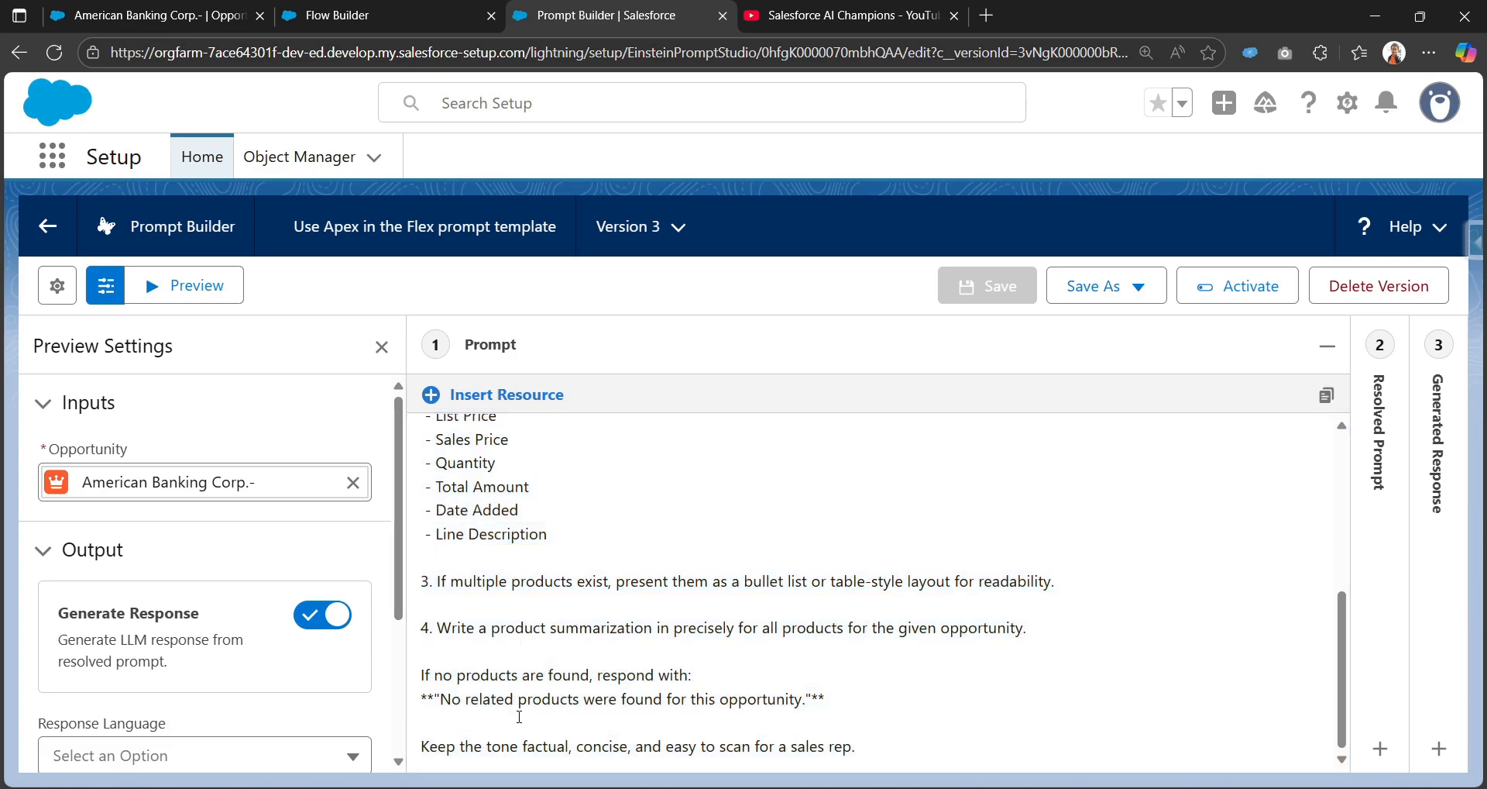
scroll(615, 651, up, 3)
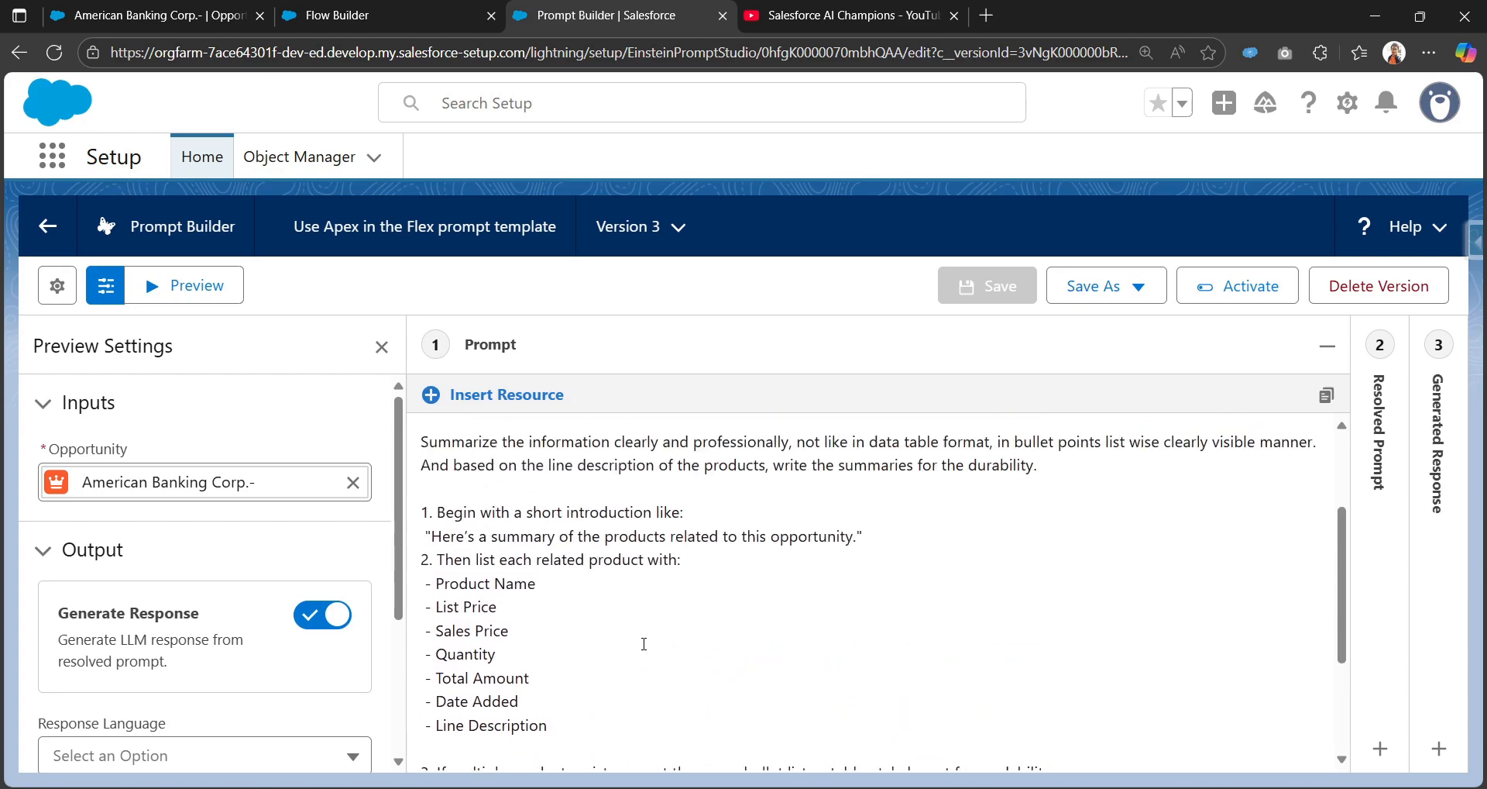
drag(551, 725, 438, 565)
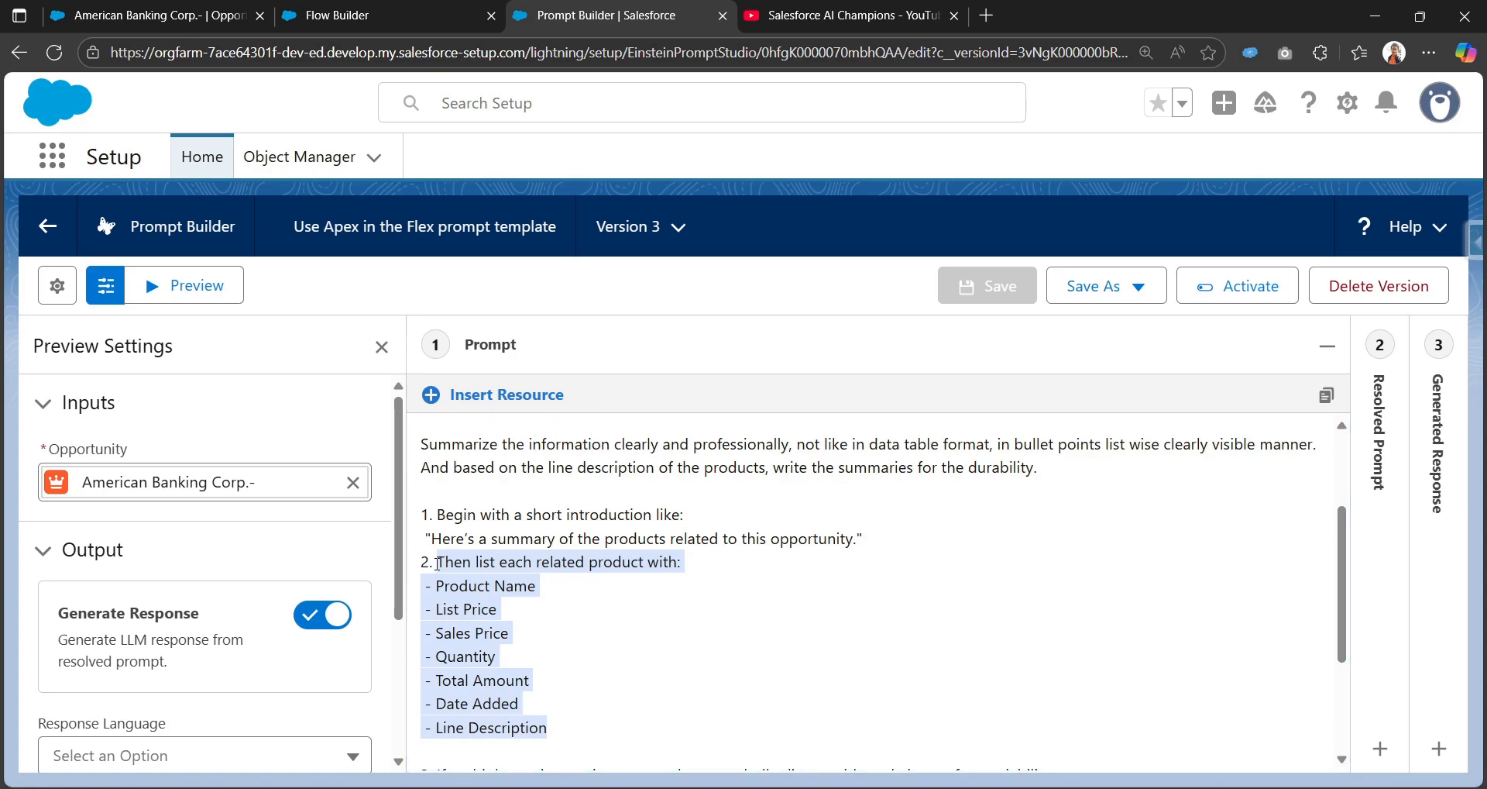
- Cut all instructions below the OpportunityProductInsights Apex resource from the prompt, from "Summarize the information" through the closing line about tone
scroll(437, 564, down, 2)
drag(860, 747, 551, 547)
scroll(546, 545, up, 4)
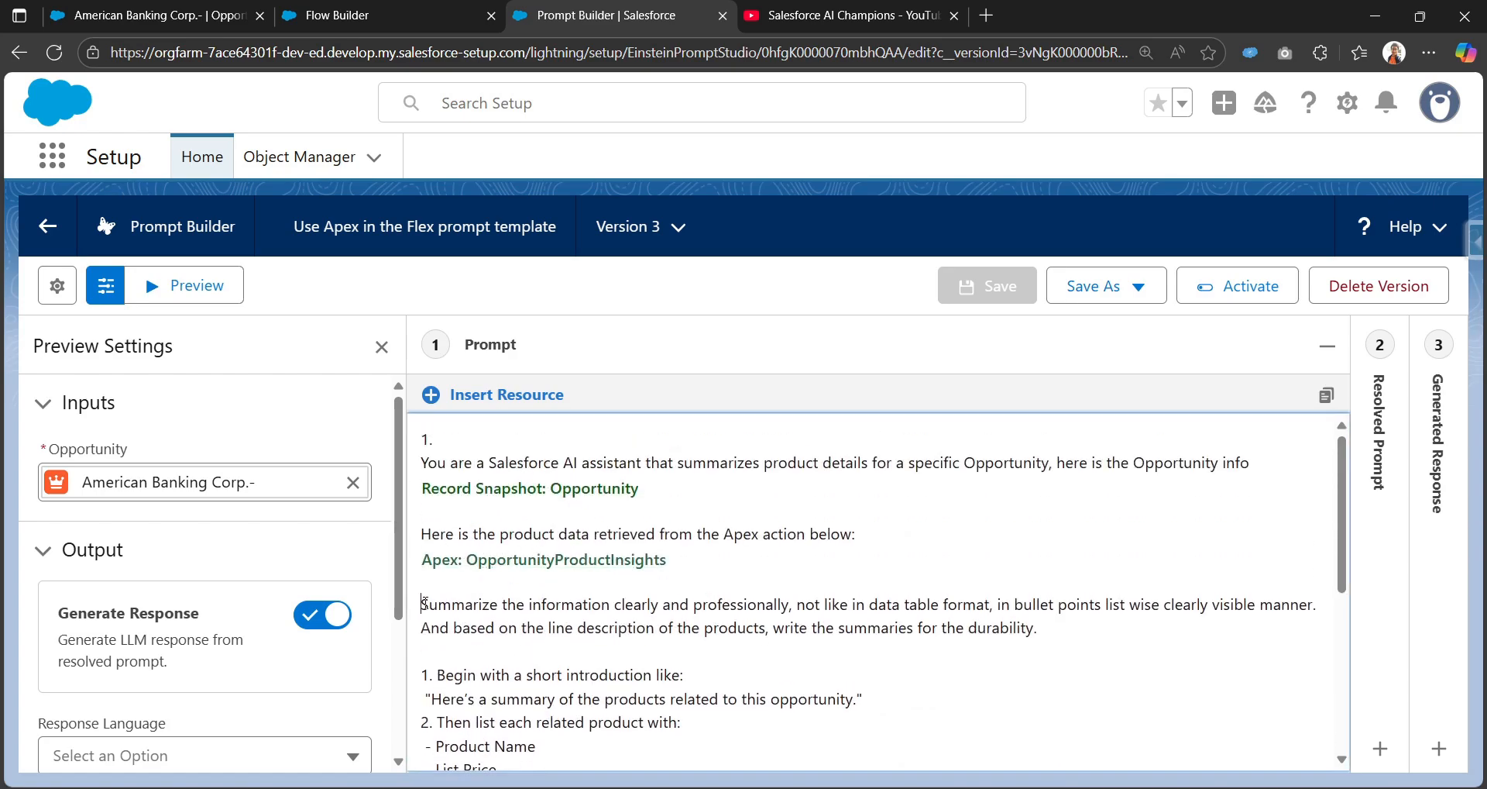
scroll(625, 673, down, 4)
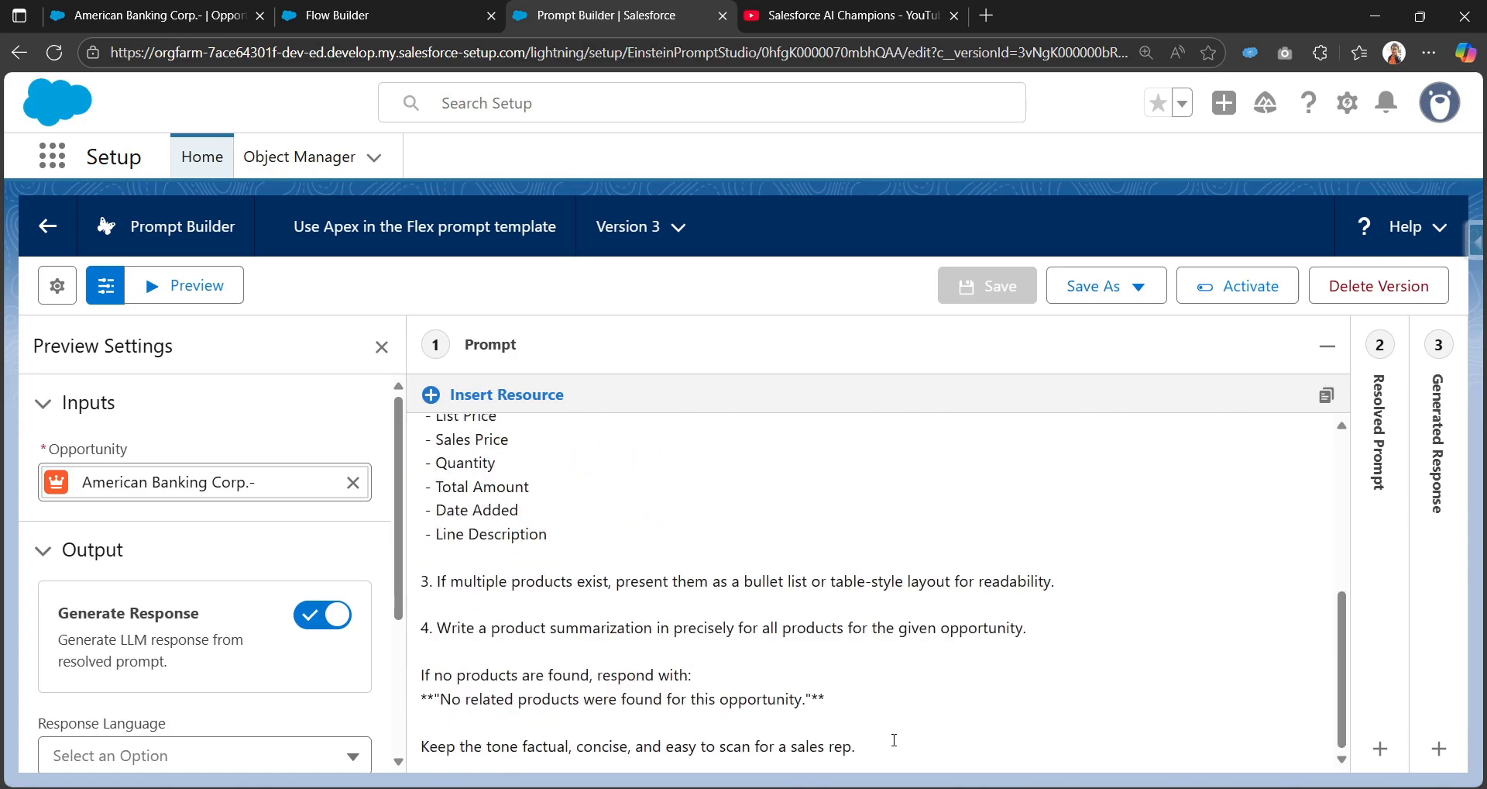
key(ctrl+a)
key(BackSpace)
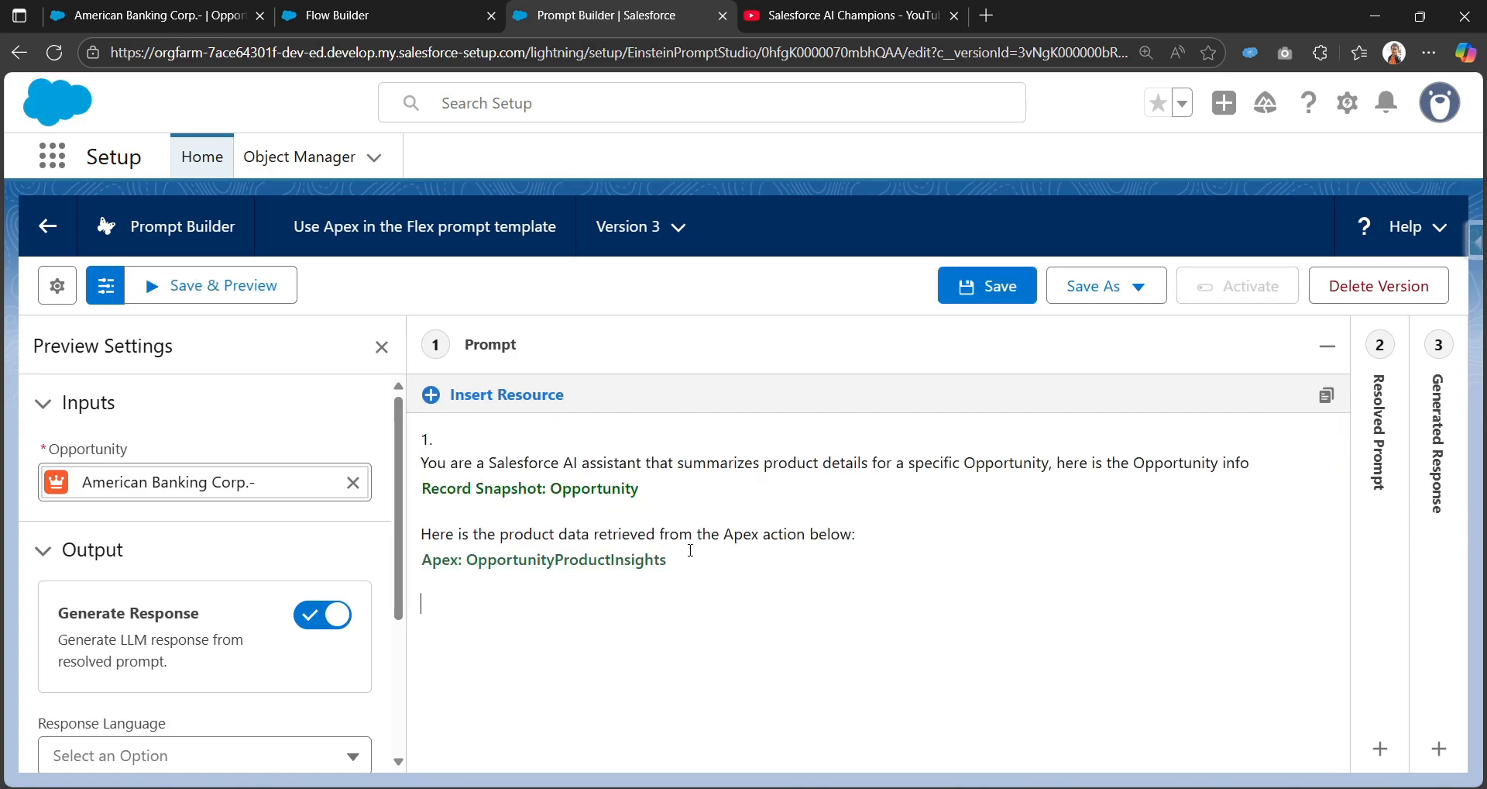
- Switch to Flow Builder, add an Add Prompt Instructions element after Start and paste the cut summarization text as its prompt instructions
click(369, 26)
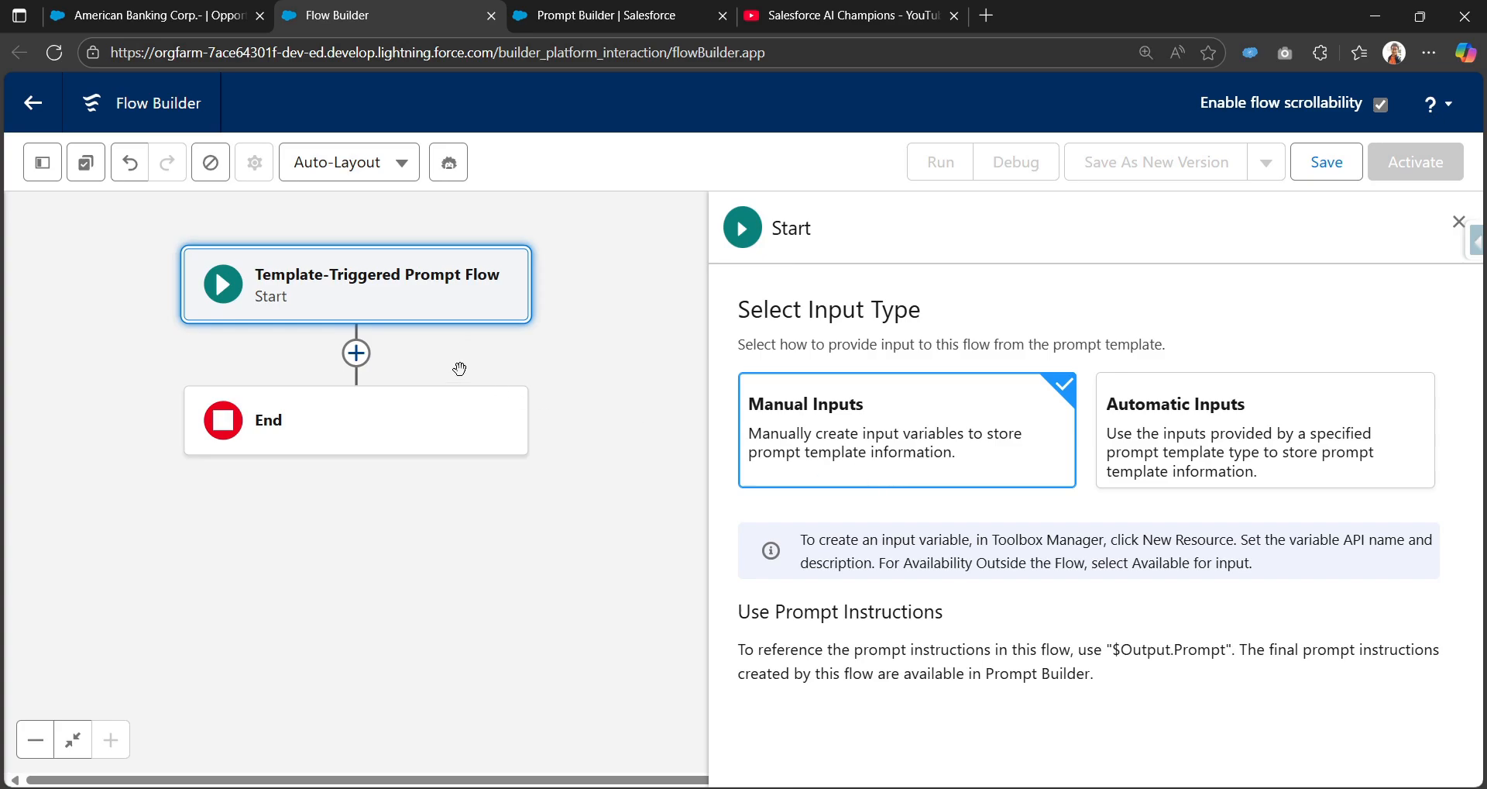
click(356, 355)
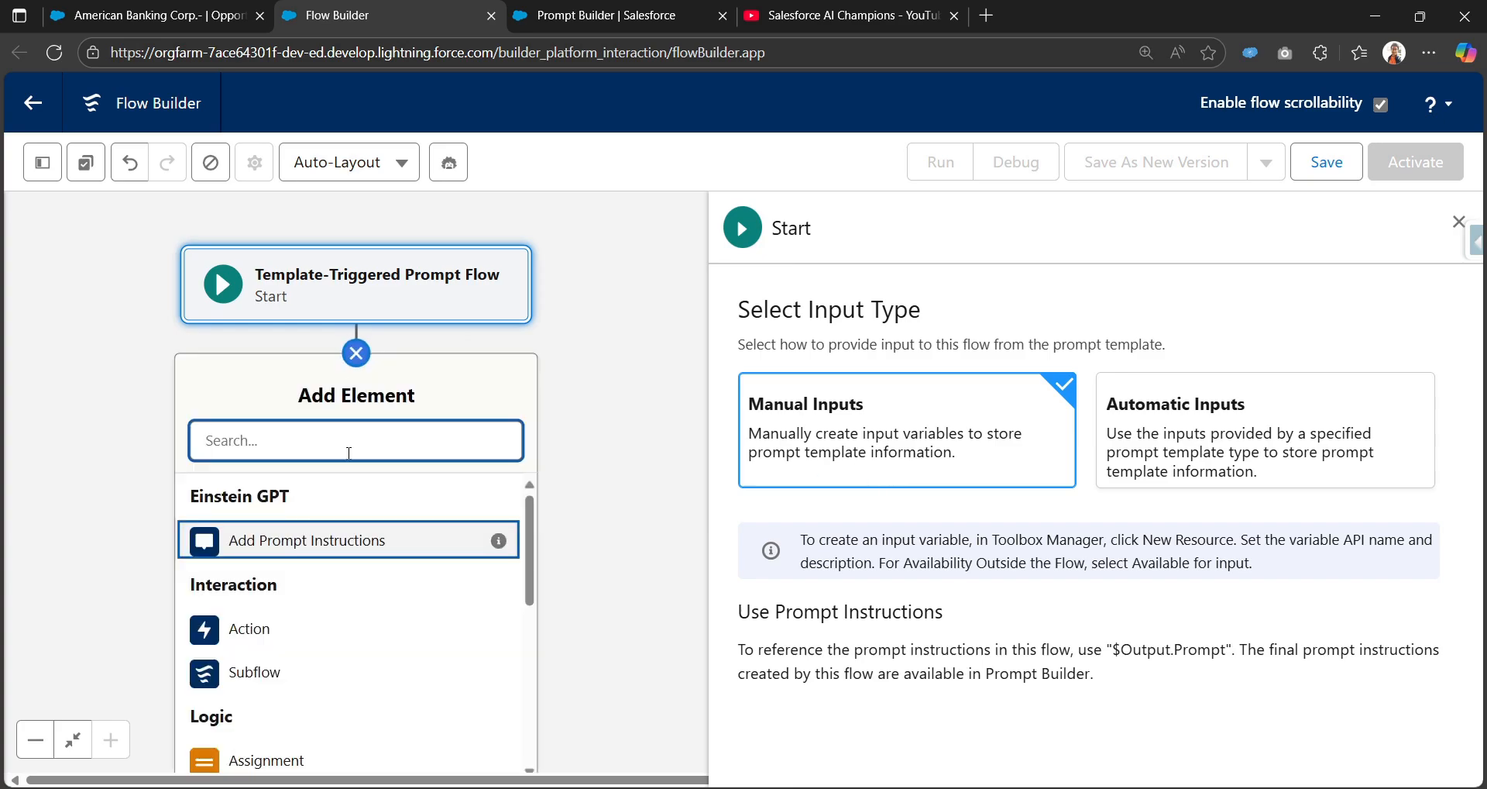
click(334, 555)
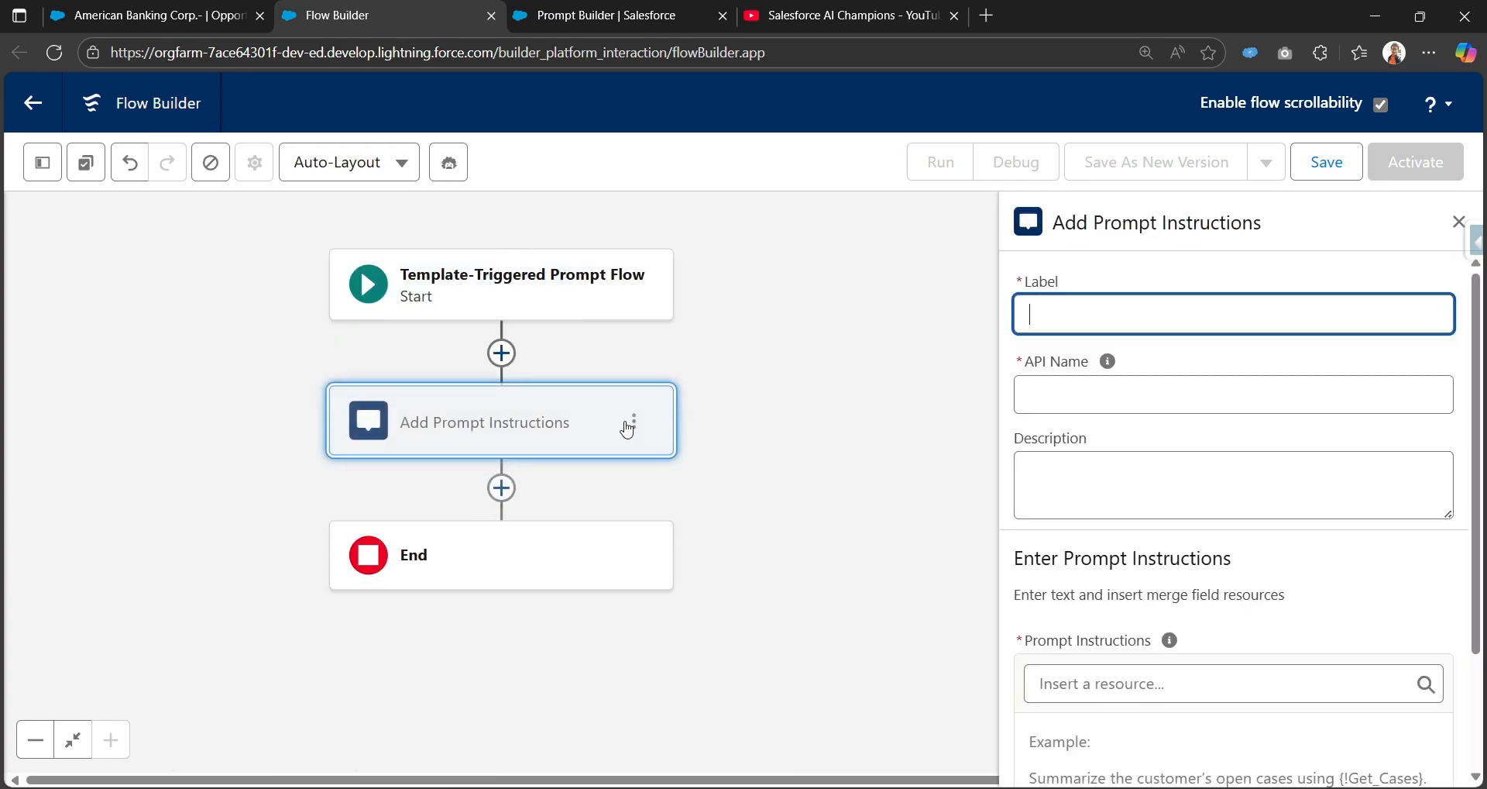
scroll(1052, 616, down, 2)
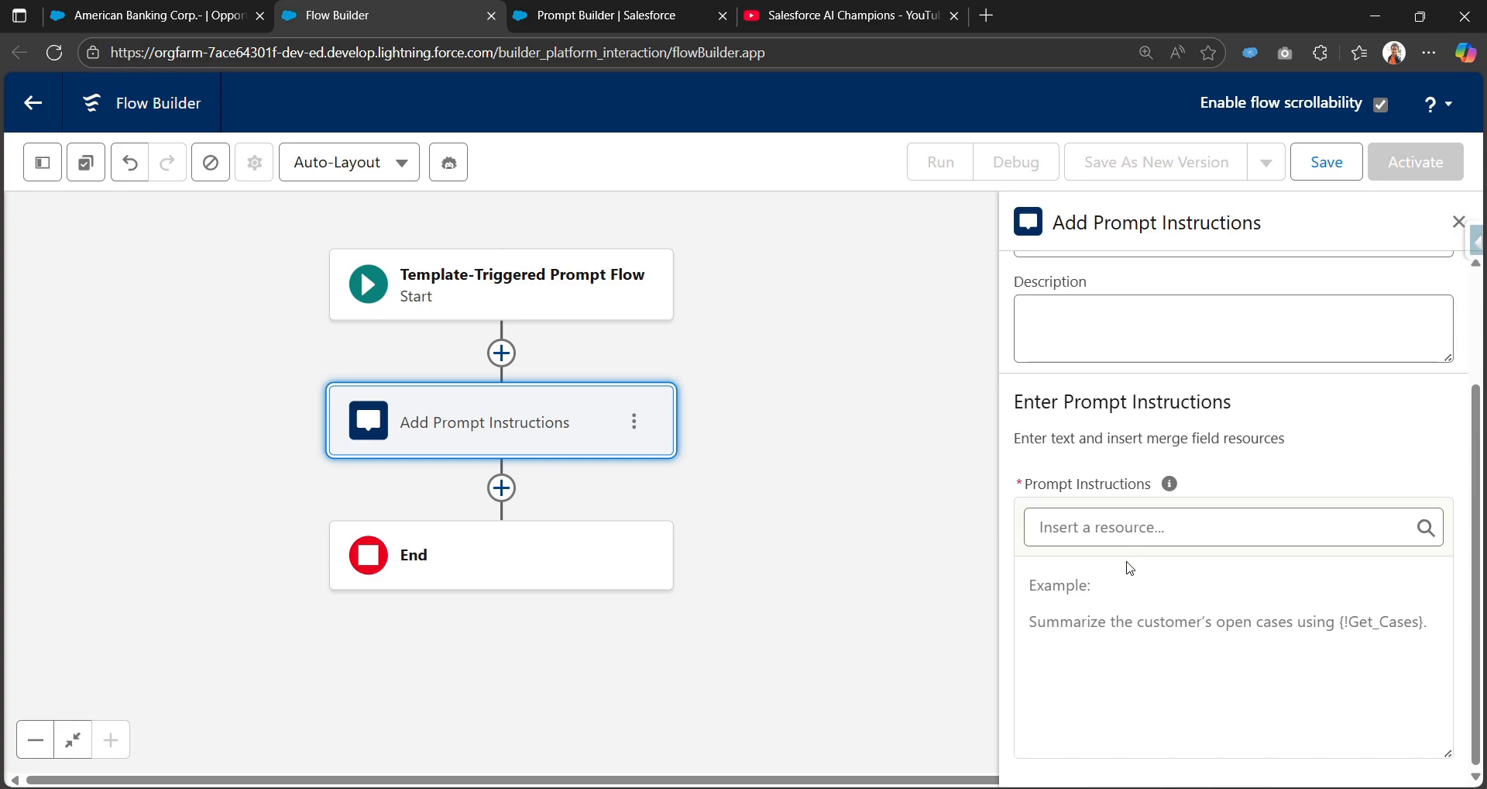
click(1105, 593)
key(ctrl+v)
scroll(1100, 604, up, 10)
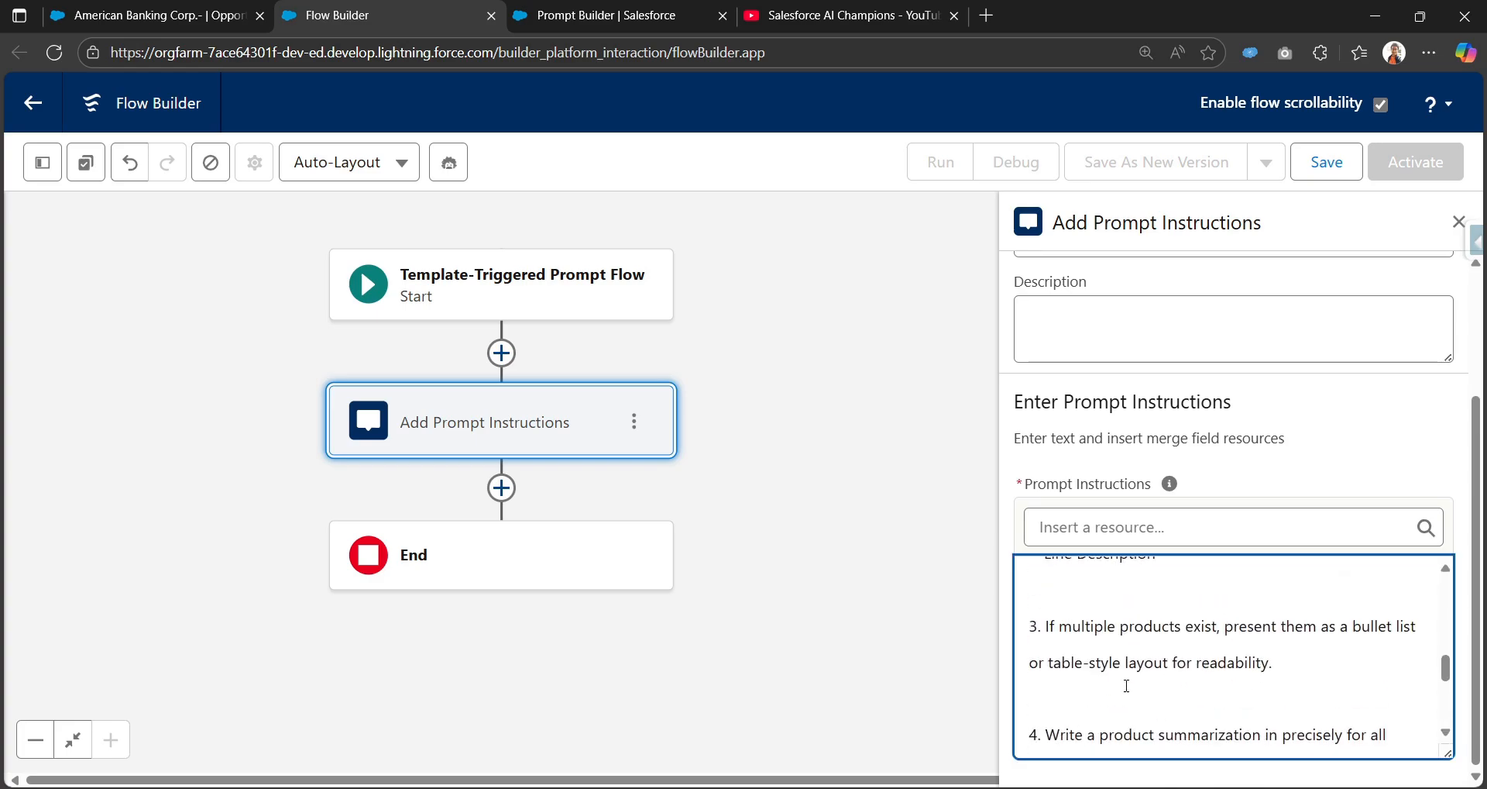
scroll(1085, 597, down, 10)
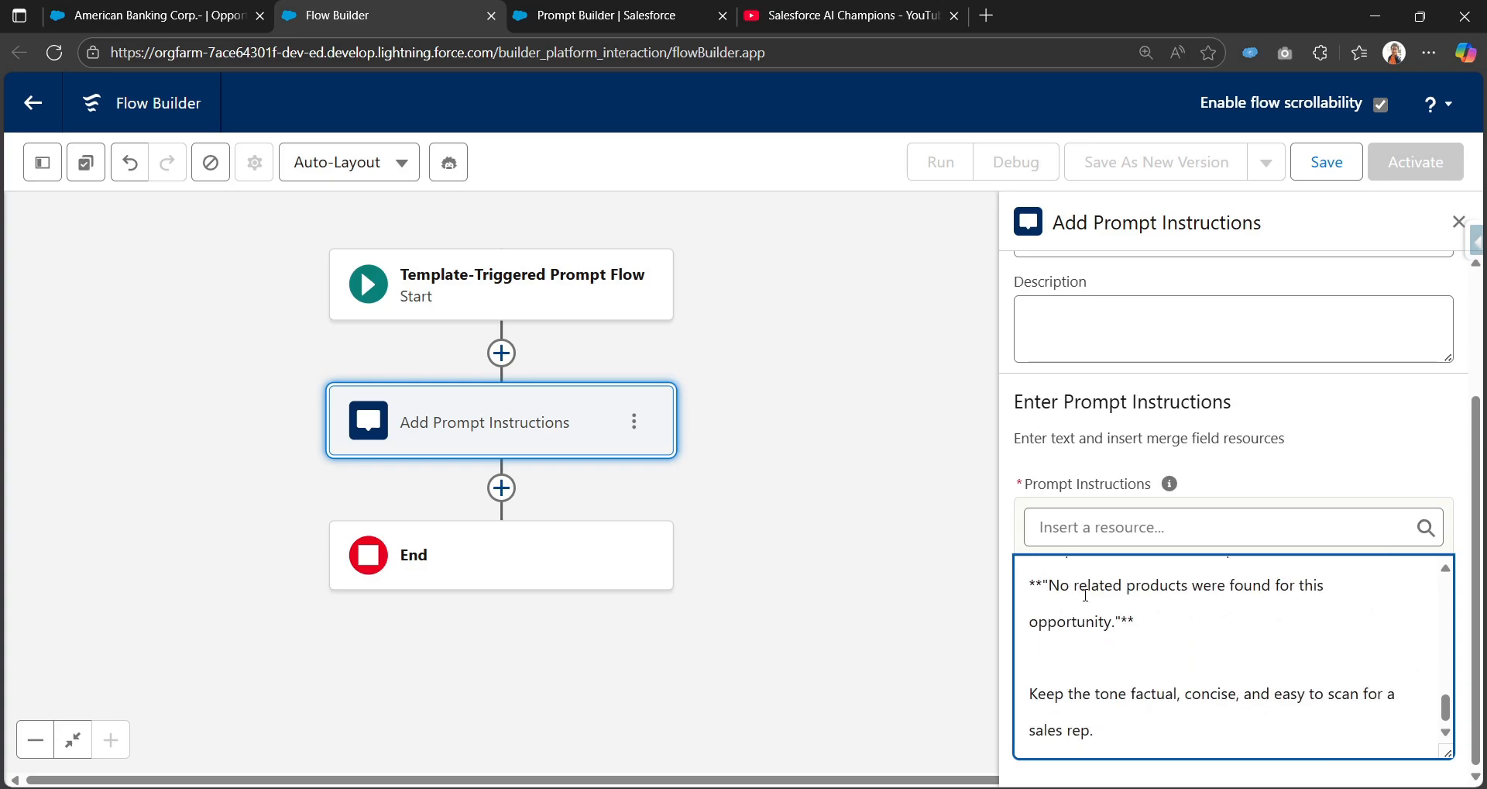
scroll(1086, 594, up, 10)
- Examine the resources that can be inserted into the prompt instructions and review the element's remaining fields
click(1138, 518)
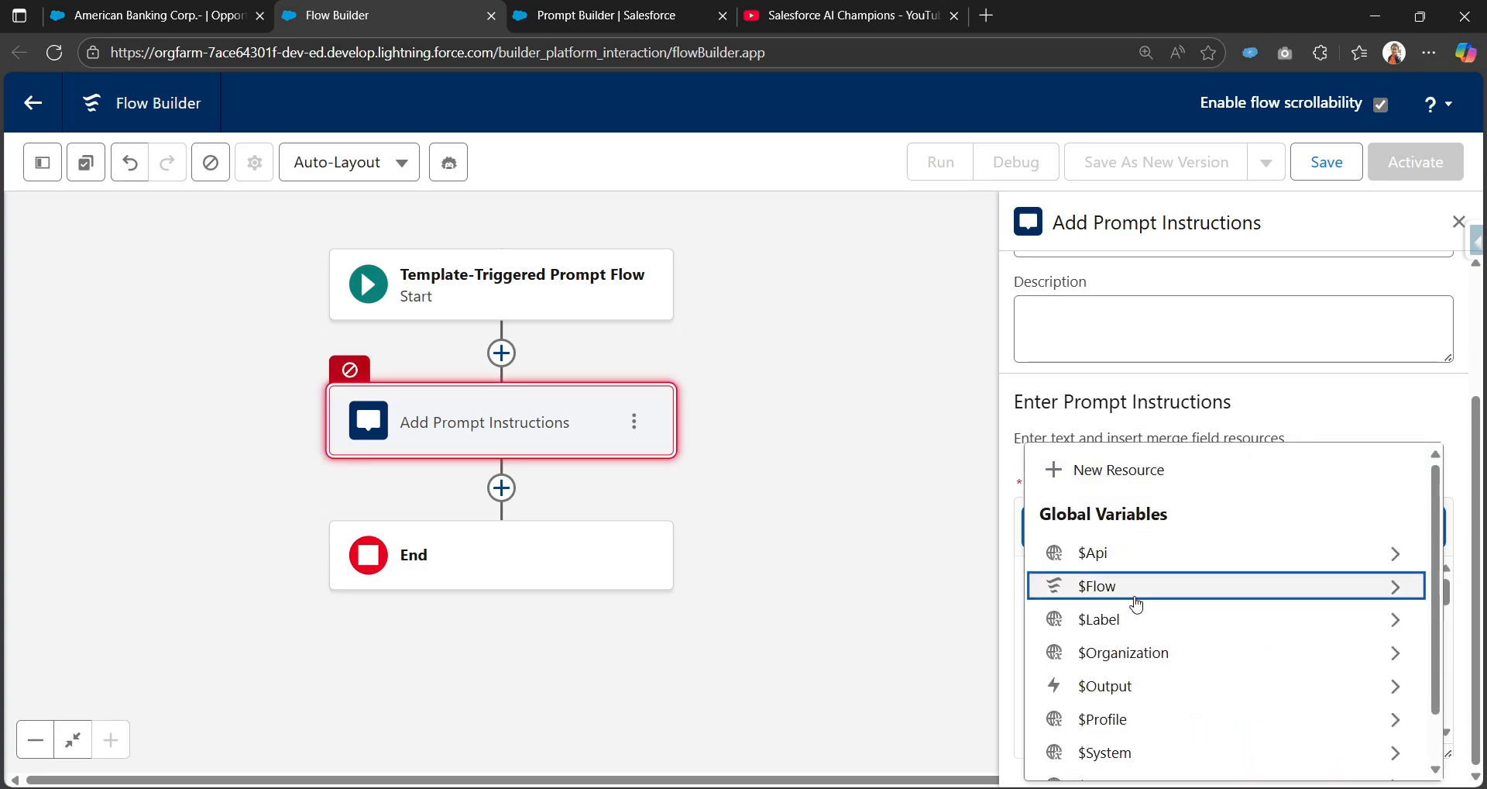
scroll(1135, 697, down, 2)
scroll(1159, 689, up, 5)
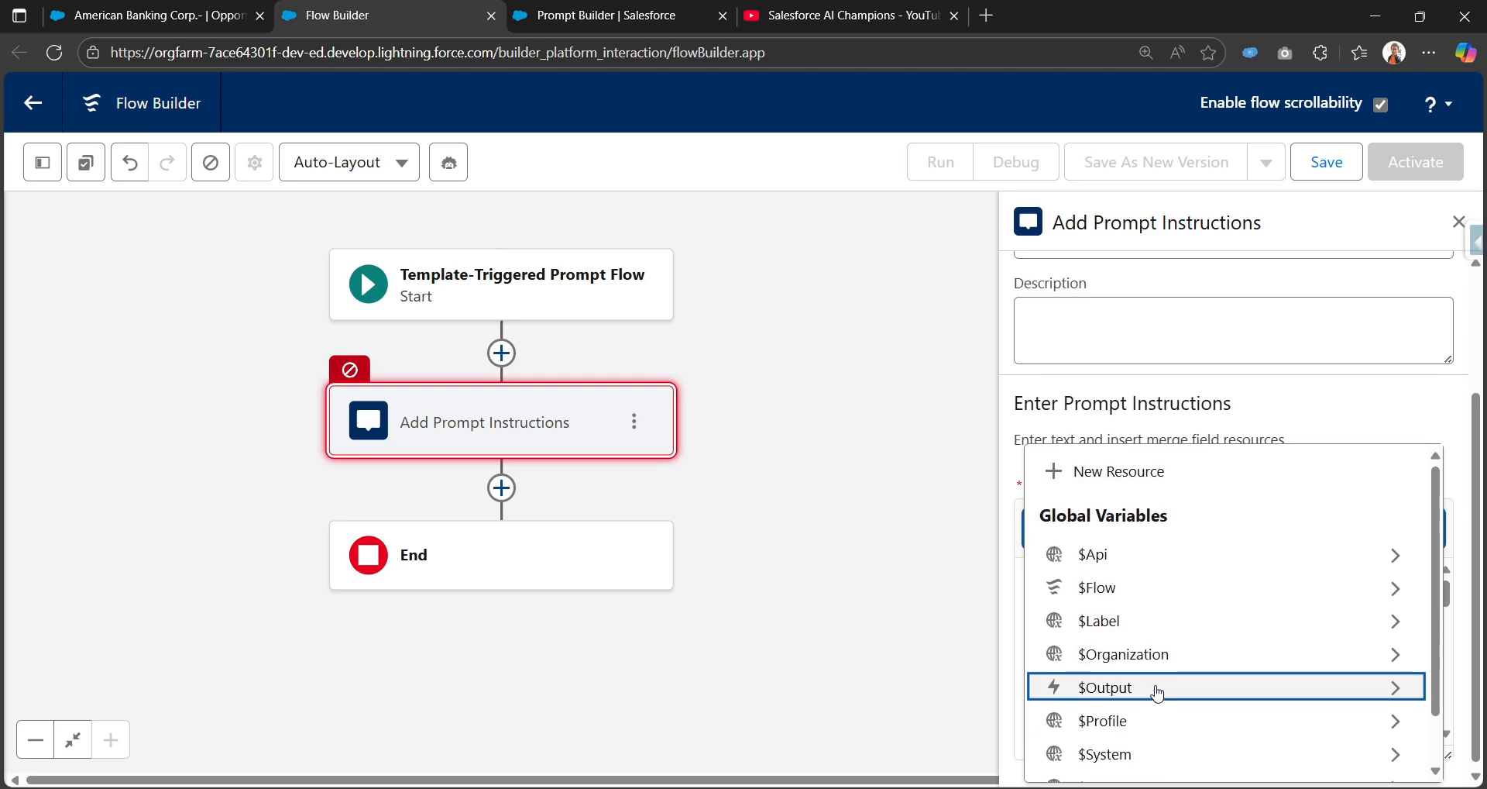
click(1015, 462)
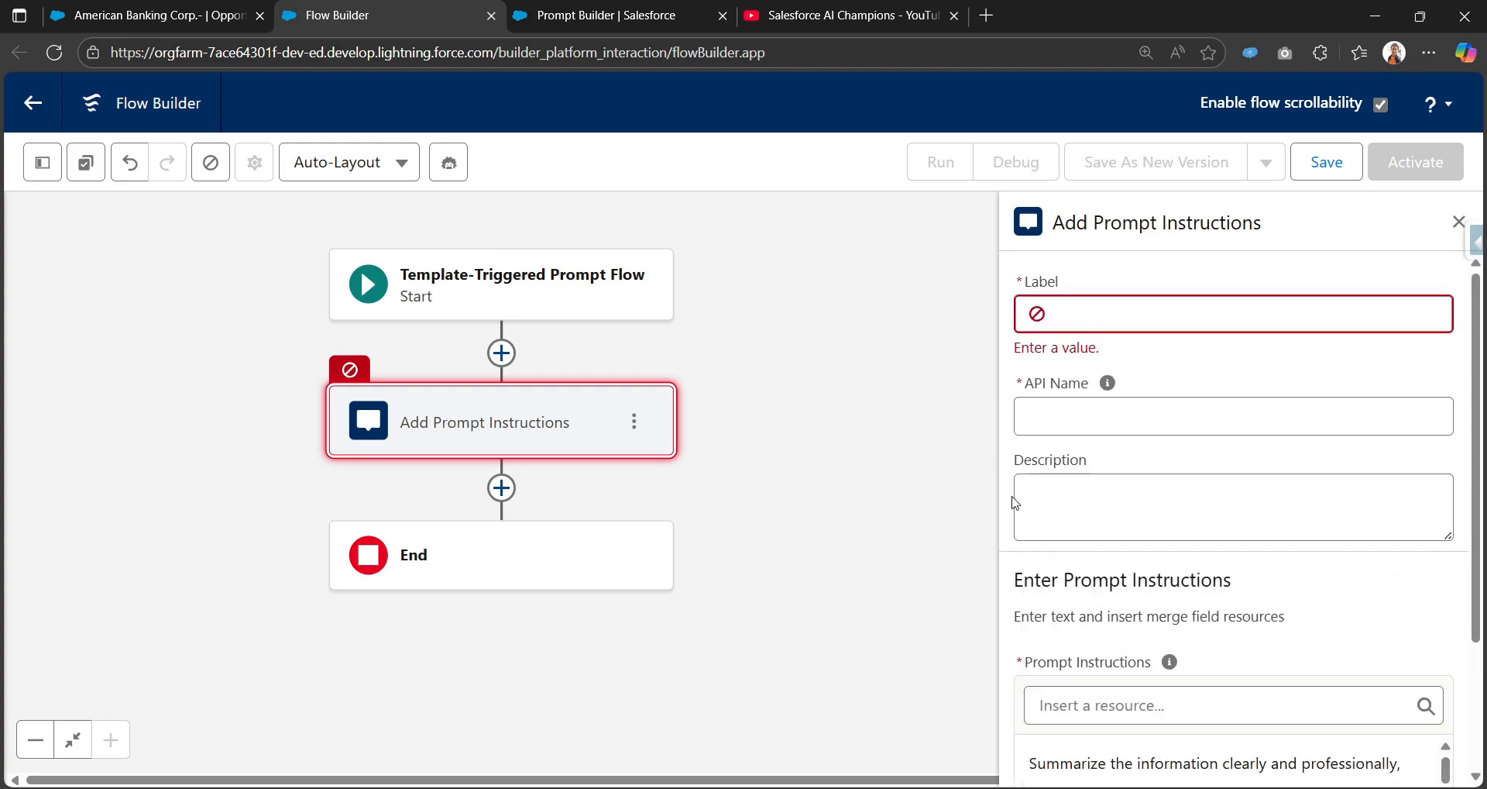
scroll(1011, 465, down, 1)
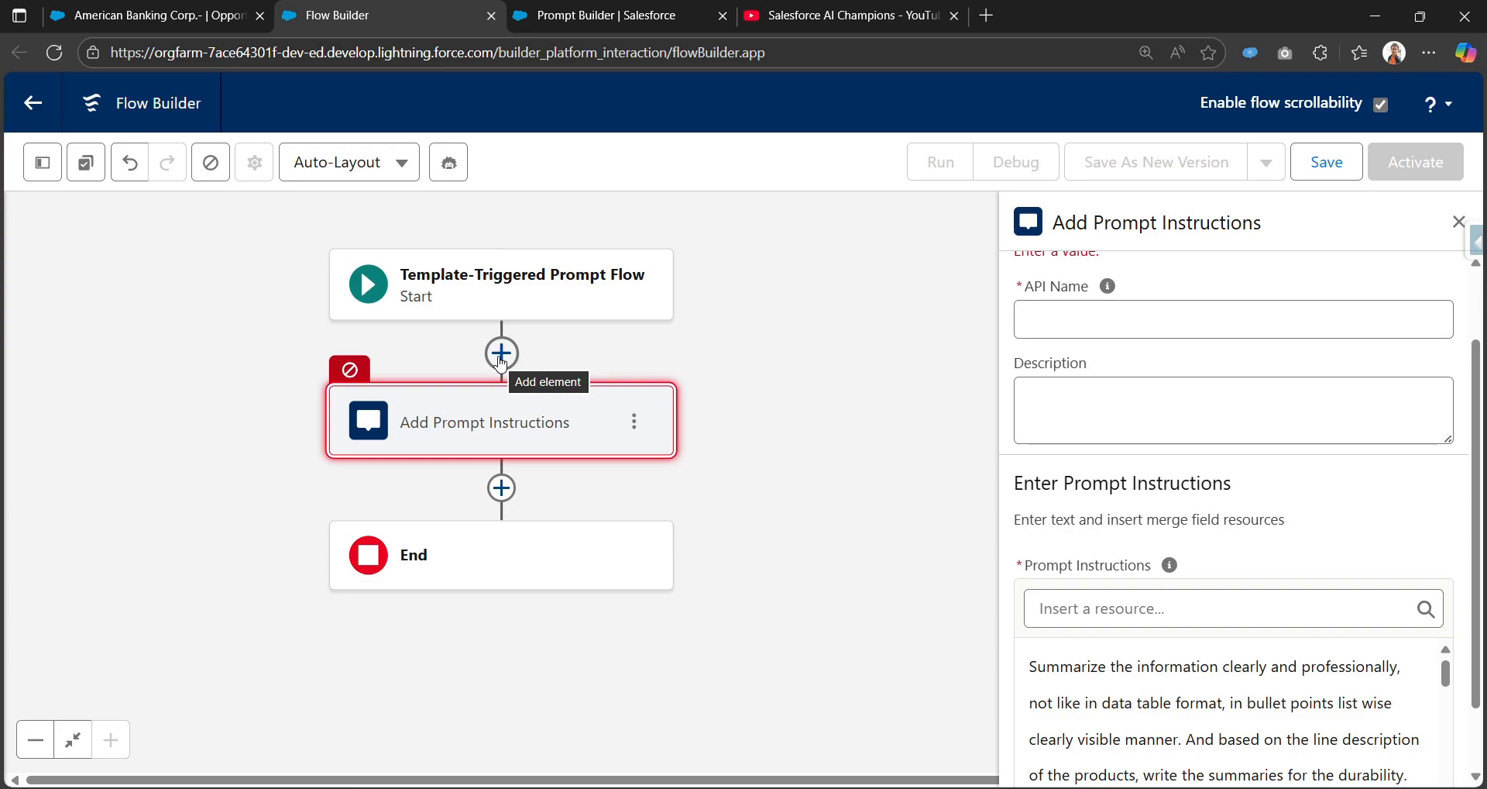
scroll(1026, 391, up, 2)
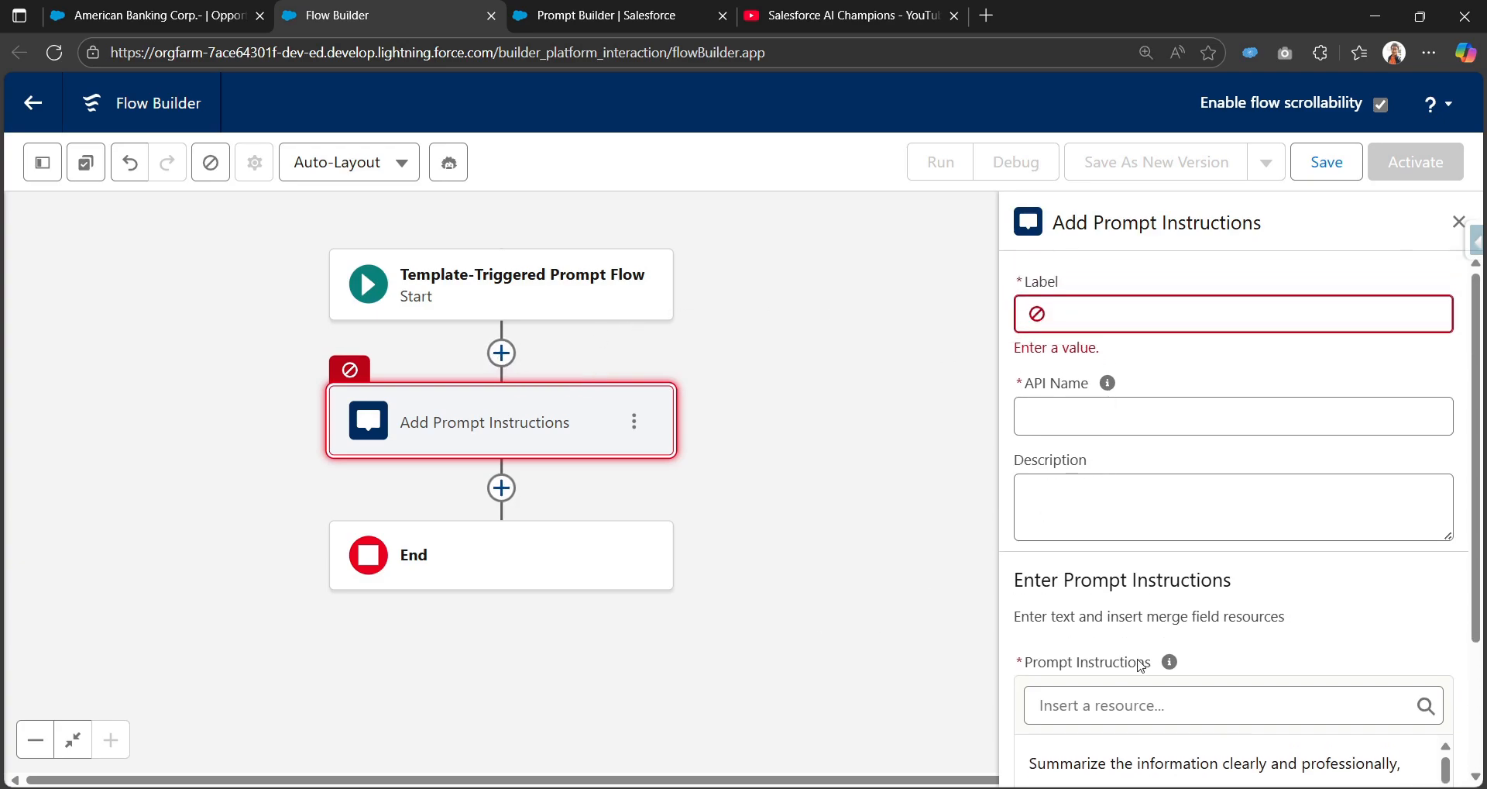
scroll(1233, 620, down, 2)
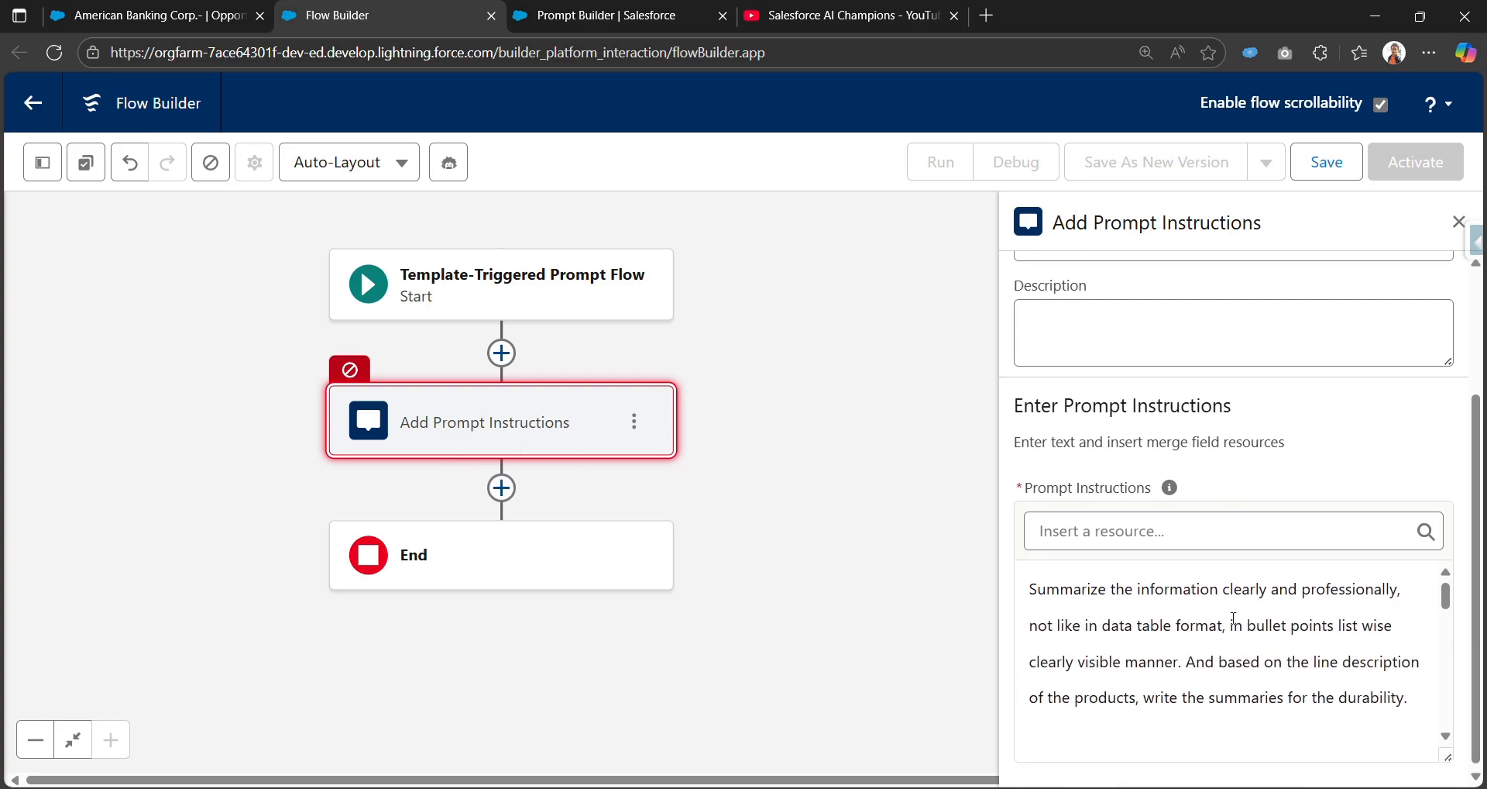
scroll(1069, 393, up, 2)
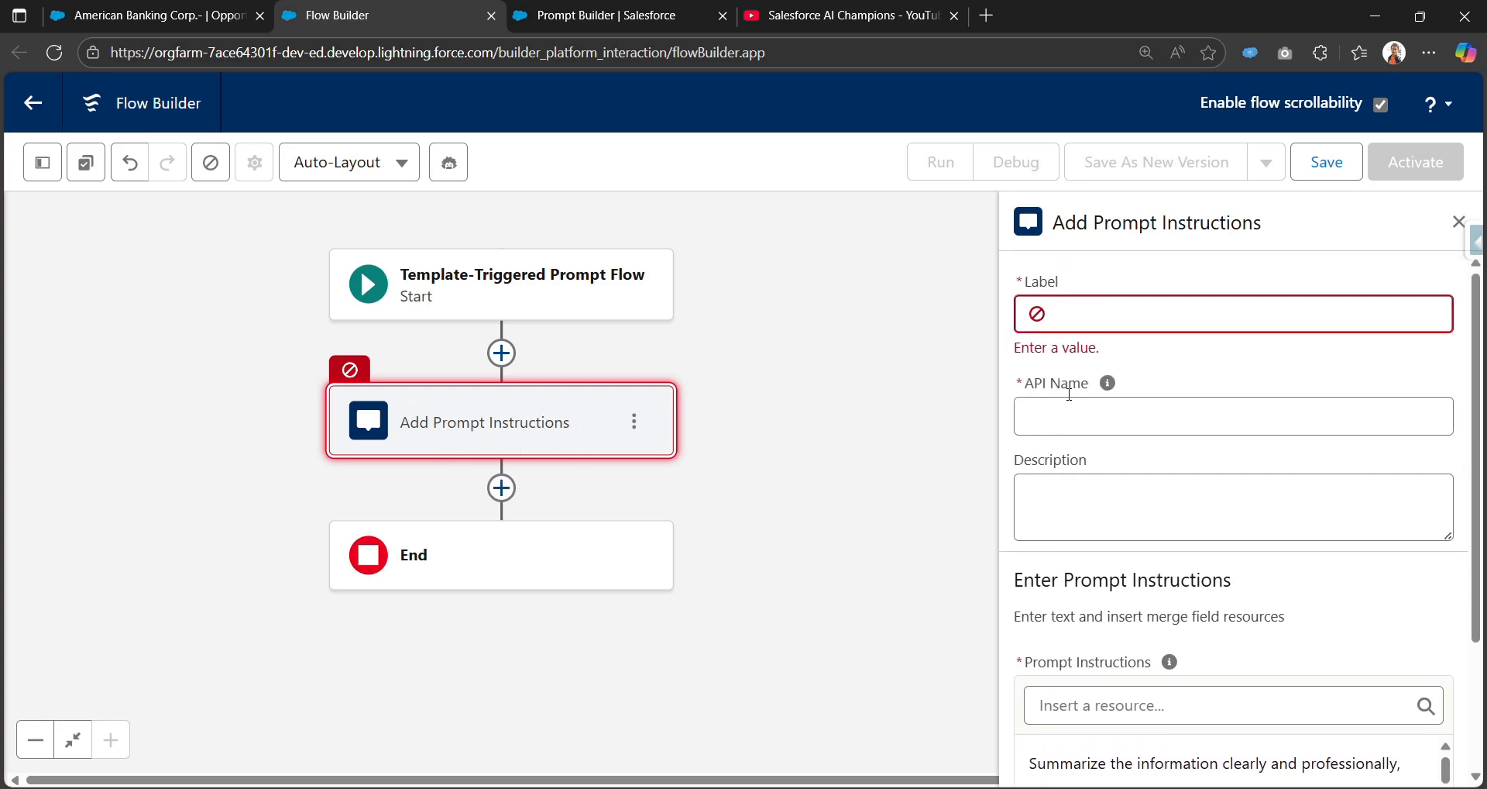
- Label the Add Prompt Instructions element "simple prompt instruction" and accept the matching API name
click(1088, 309)
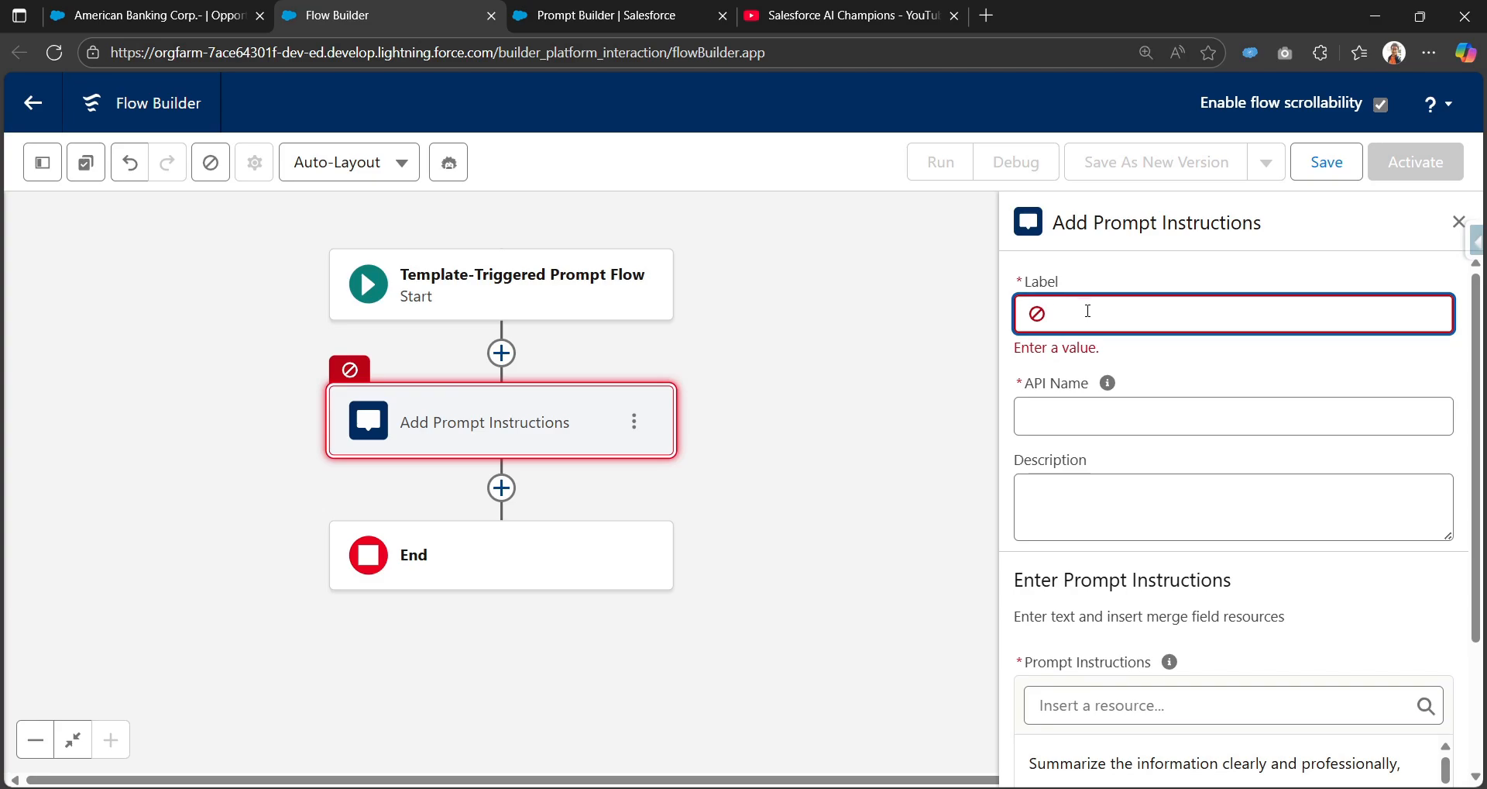
text(simple pro)
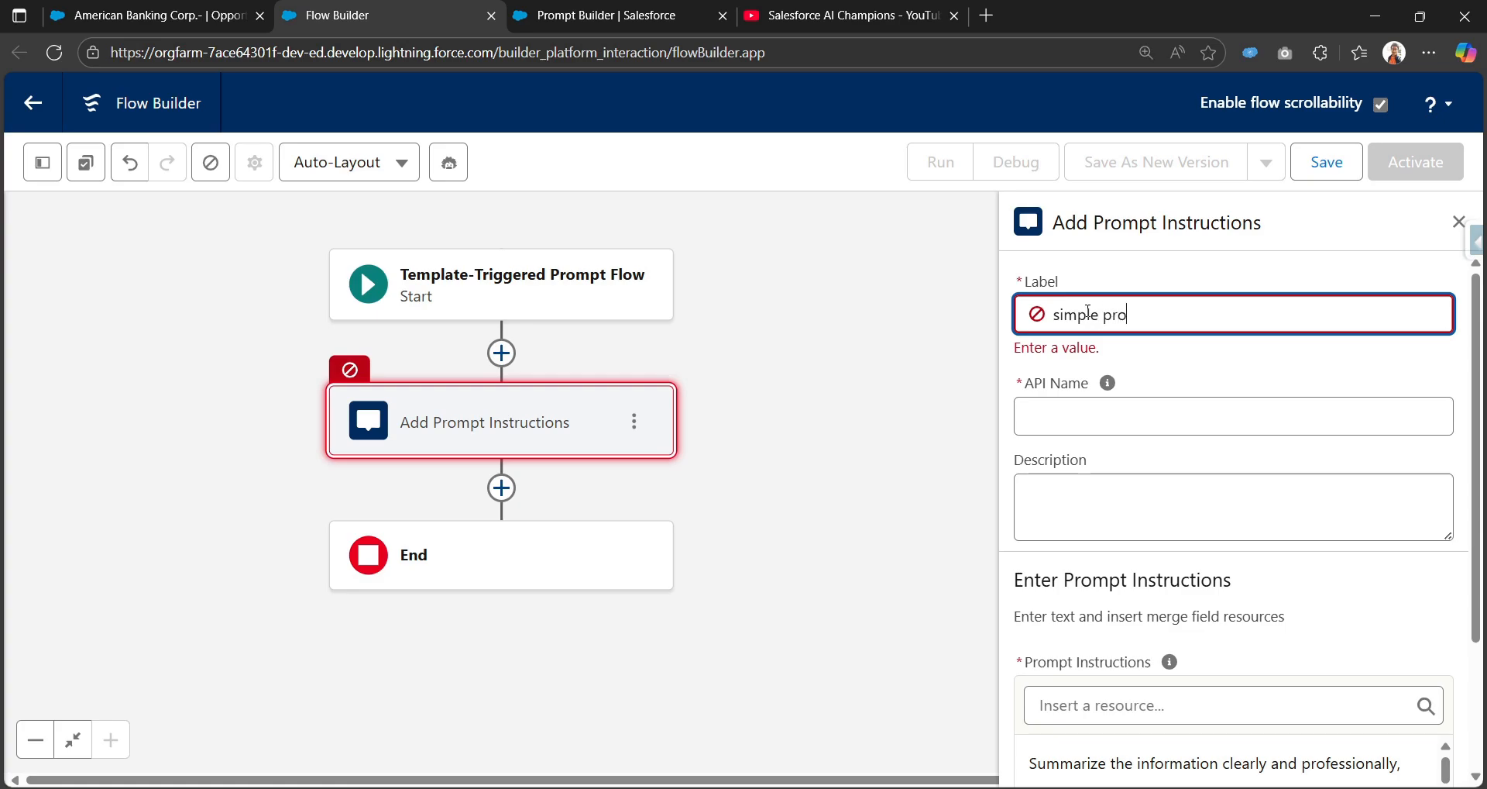
text(mpt instruction)
key(Tab)
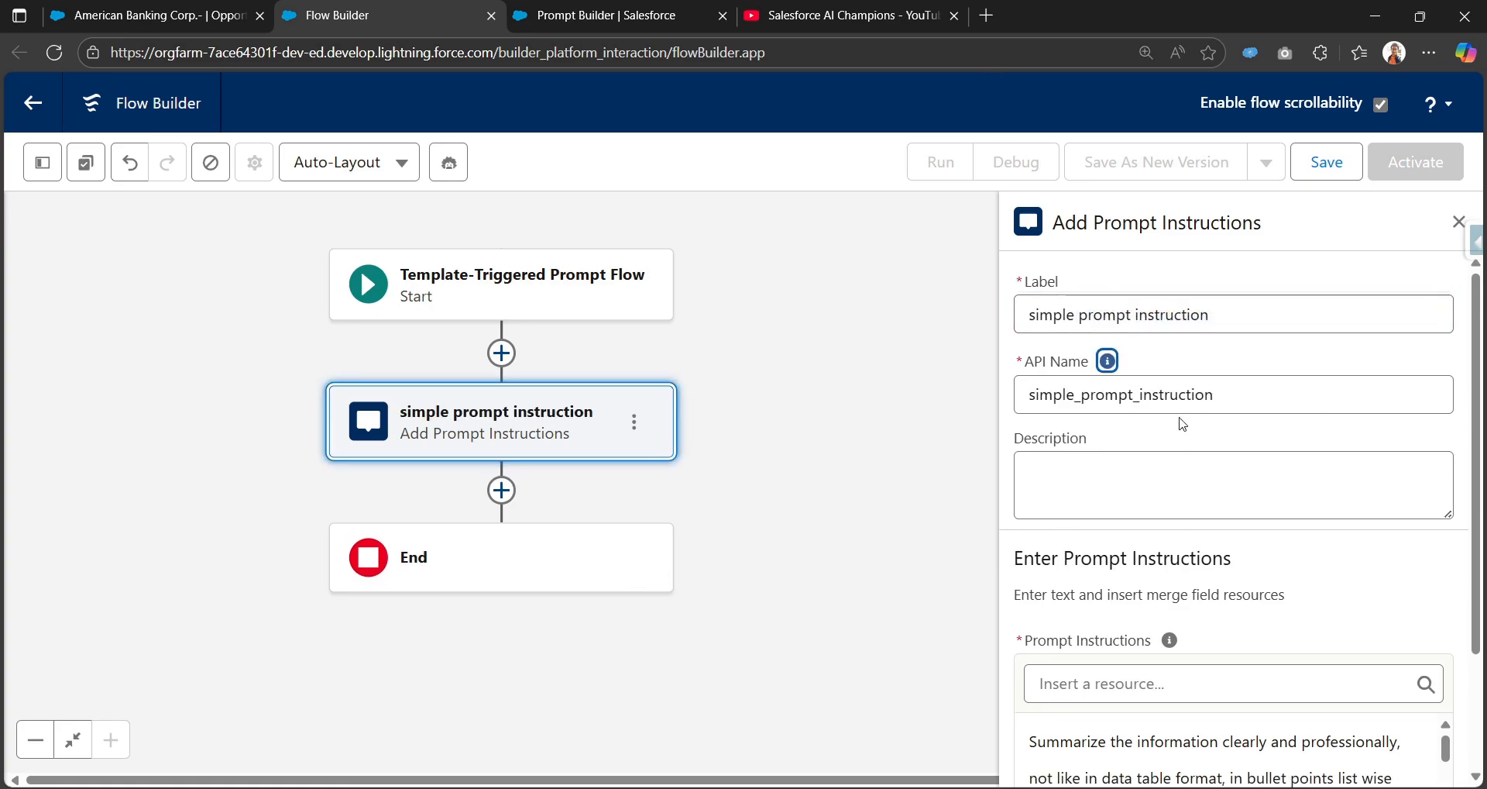
- Save the flow with the label "Template triggered prompt template part 1" and its matching API name
click(1327, 162)
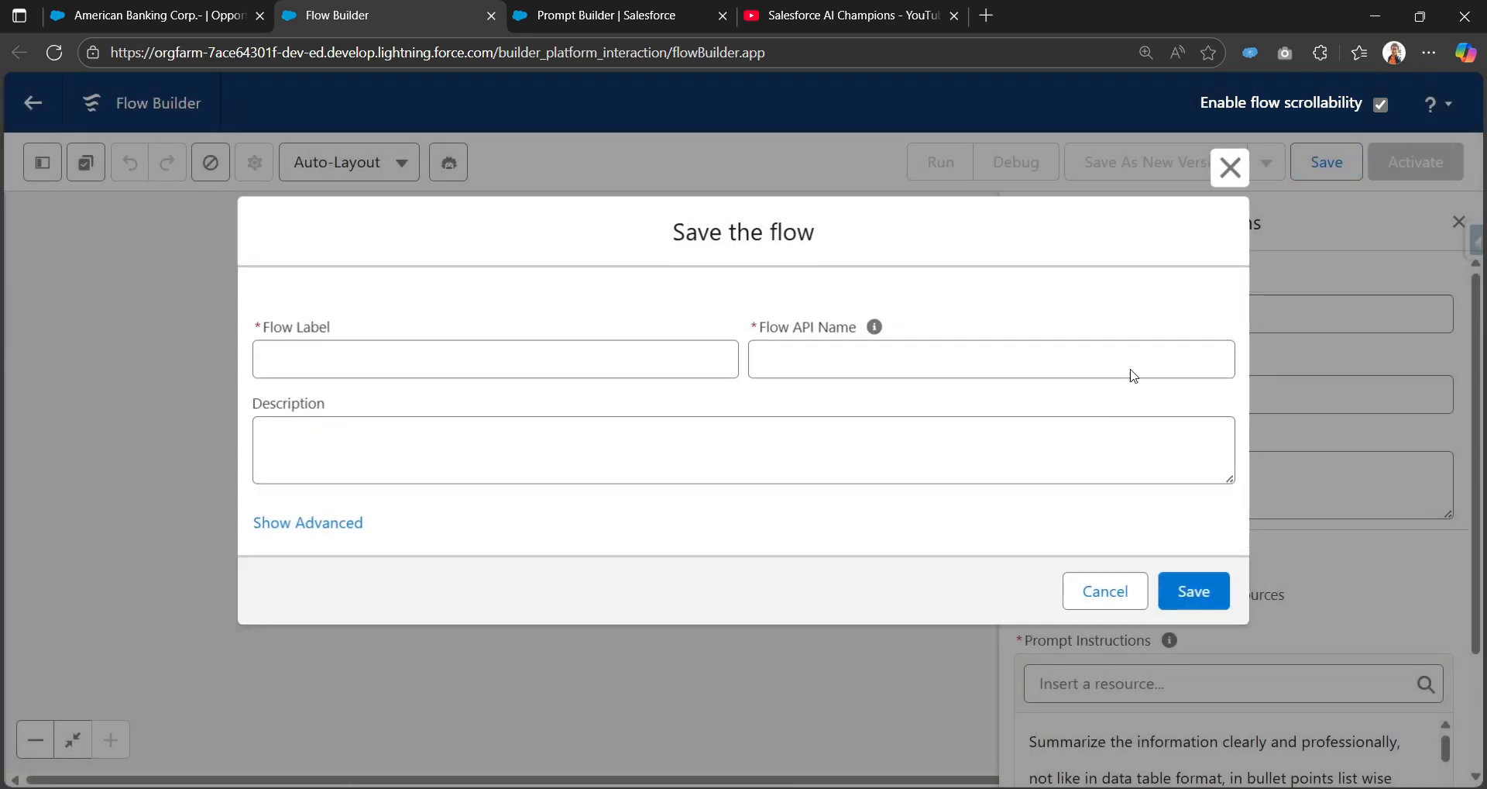
click(588, 371)
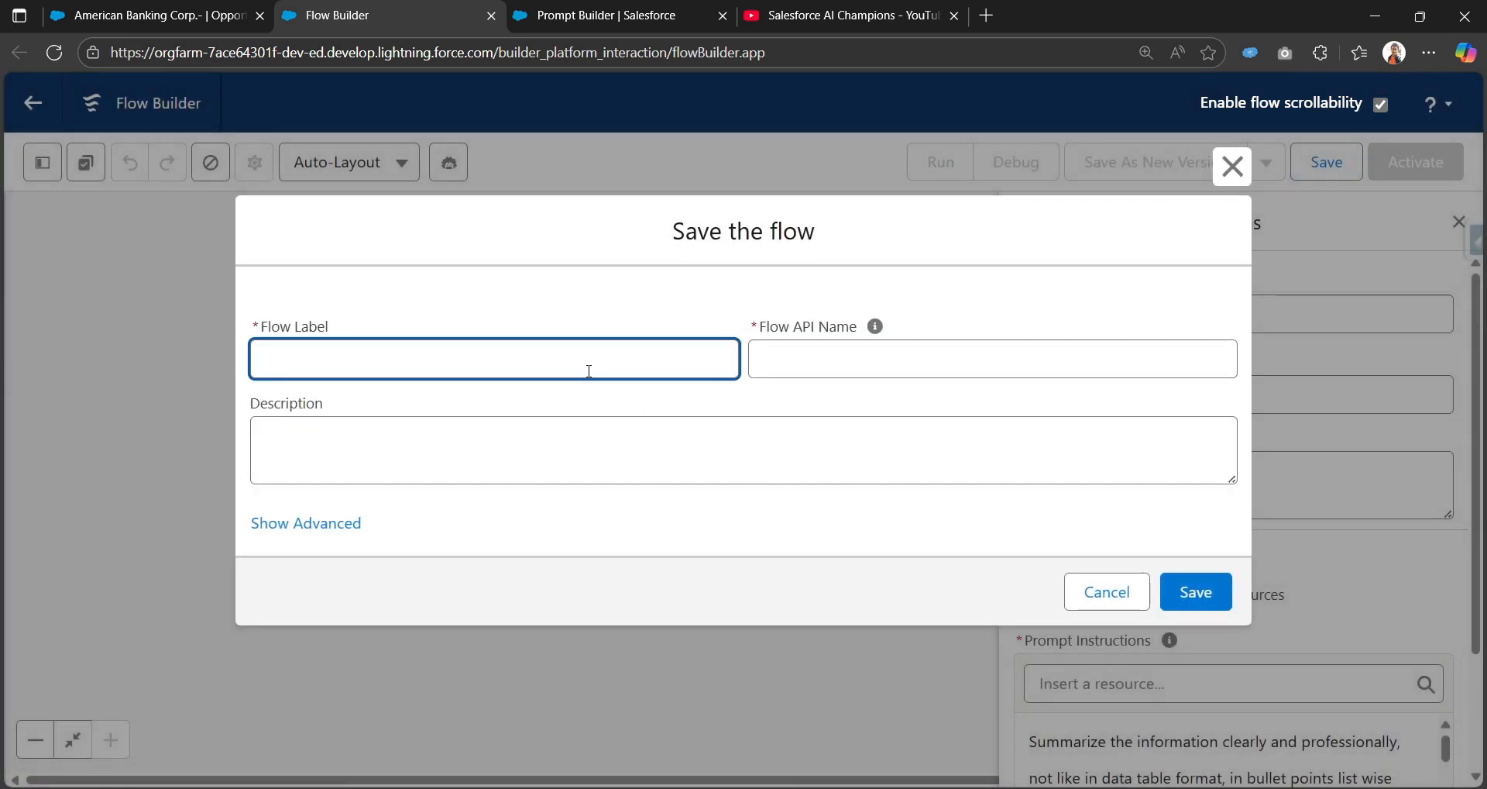
text(Template triggered pr)
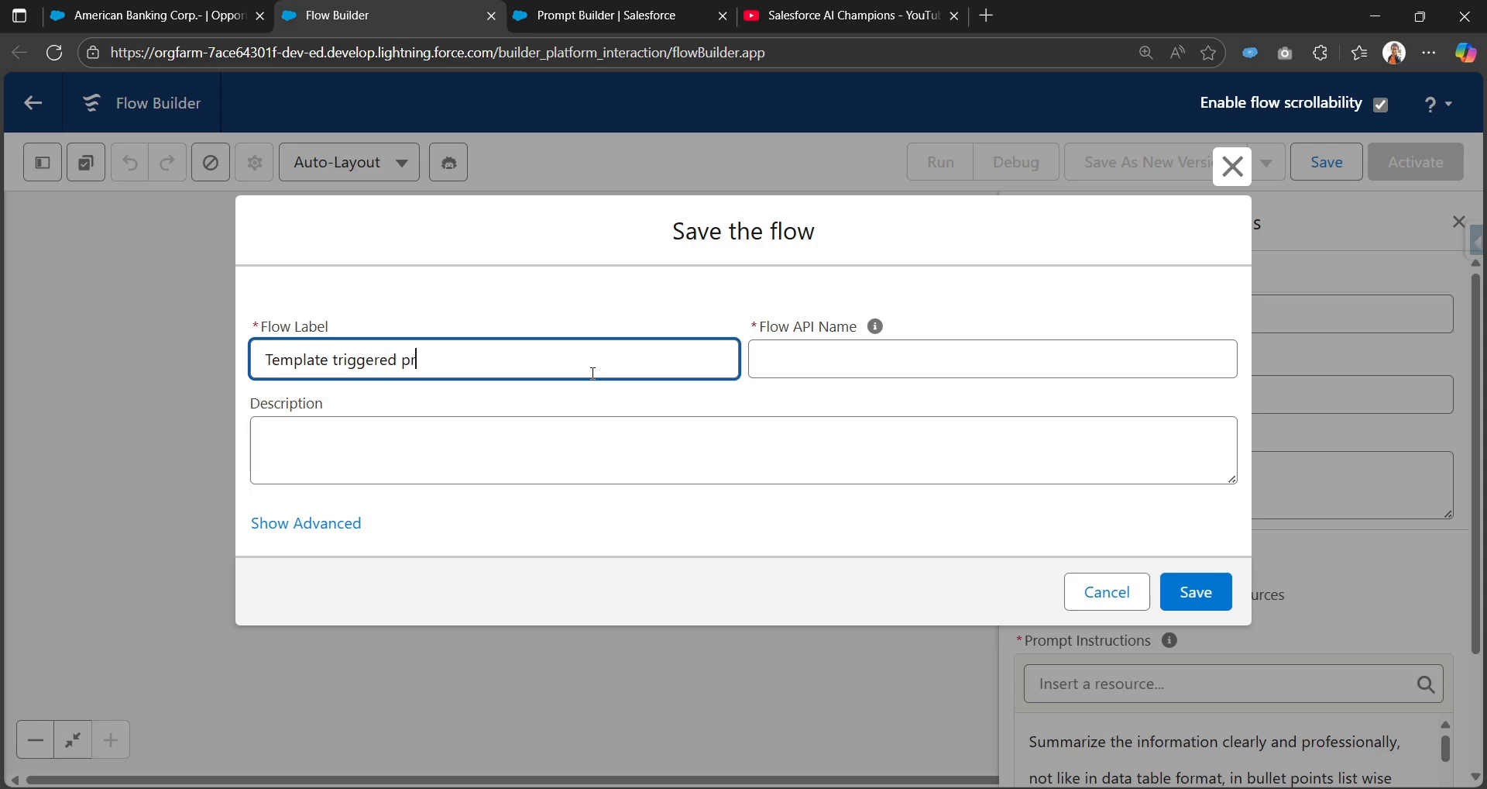
text(ompt template part 1)
key(Tab)
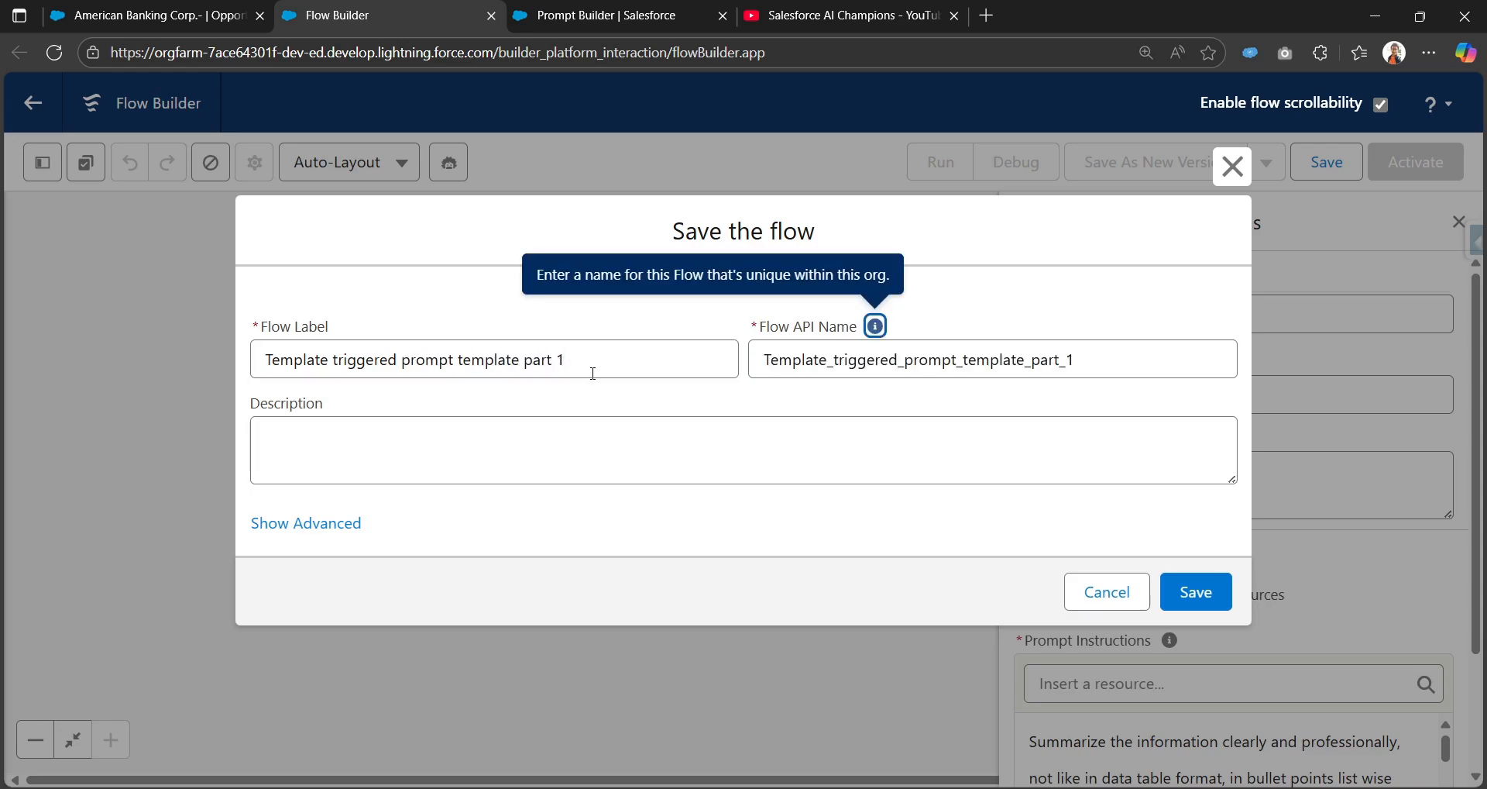
click(1166, 598)
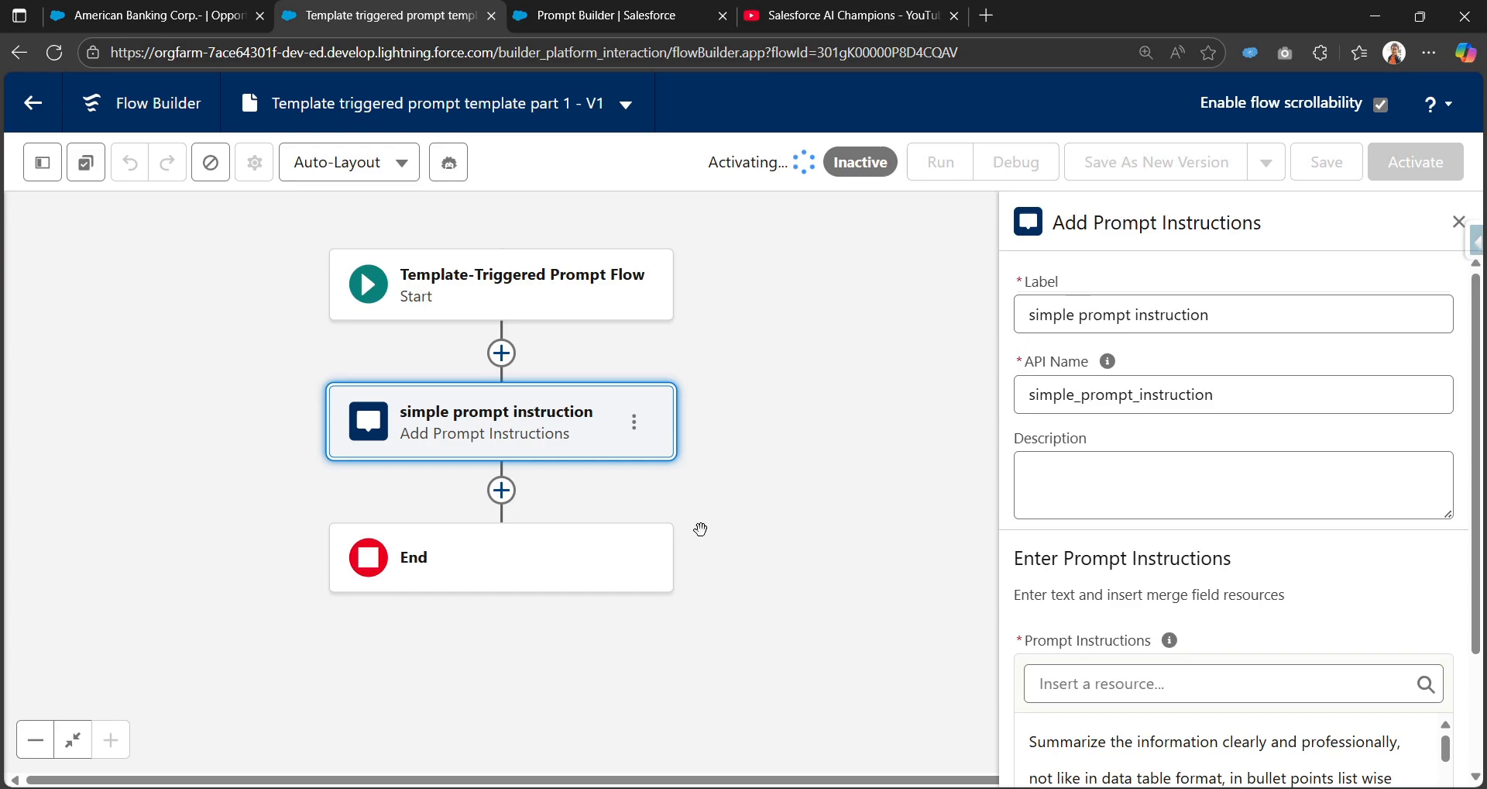
- Switch to Prompt Builder, save Version 3 of the Flex prompt template and reload the page
scroll(1134, 642, down, 2)
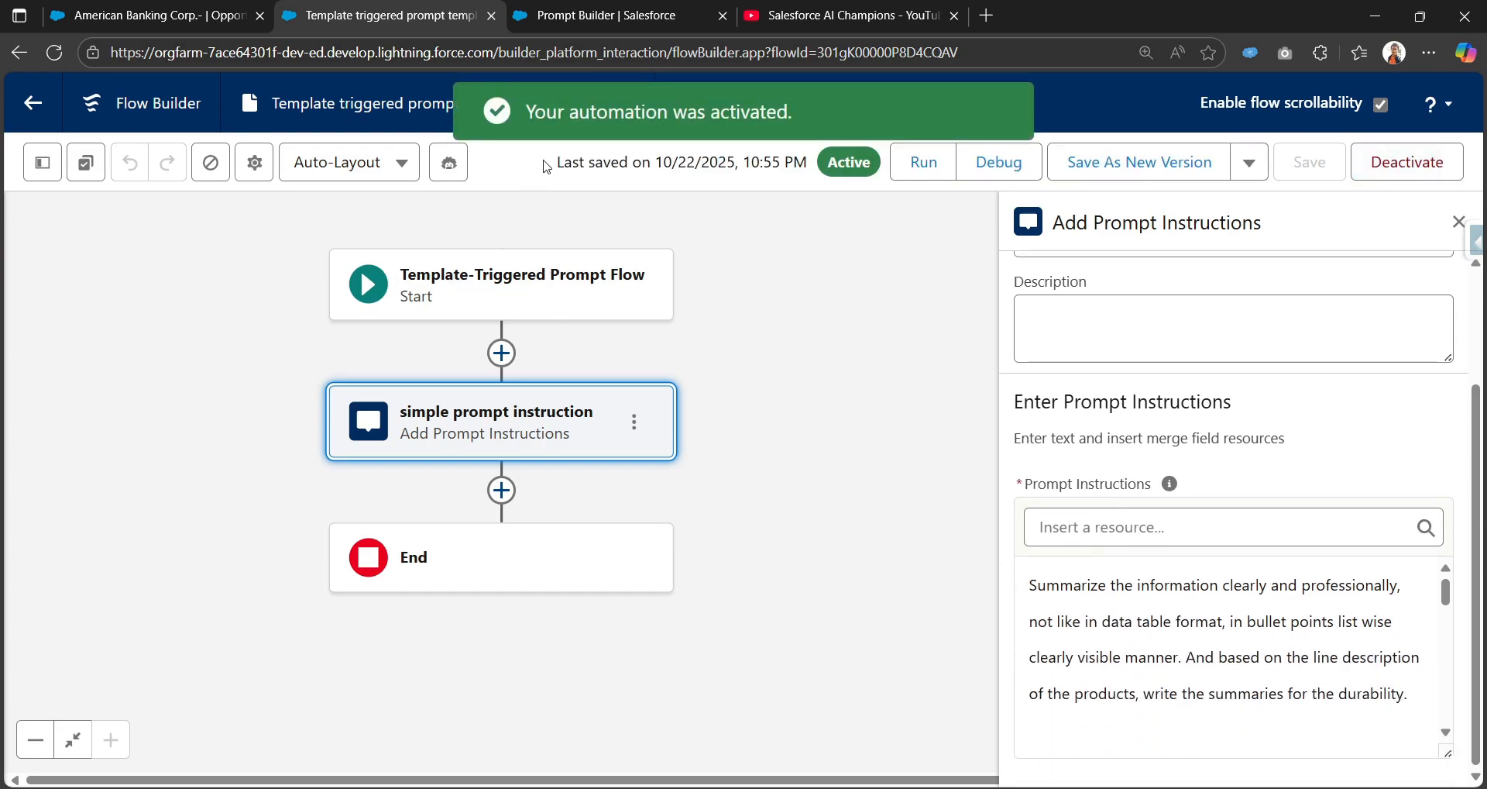
click(604, 14)
click(1016, 292)
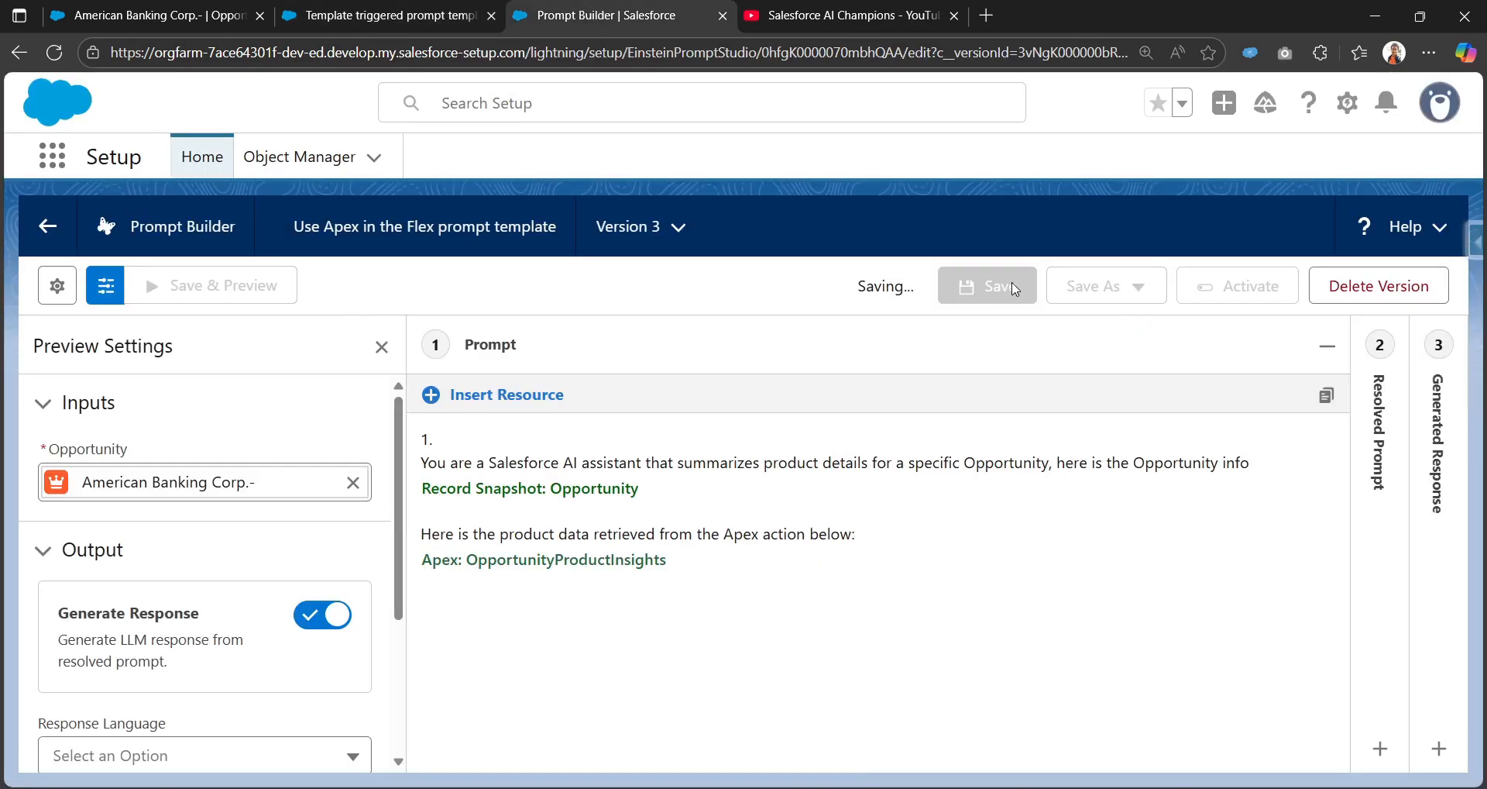
click(66, 53)
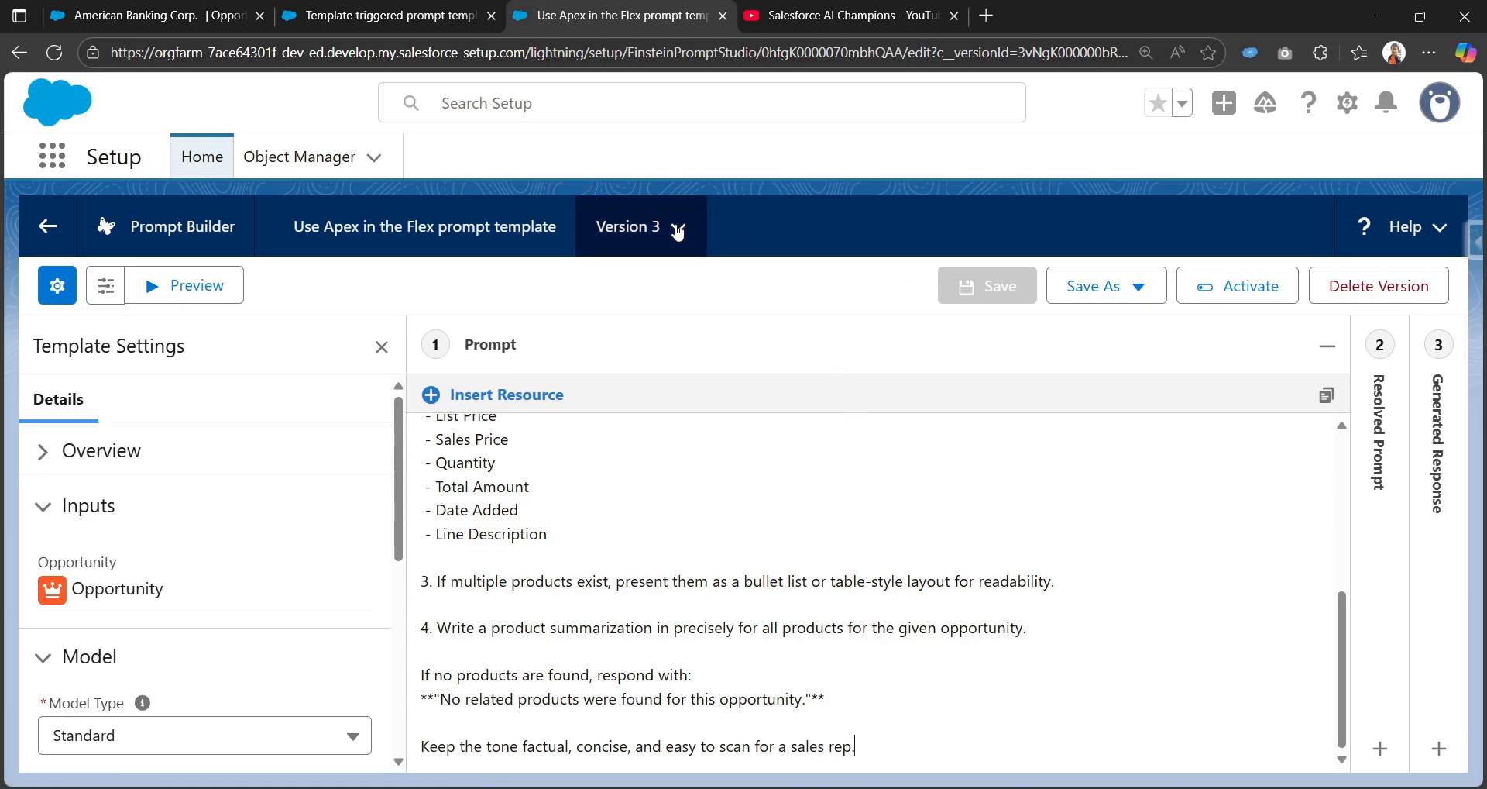
- Delete all summarization instructions below the OpportunityProductInsights Apex resource in the prompt and save Version 3
scroll(870, 716, up, 5)
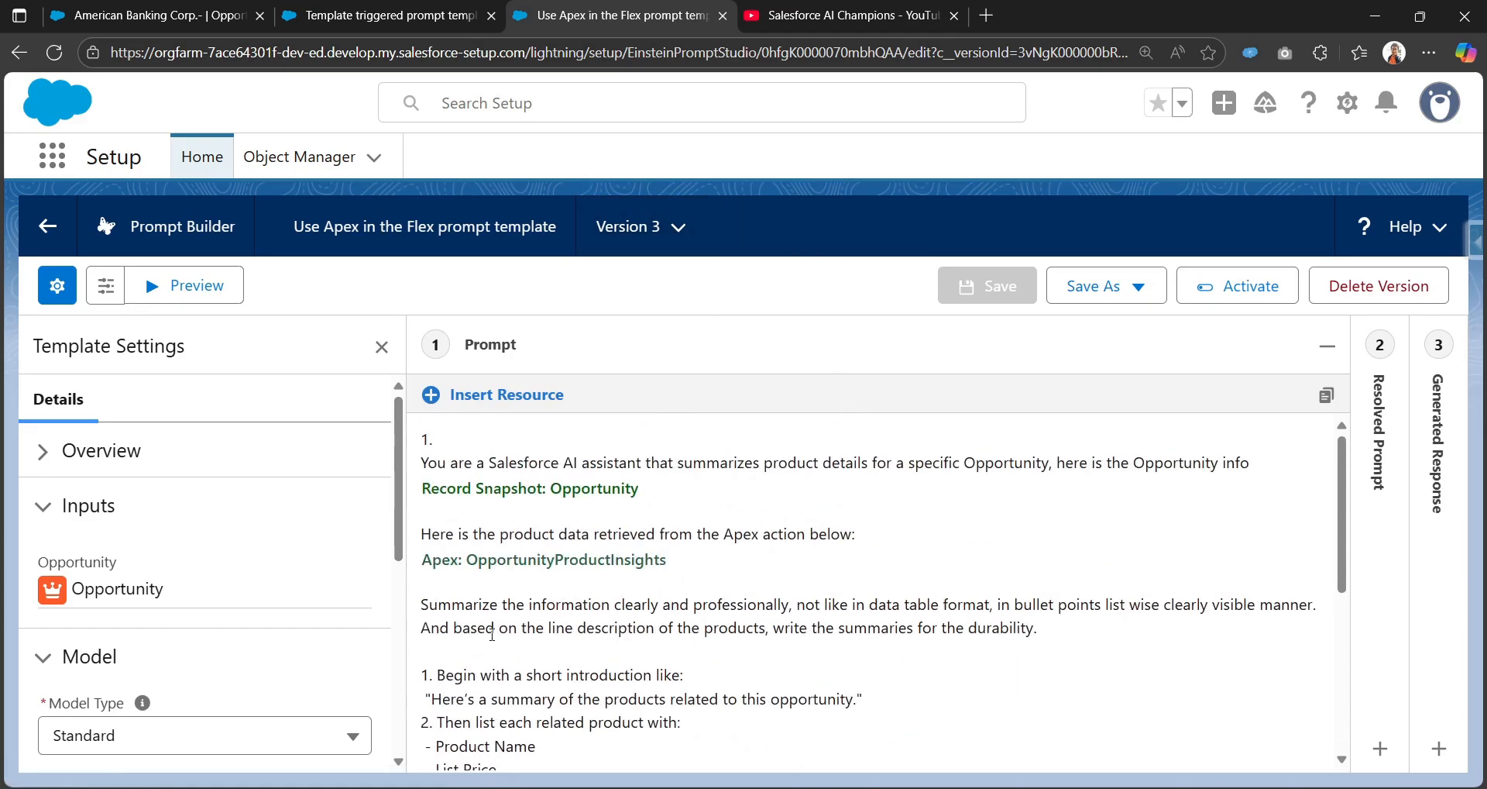
click(422, 606)
key(ctrl+shift+End)
key(BackSpace)
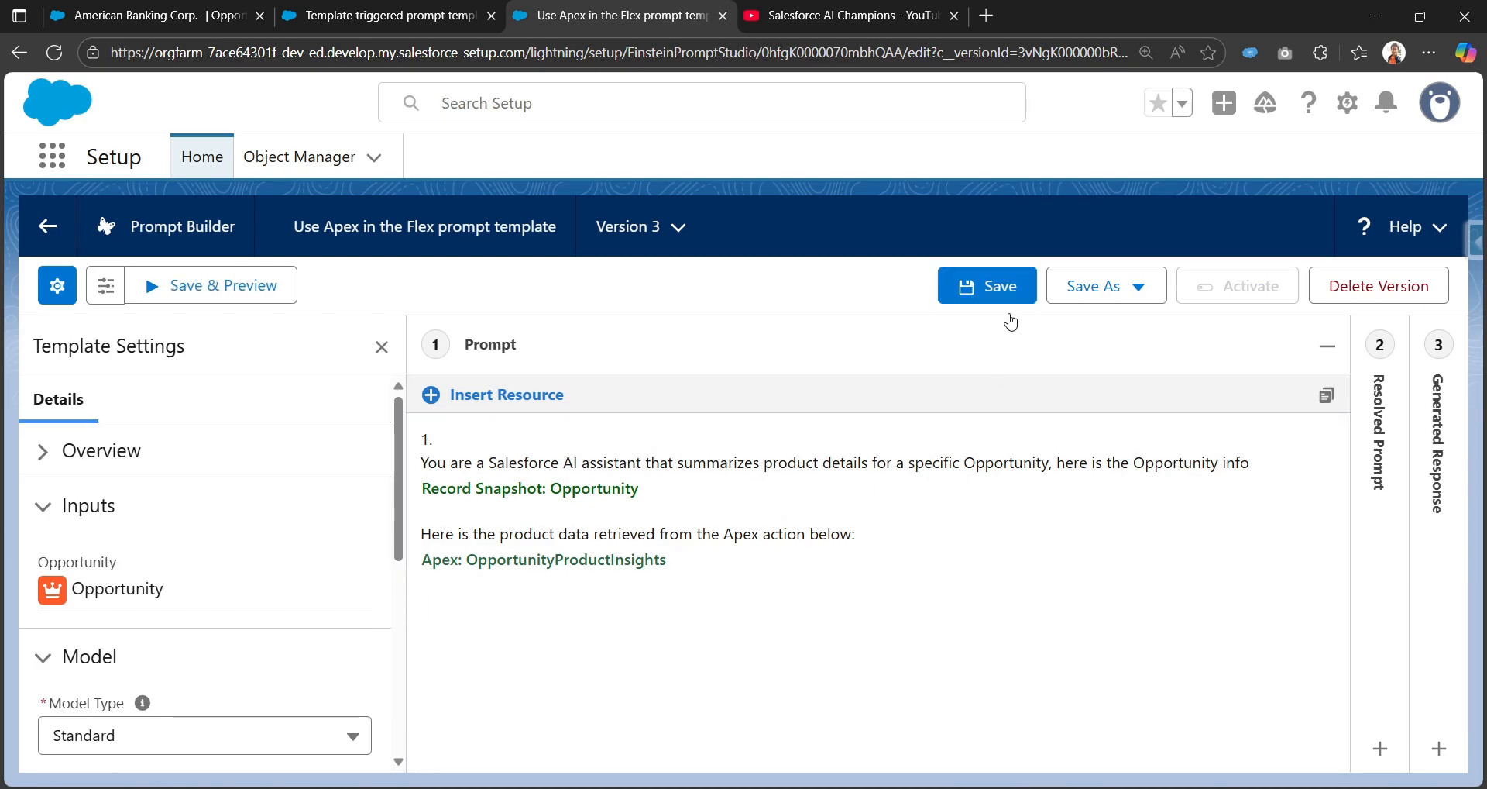
click(1019, 291)
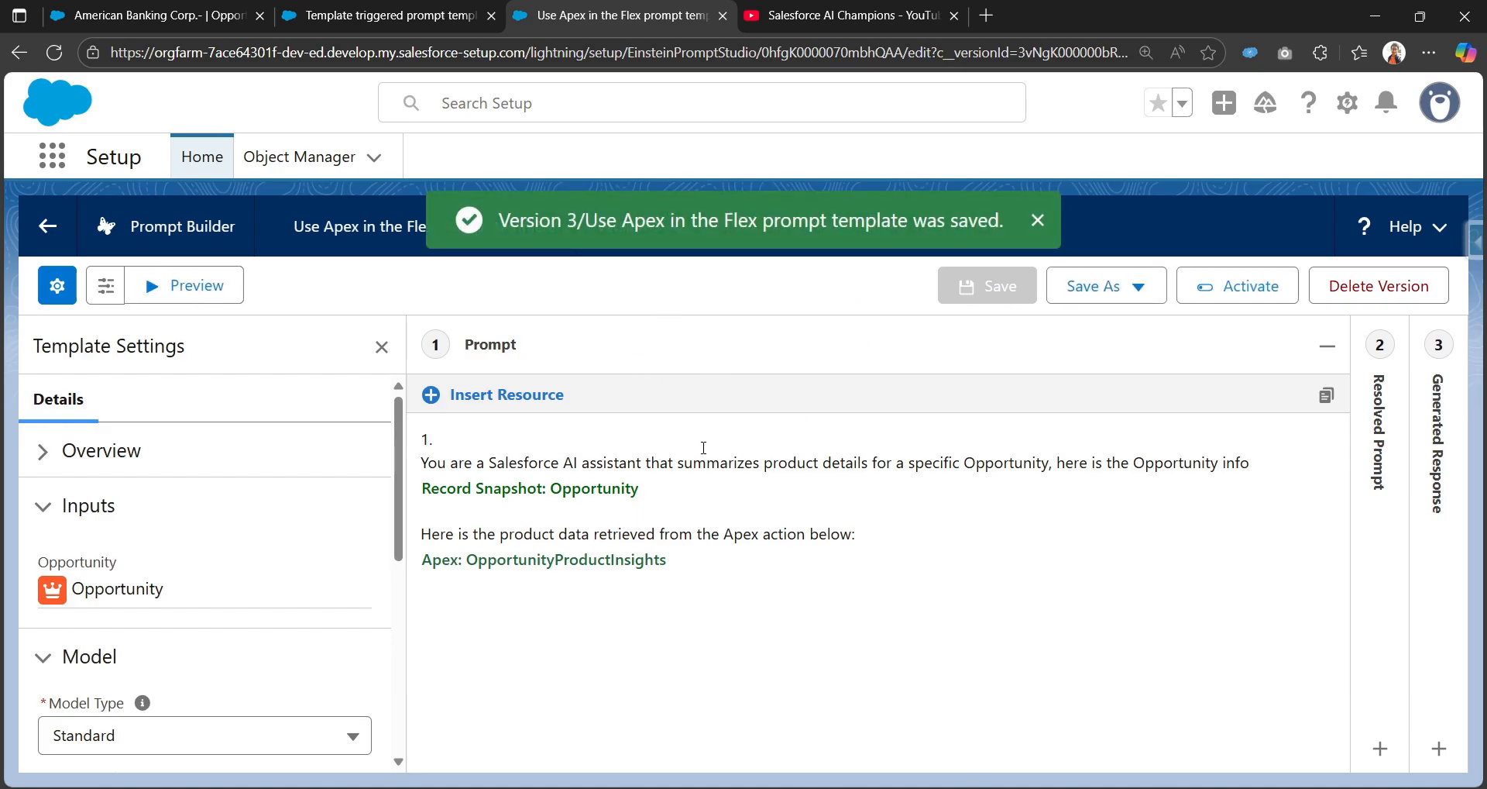
- Insert the flow "Template triggered prompt template part 1" as a resource below the Apex resource in the prompt and save the version
click(391, 28)
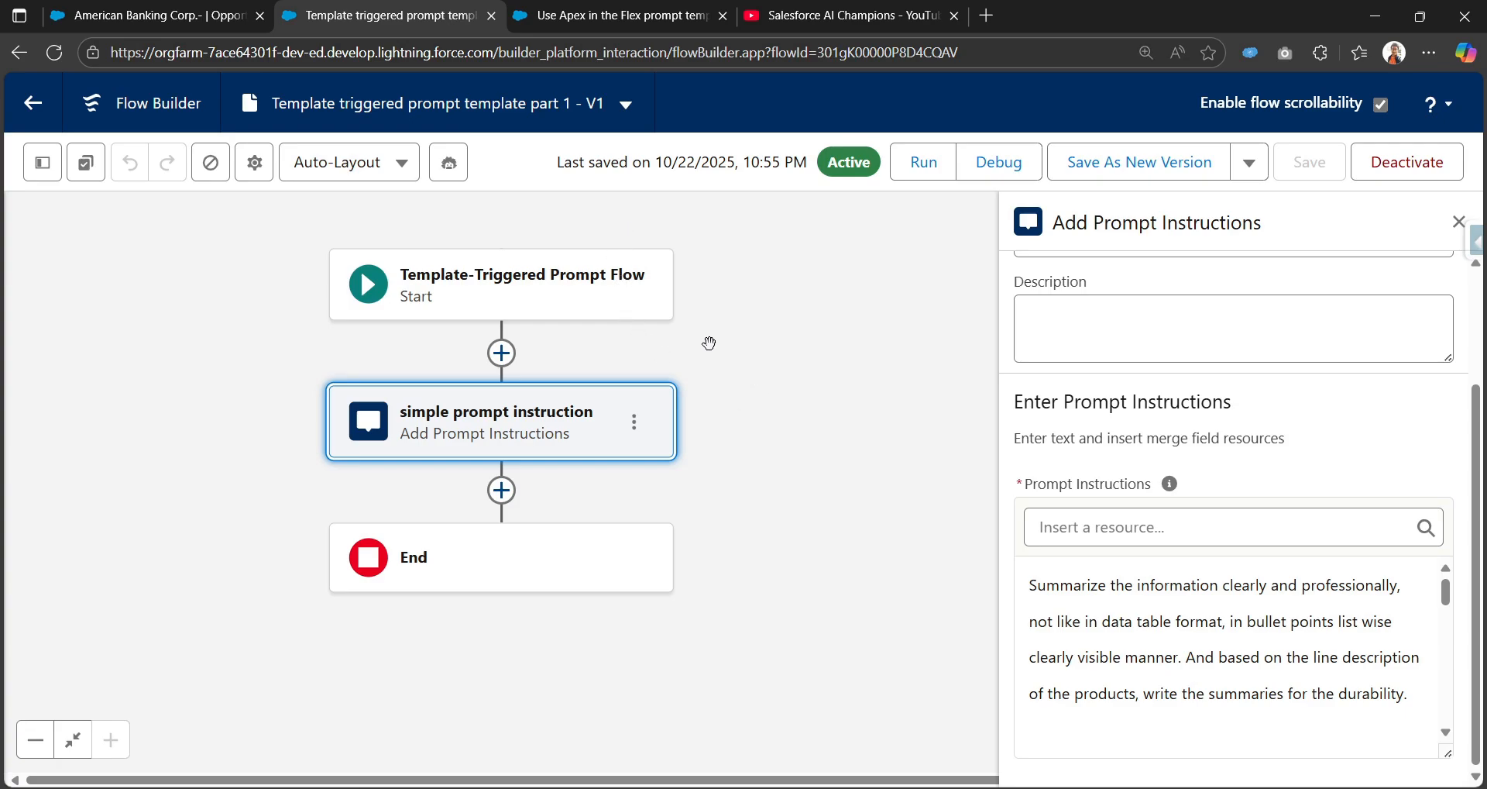
click(604, 11)
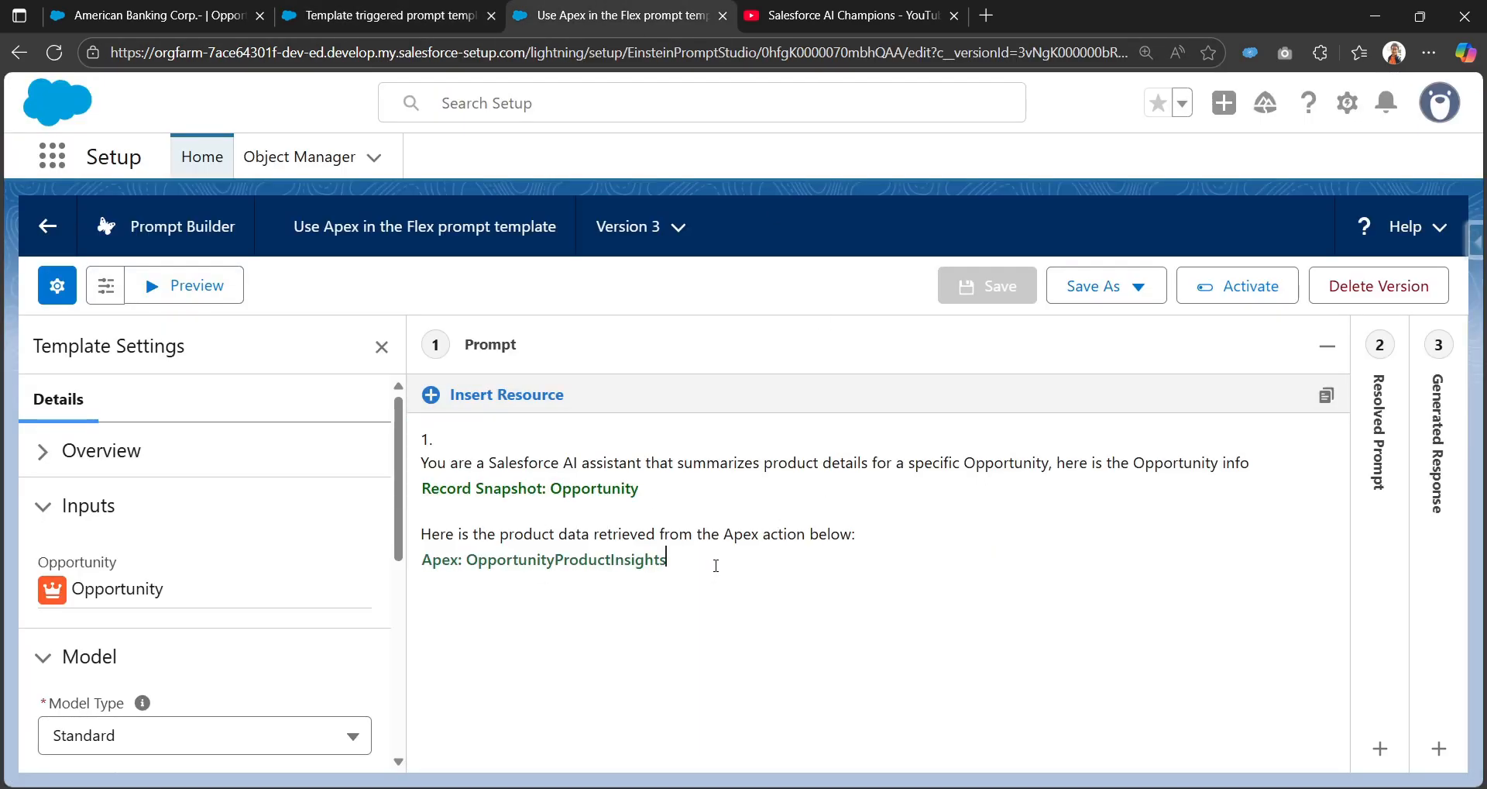
key(Return)
key(Return)
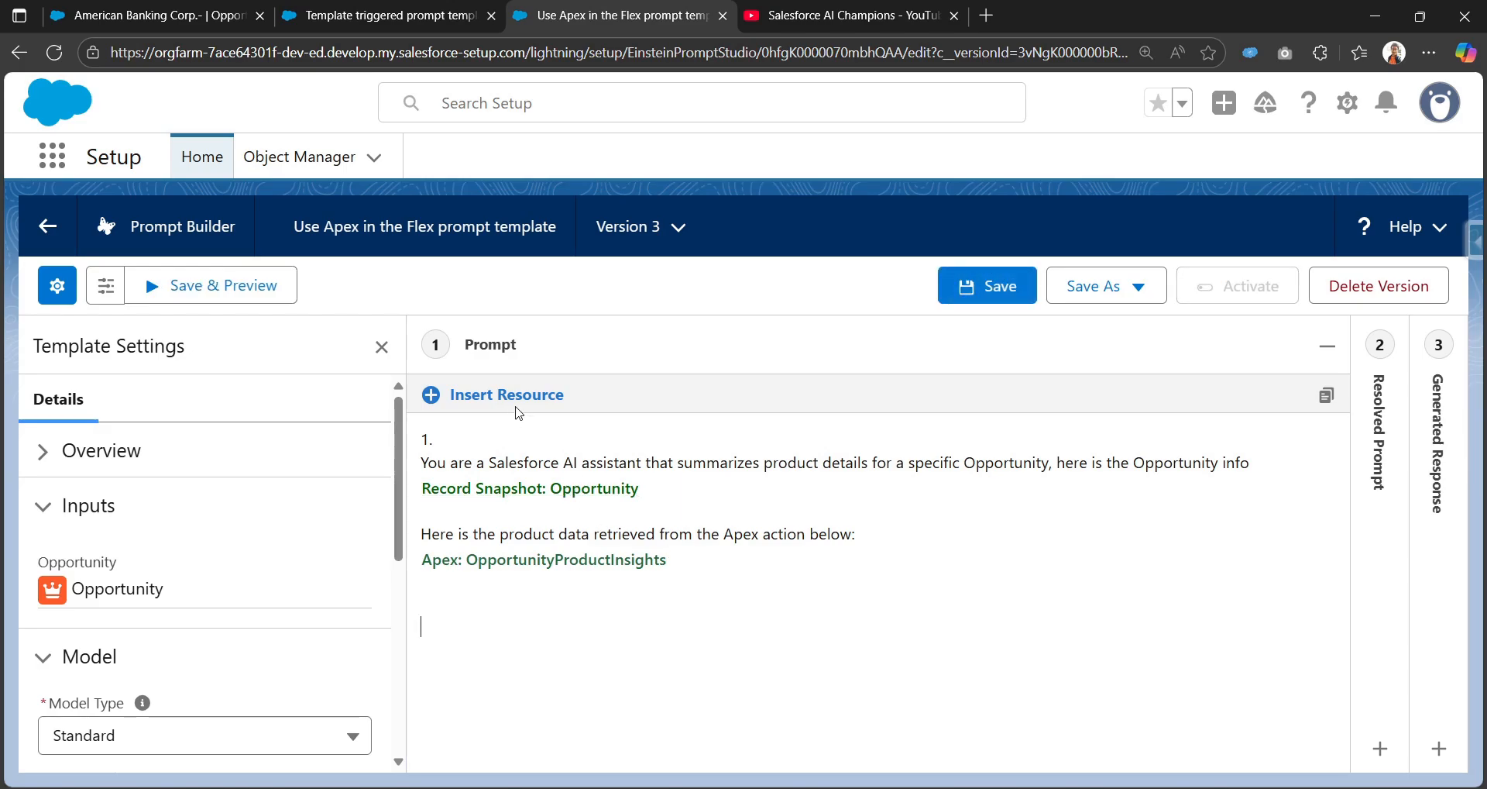
click(515, 401)
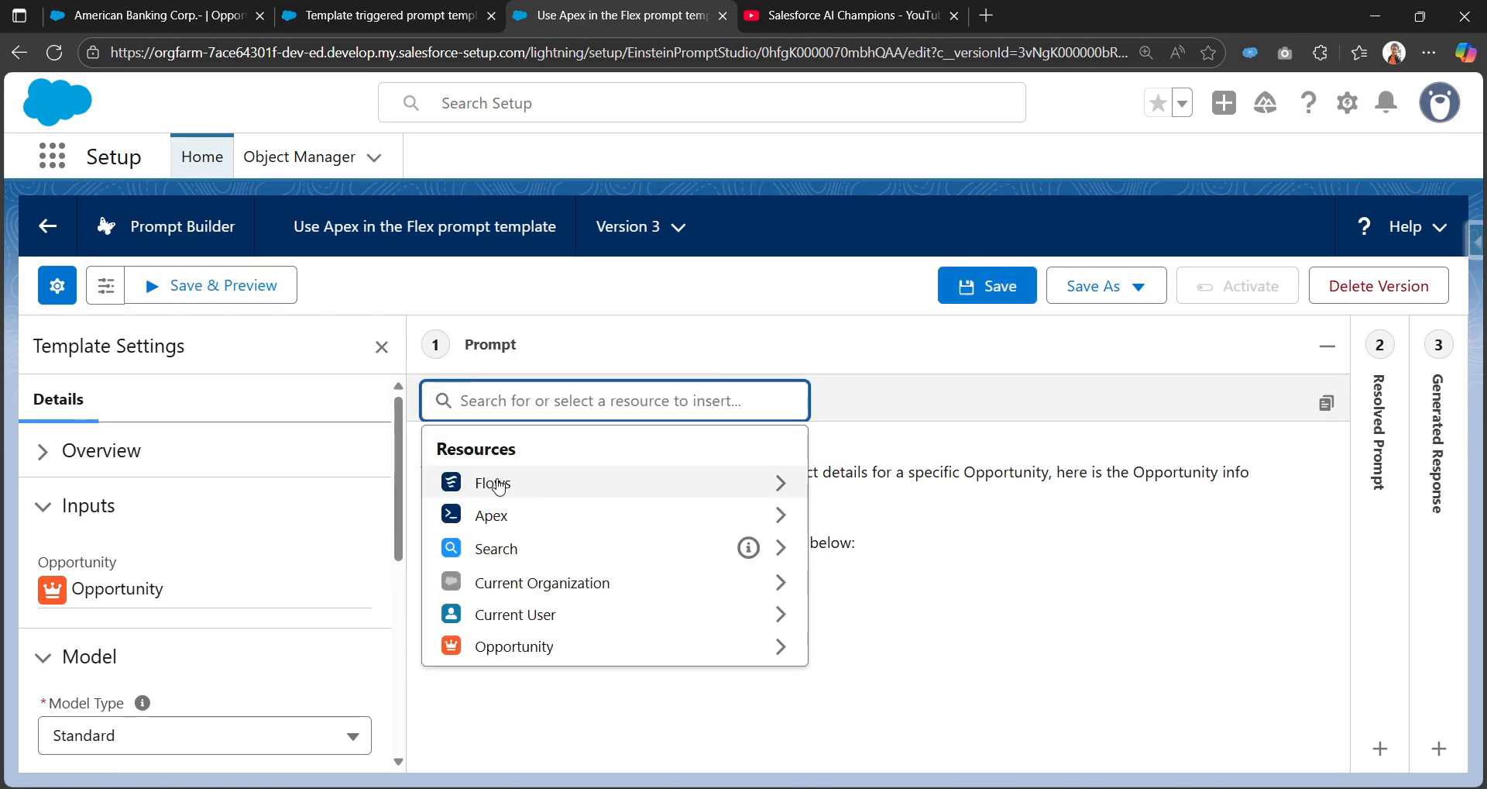
click(498, 483)
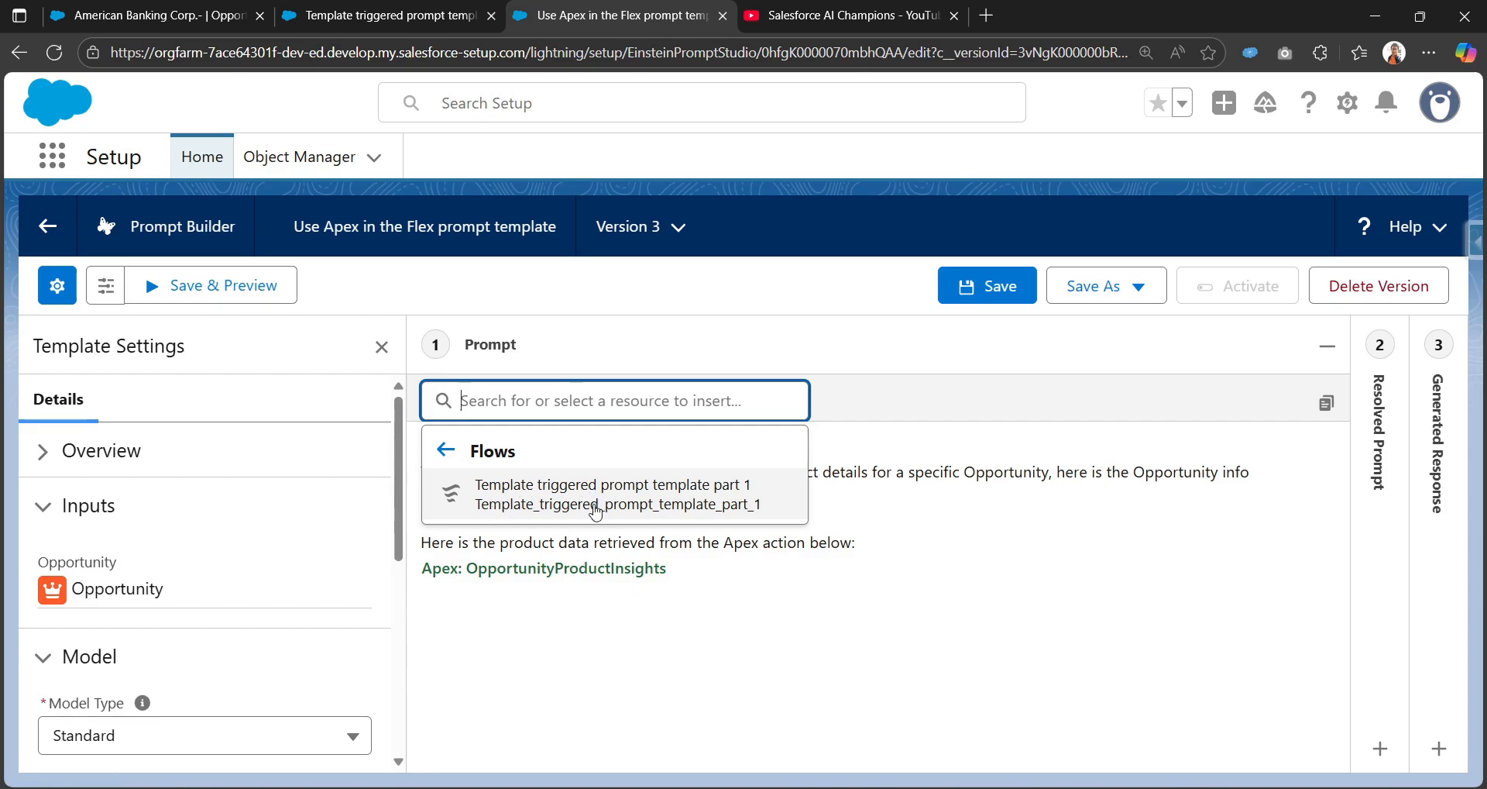
click(595, 511)
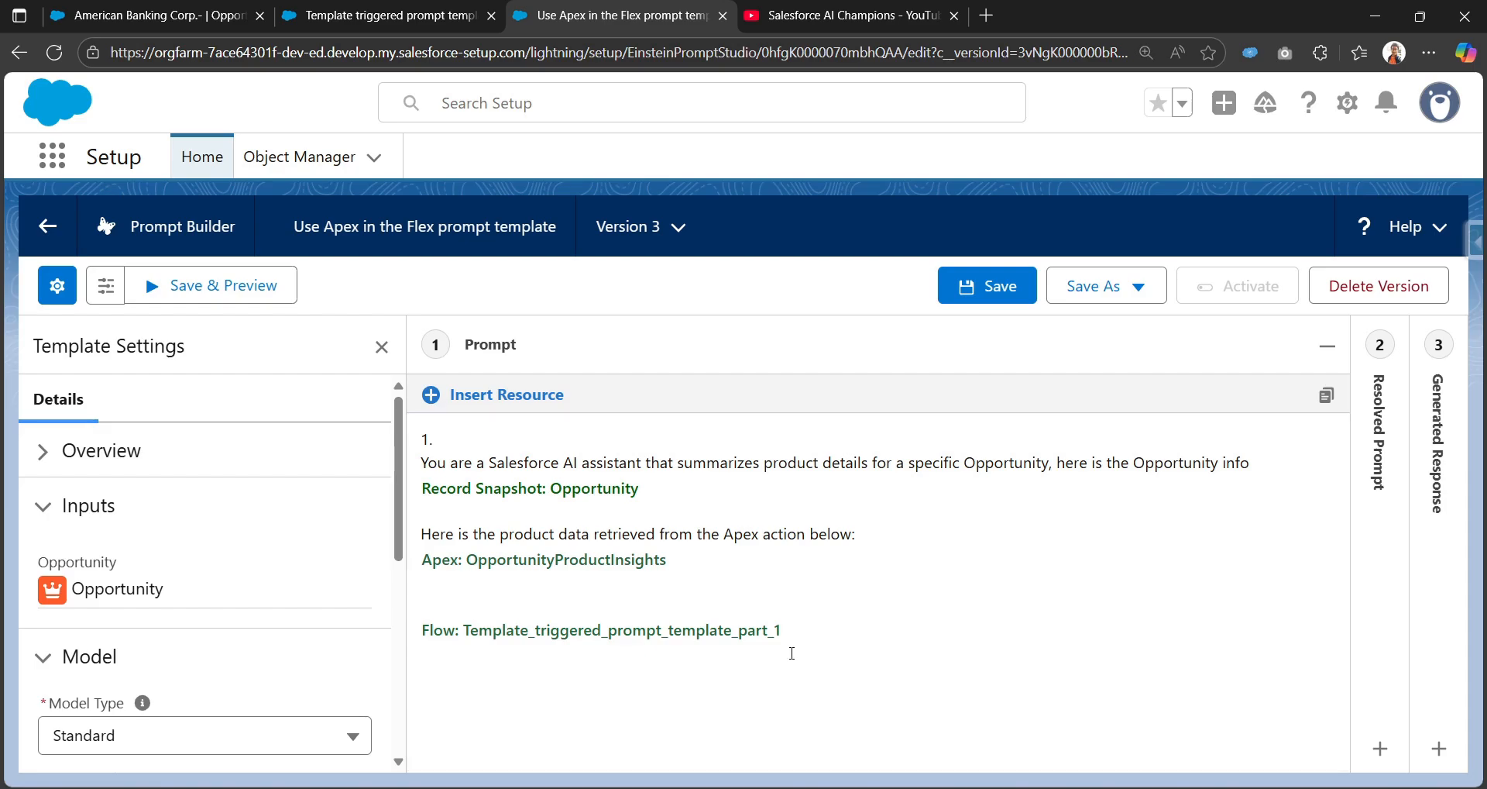
click(652, 589)
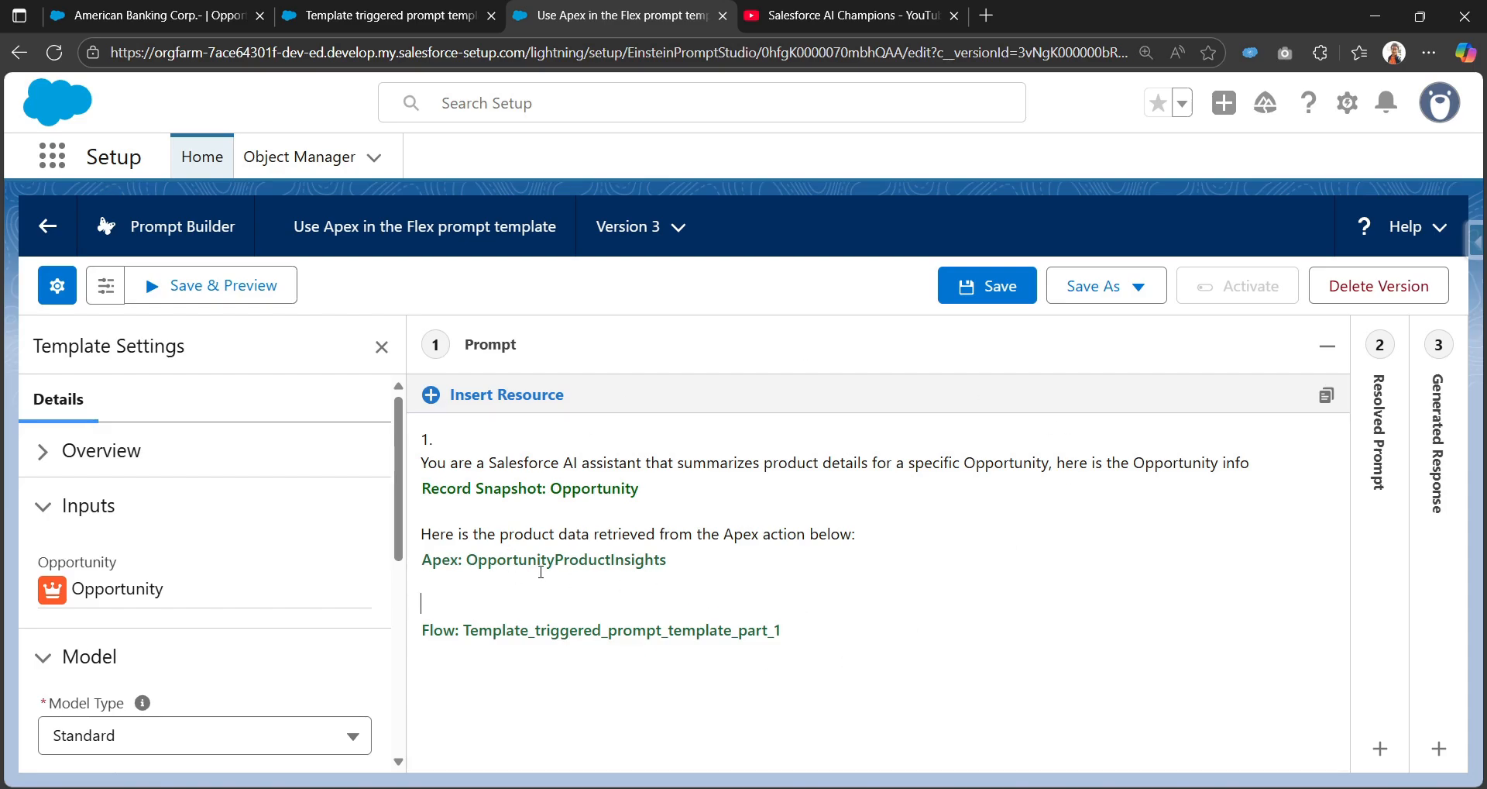
click(968, 295)
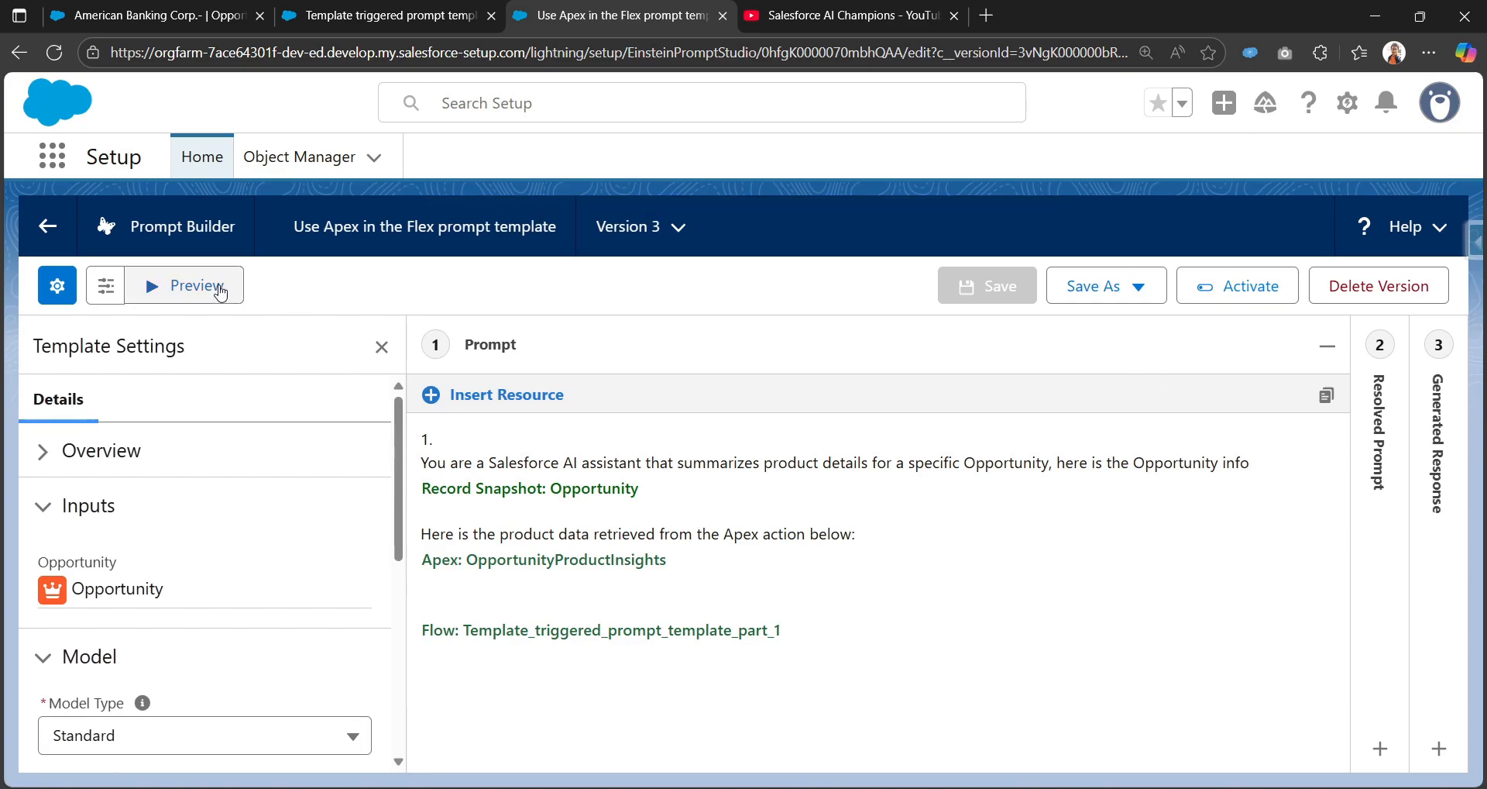
- Select the opportunity "American Banking Corp.-" as the preview input and run the prompt preview
click(220, 292)
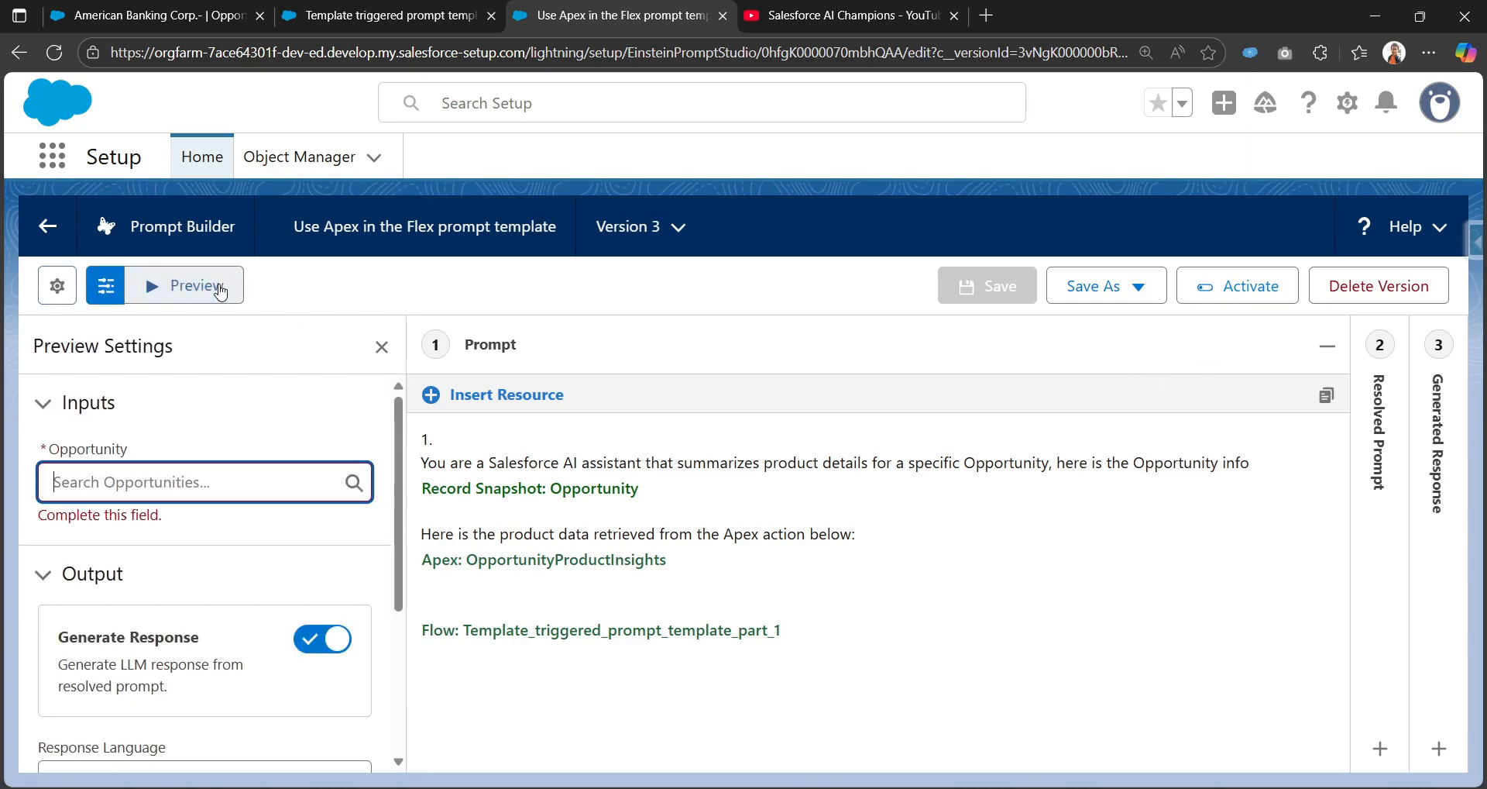
click(145, 6)
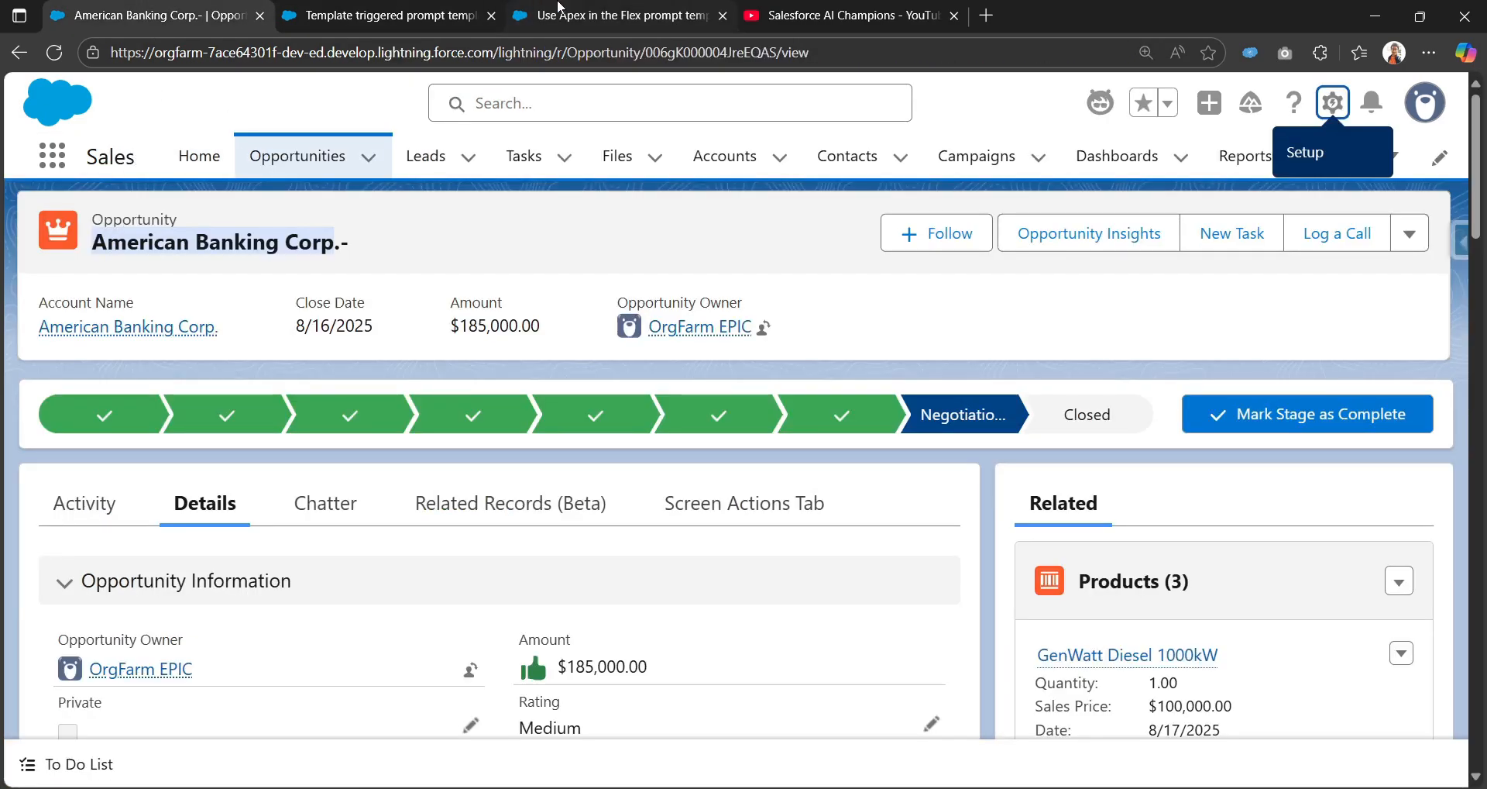
click(535, 15)
text(American Banking Corp)
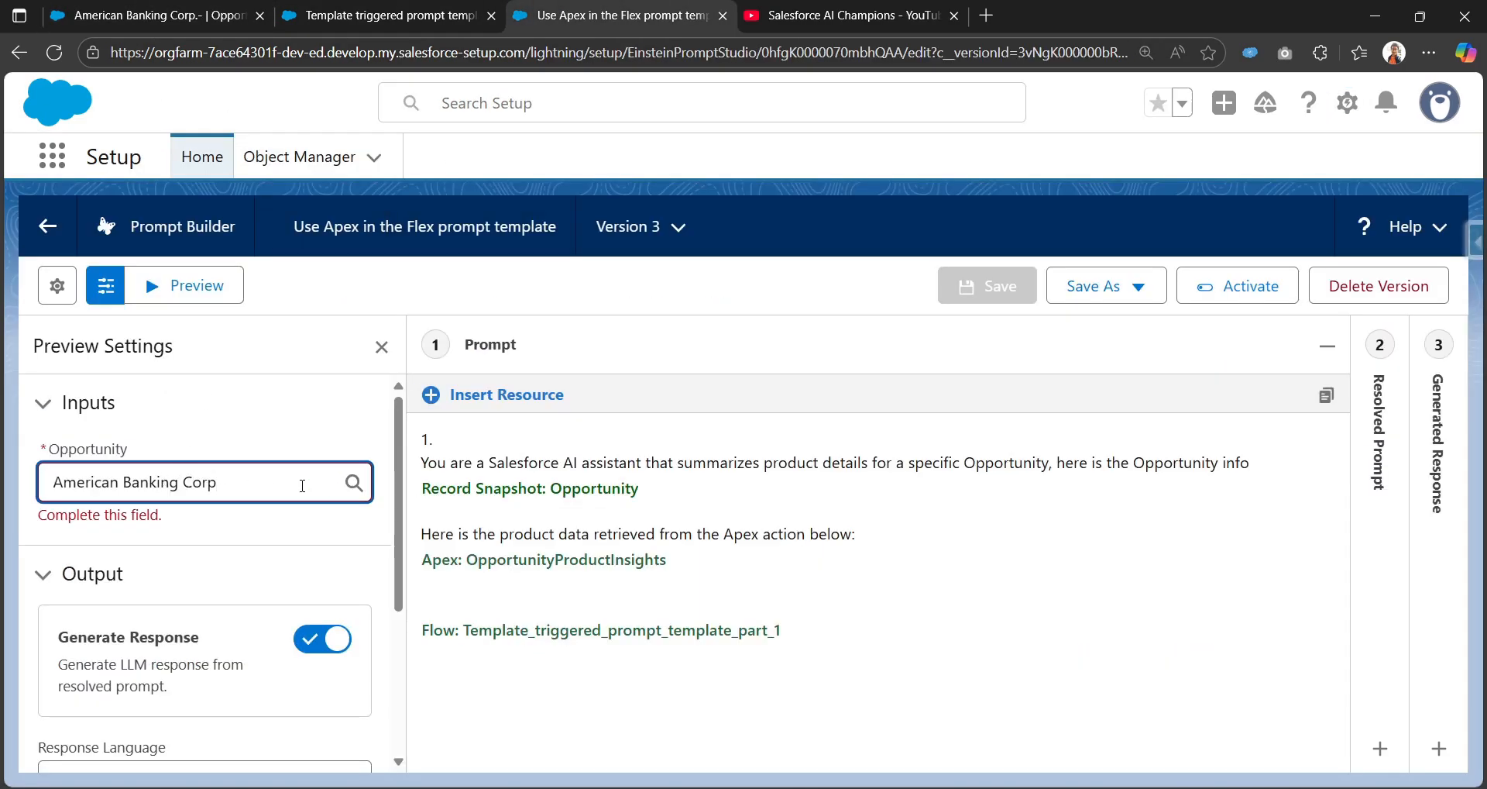
click(258, 484)
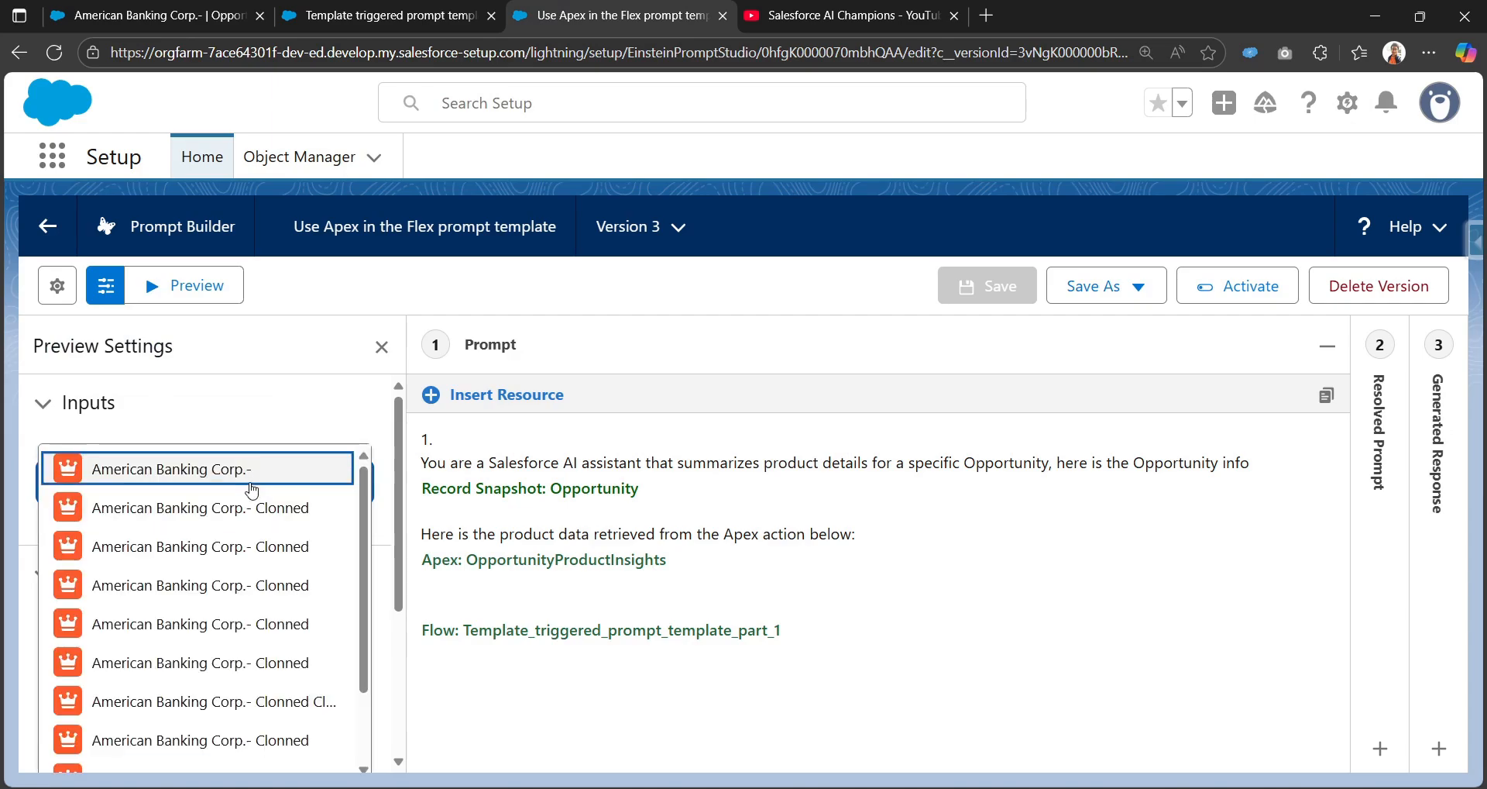
click(252, 473)
click(321, 402)
click(89, 411)
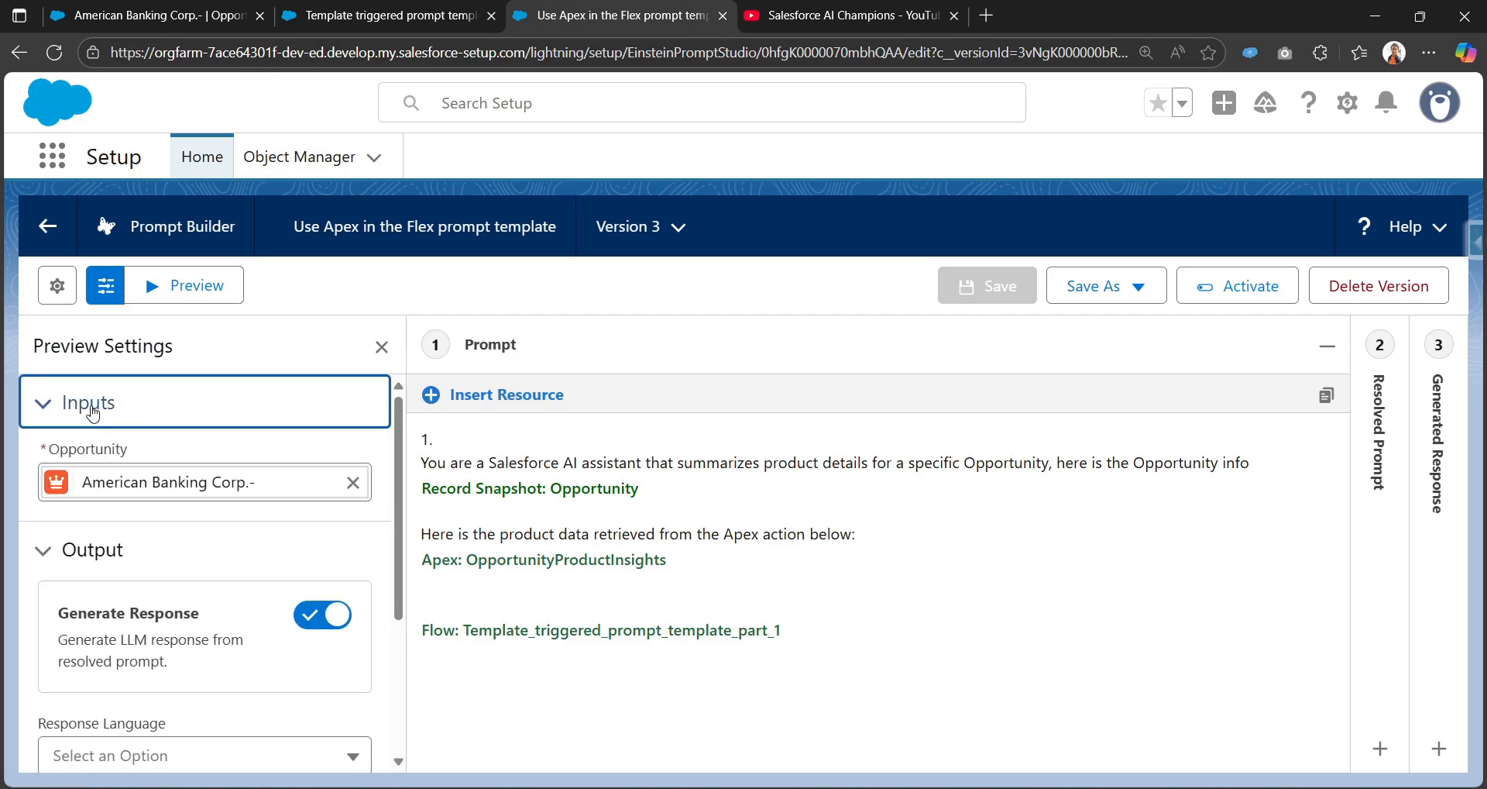
click(215, 294)
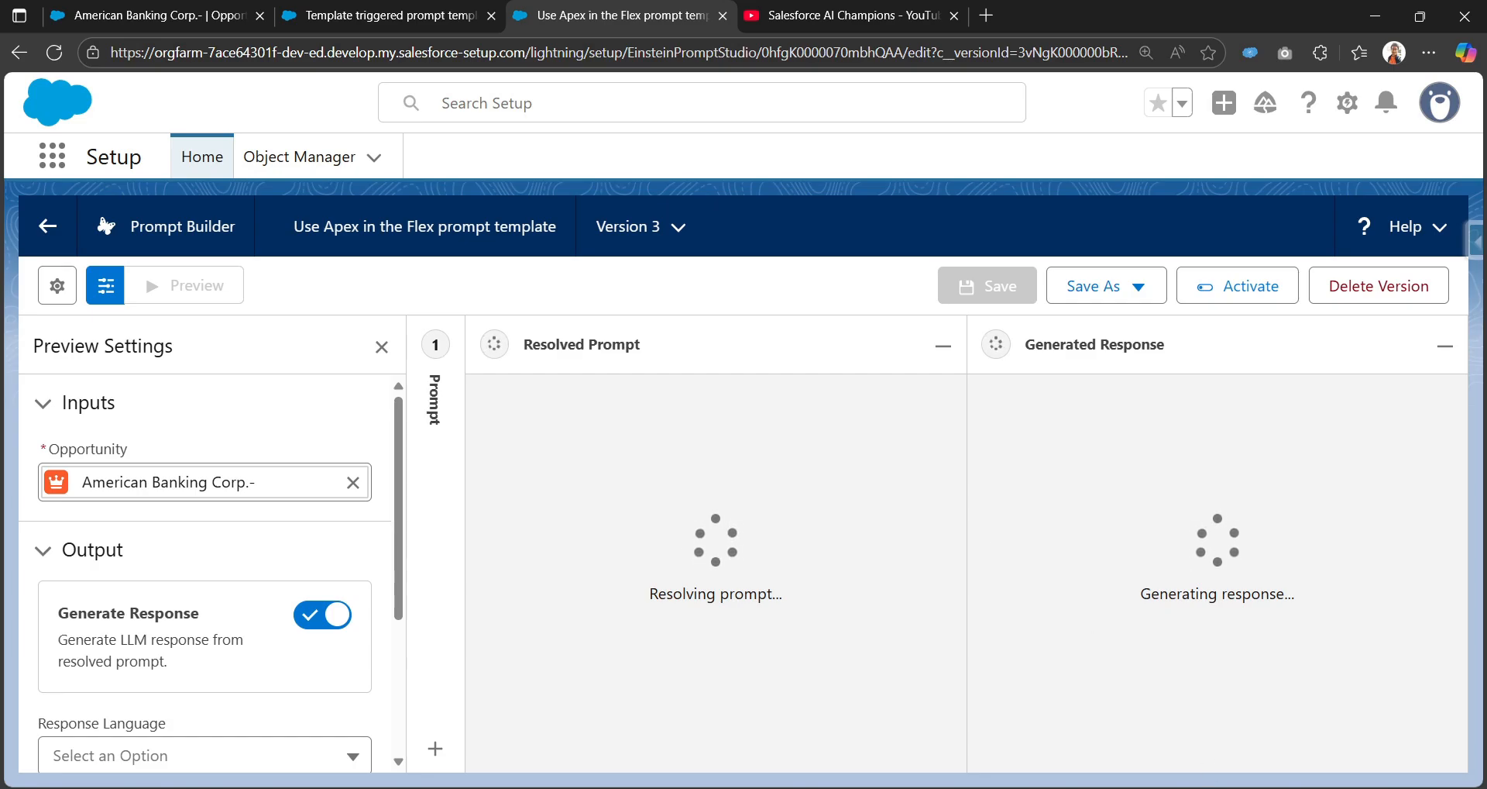
click(1205, 788)
click(1162, 780)
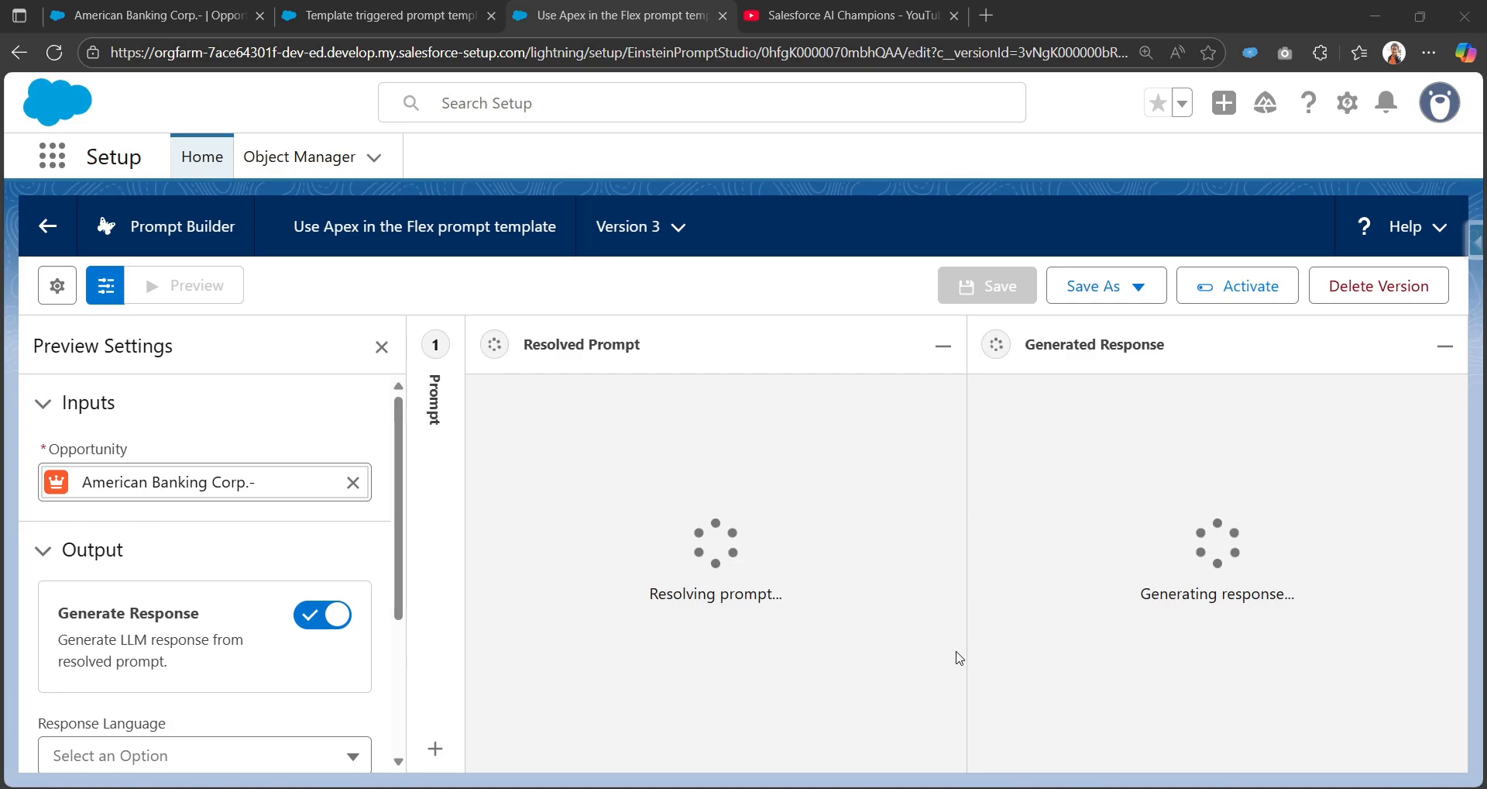
- Examine the generated response, from its introduction and product list through to the Product Summary
scroll(816, 664, down, 3)
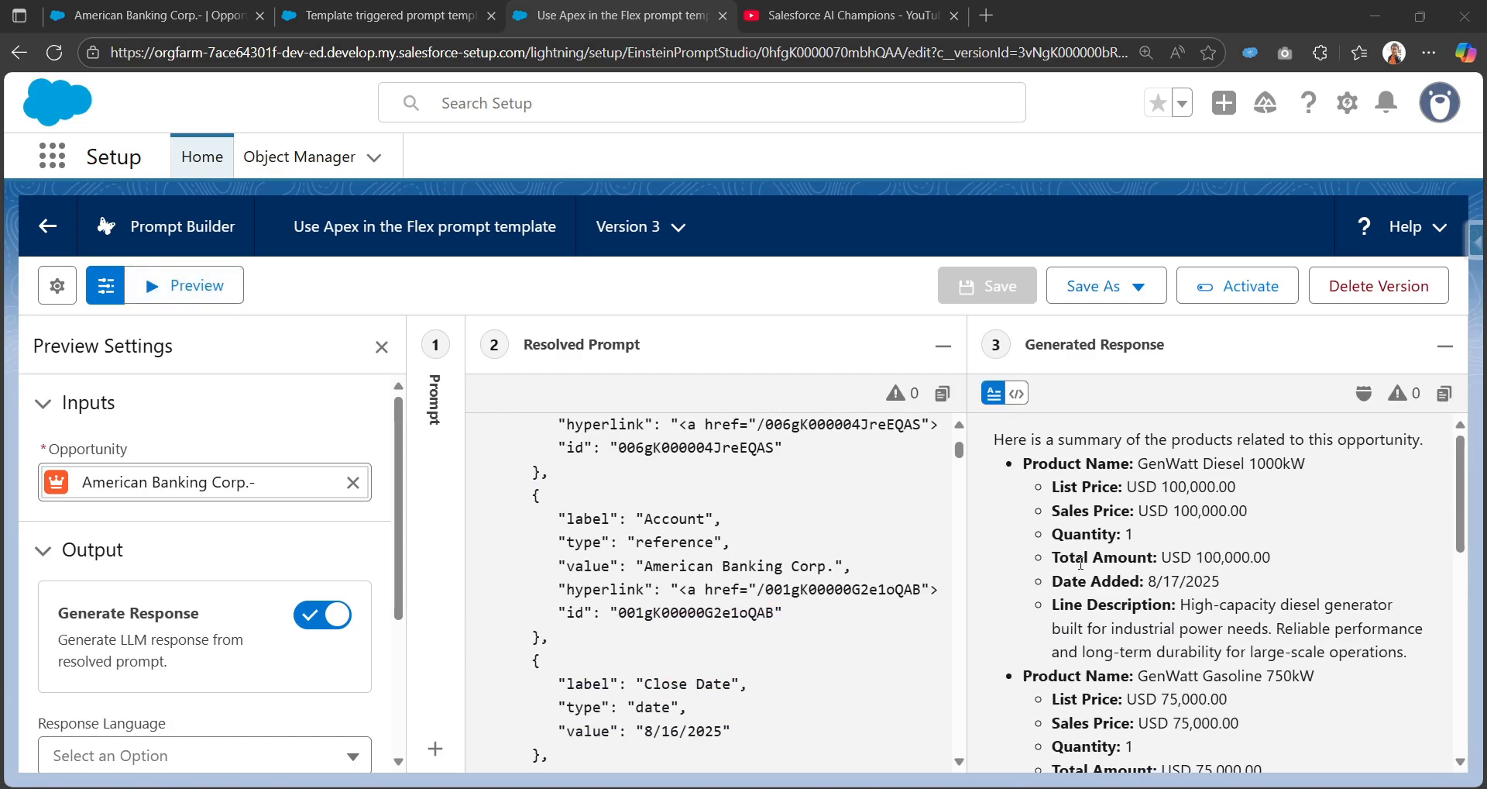
scroll(1224, 542, down, 8)
scroll(1048, 572, up, 10)
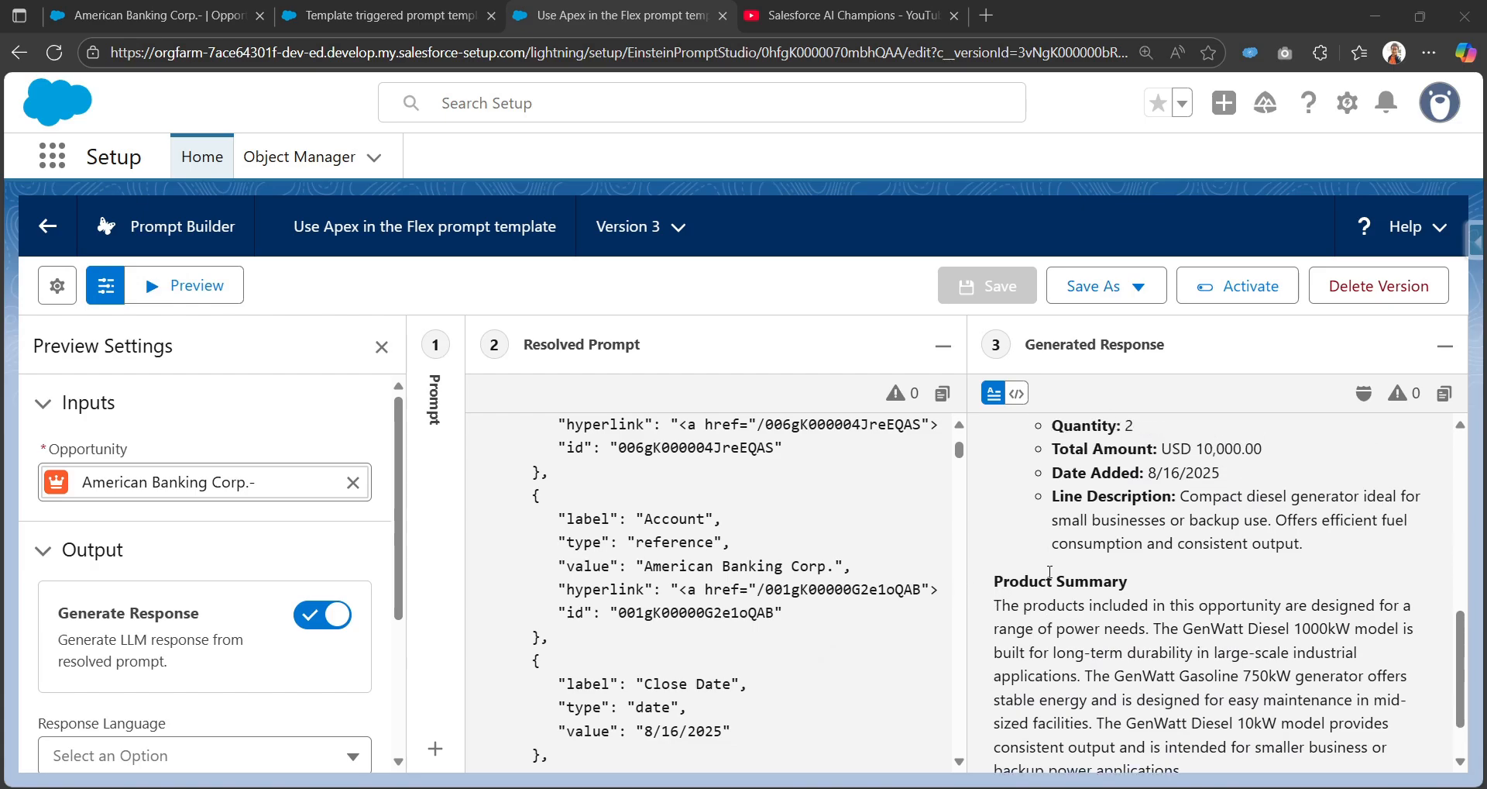
drag(1002, 439, 1417, 443)
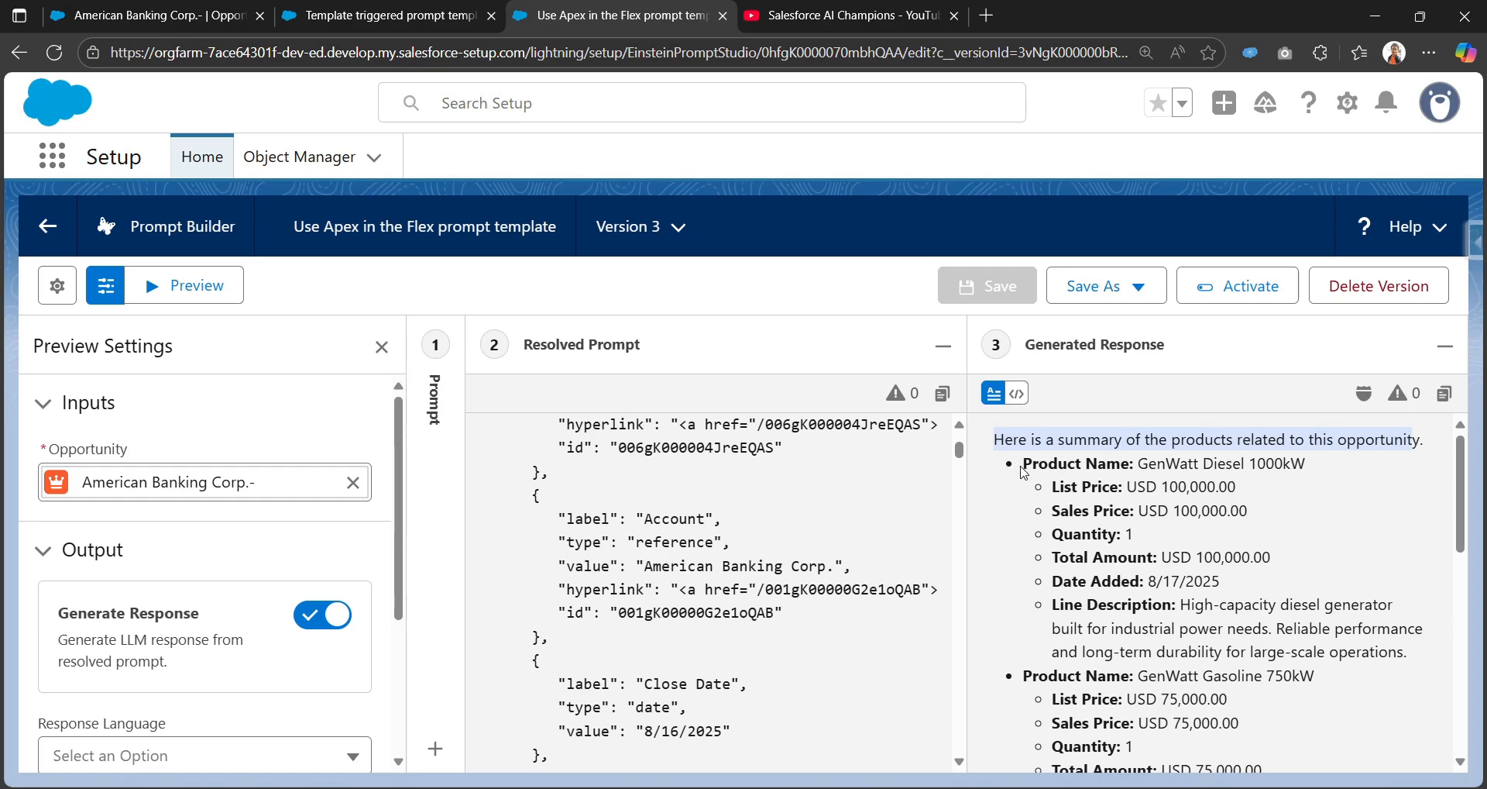
scroll(1024, 472, down, 4)
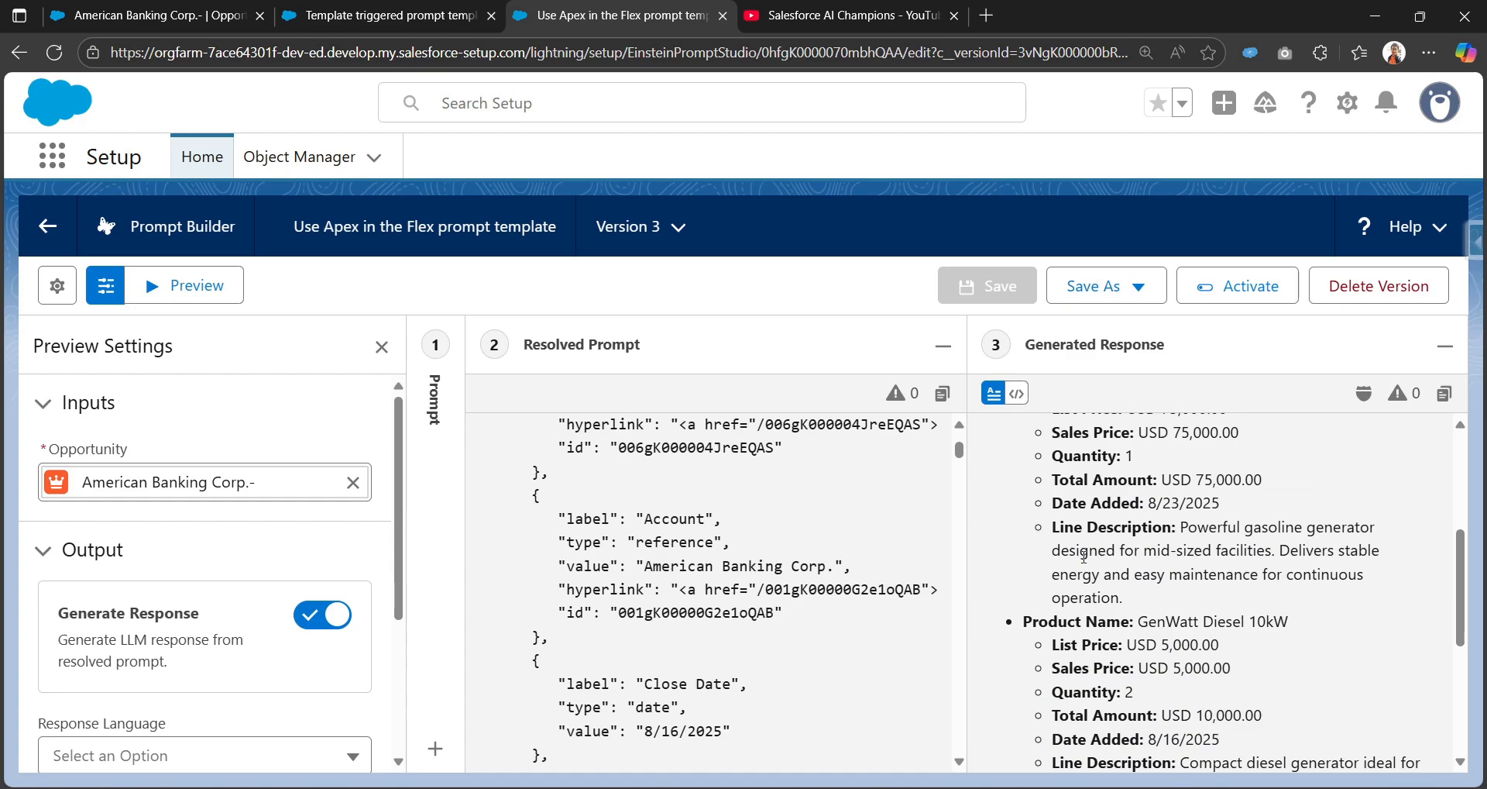
scroll(1084, 556, down, 4)
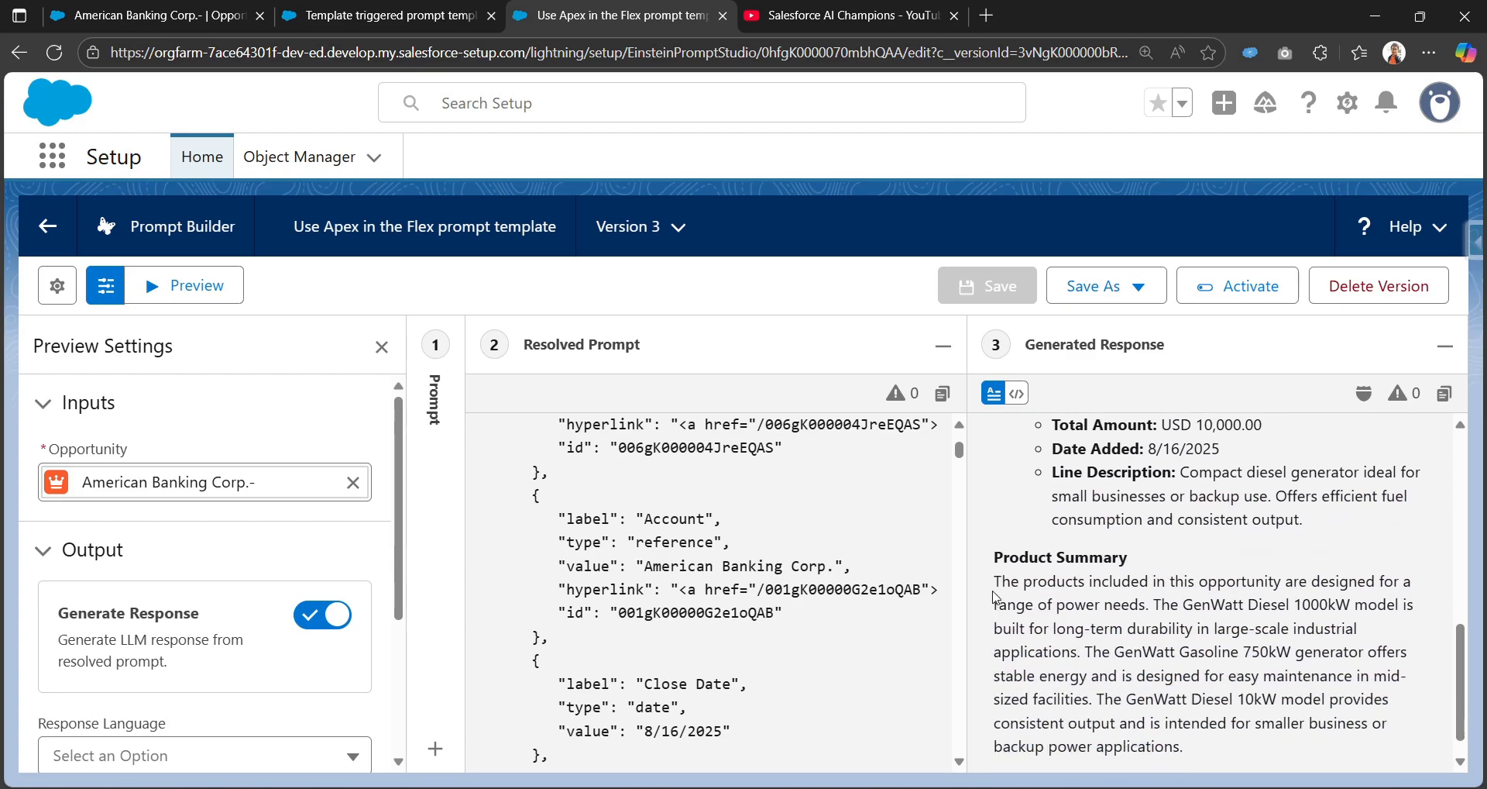
drag(994, 556, 1145, 567)
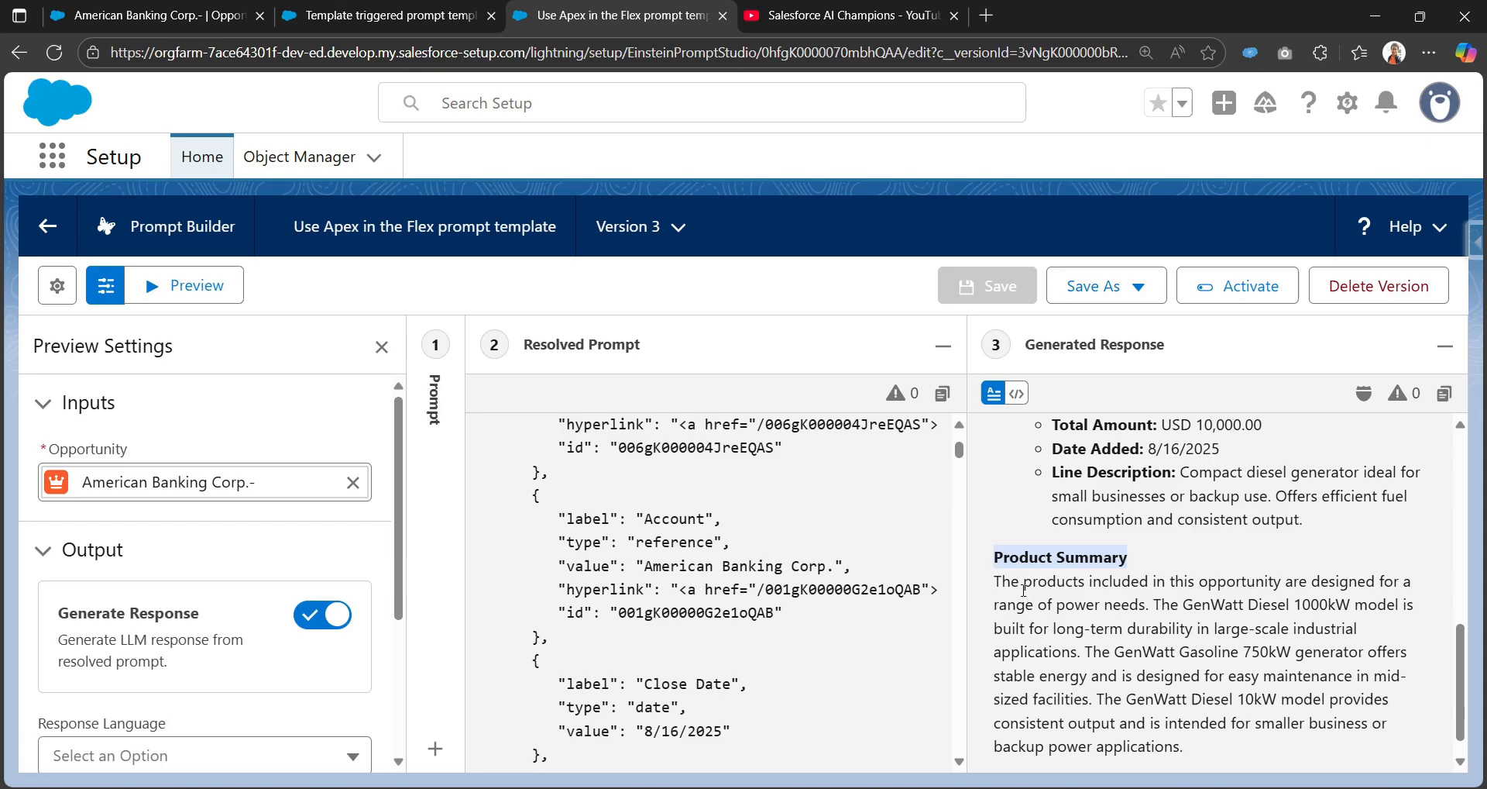
drag(1210, 752, 1015, 594)
click(1162, 598)
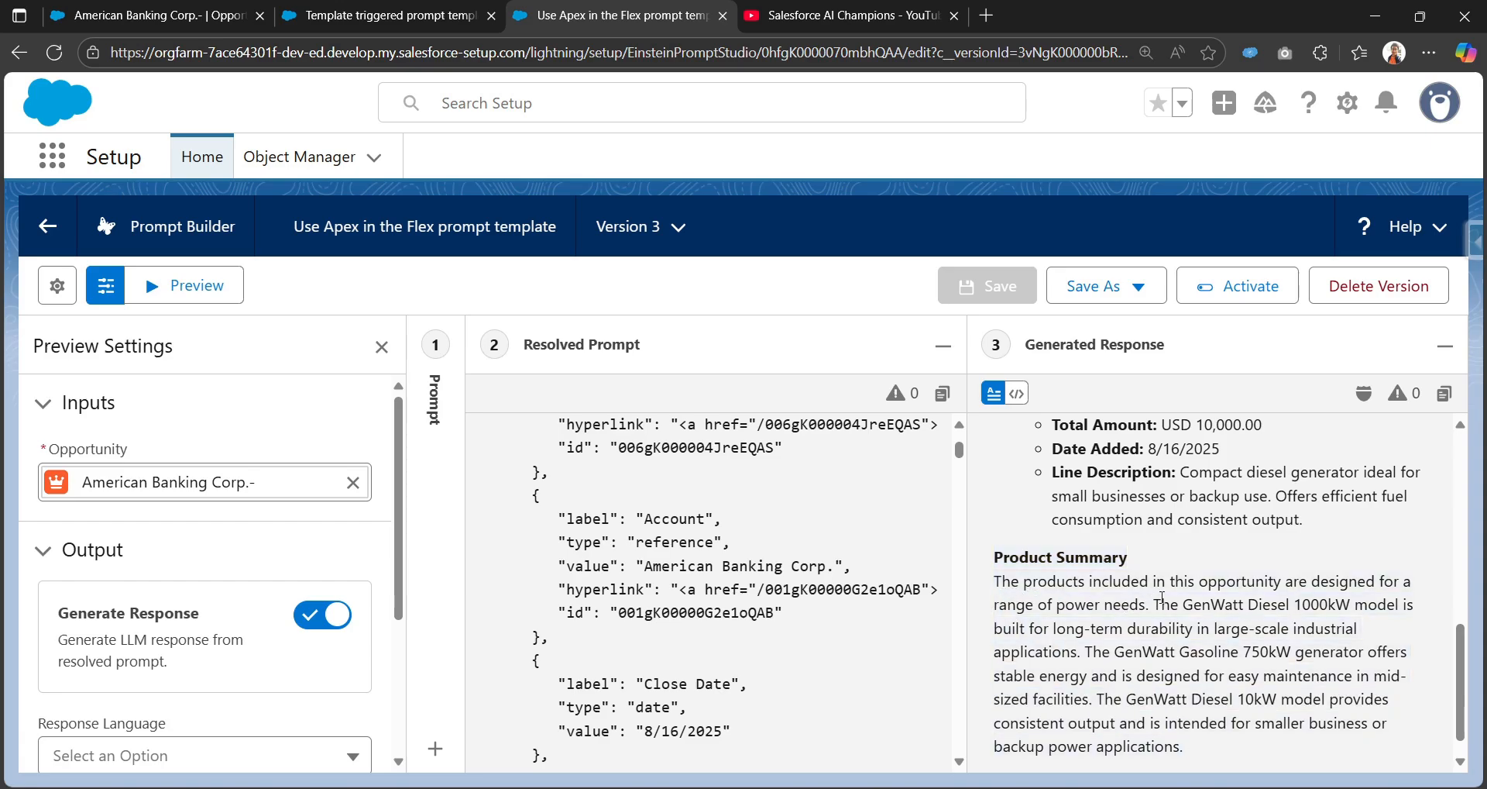
drag(1255, 586, 1403, 582)
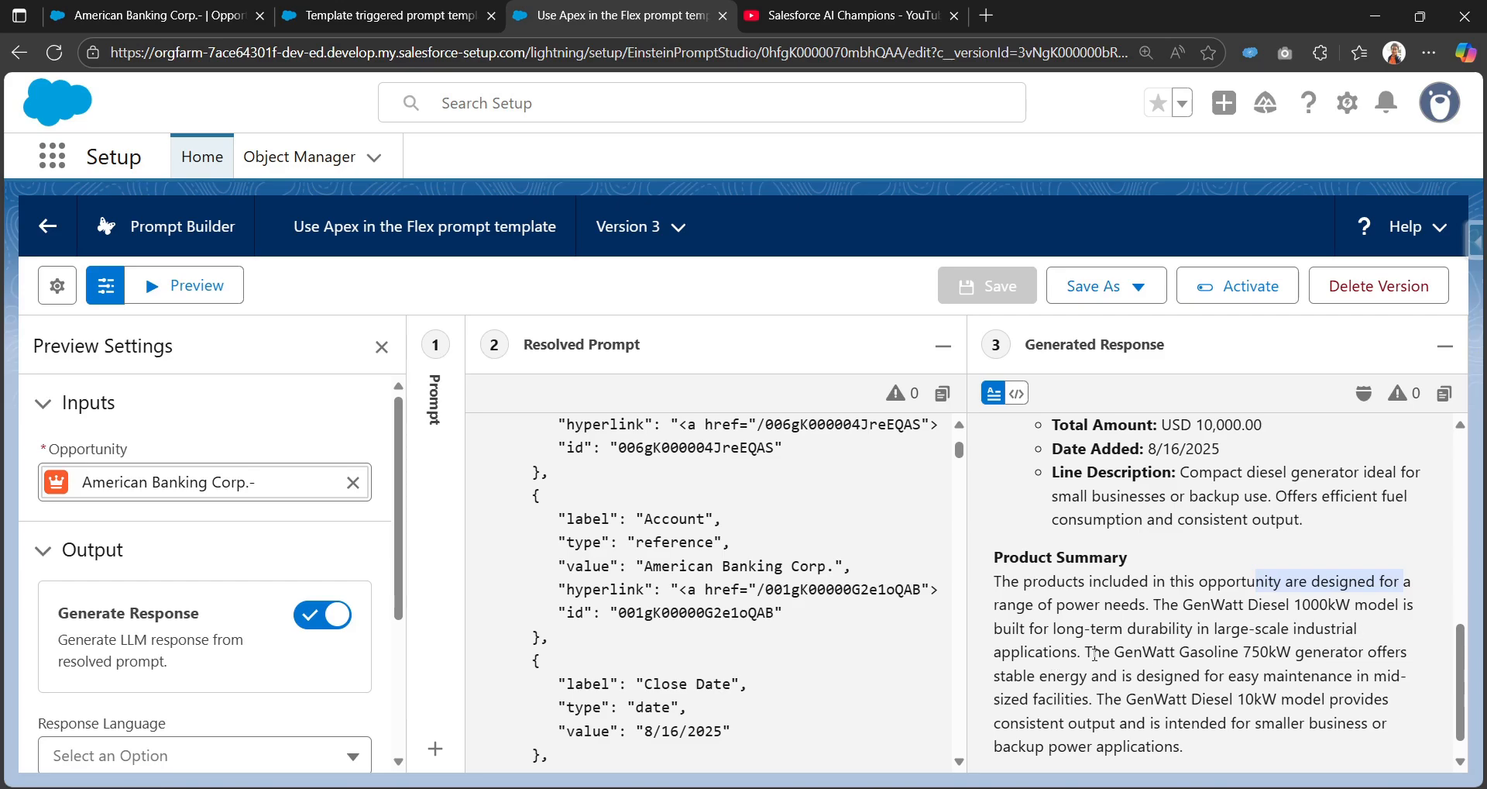
scroll(1203, 707, down, 1)
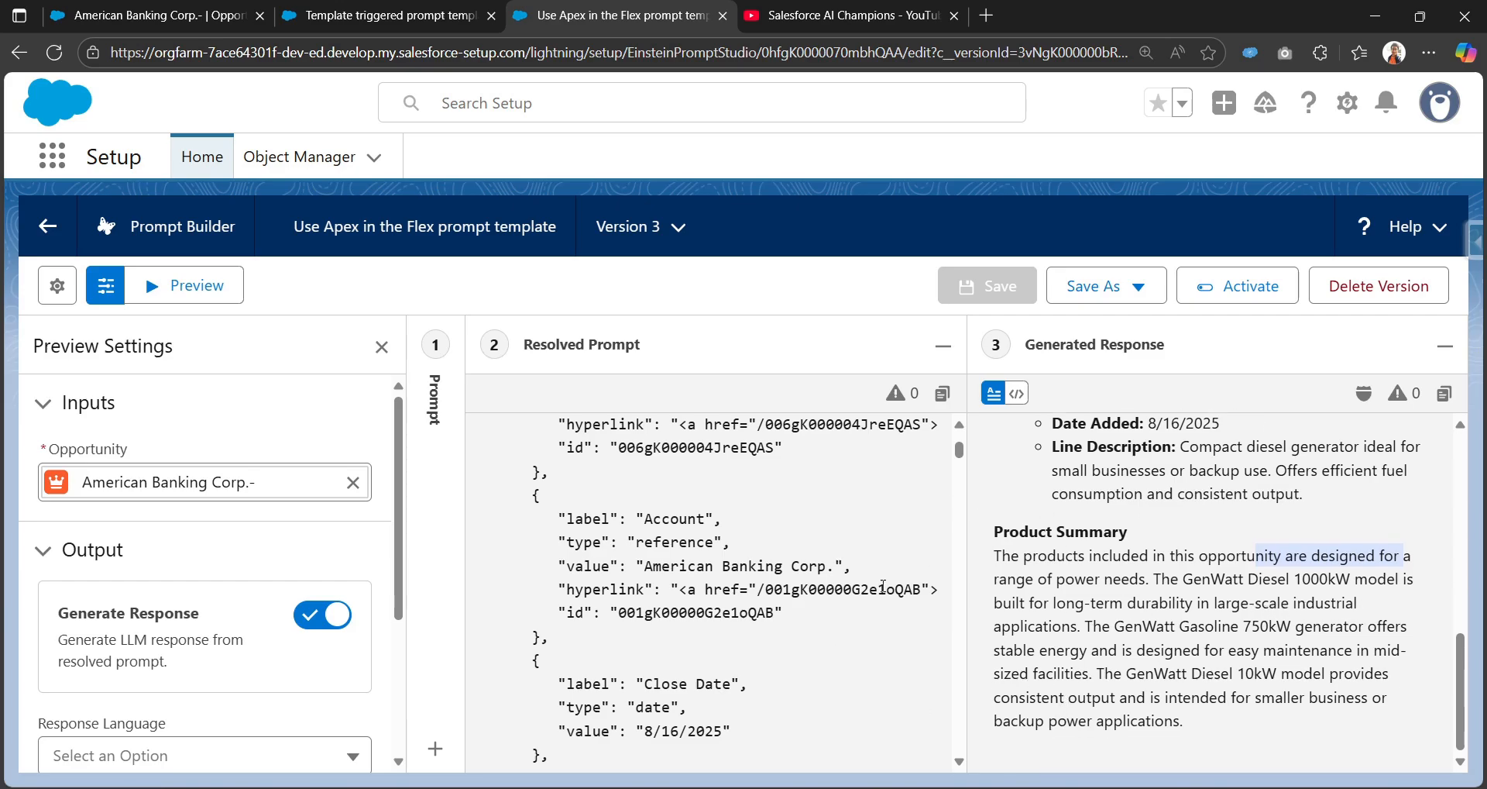
- Examine the resolved prompt to locate the summarization instructions supplied by the flow after the Apex product data
scroll(748, 671, down, 10)
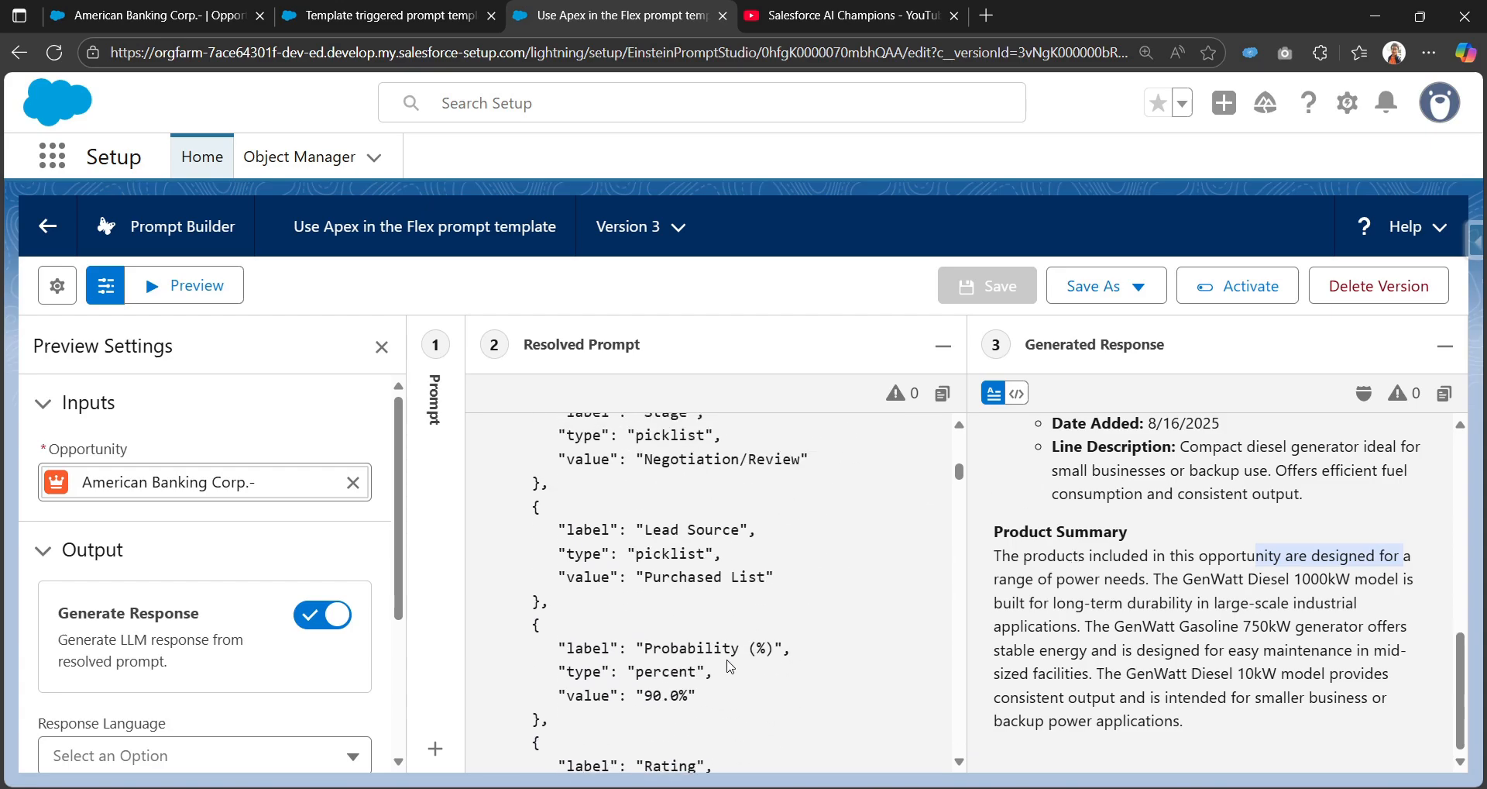
scroll(747, 670, up, 5)
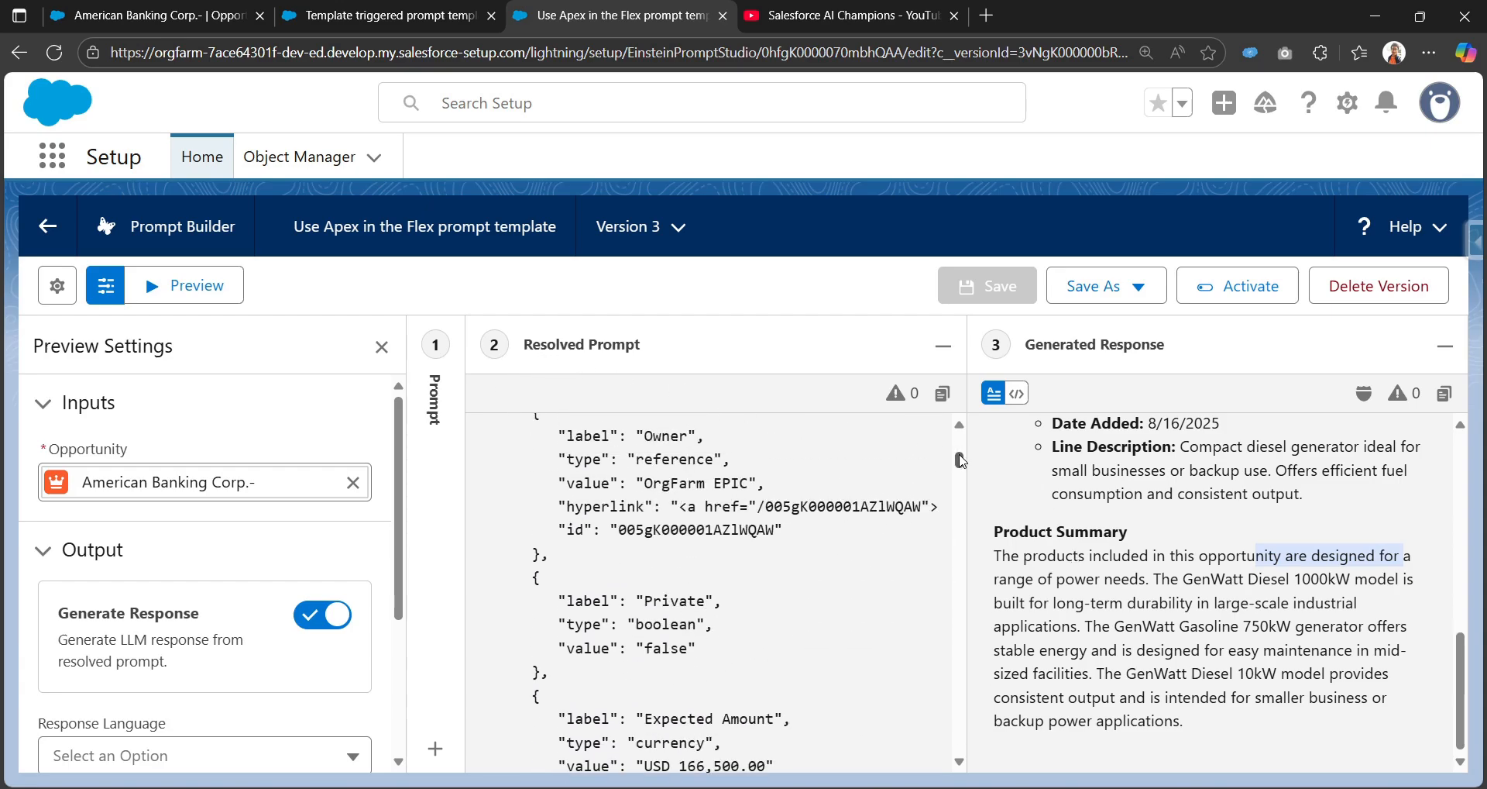
drag(959, 460, 990, 734)
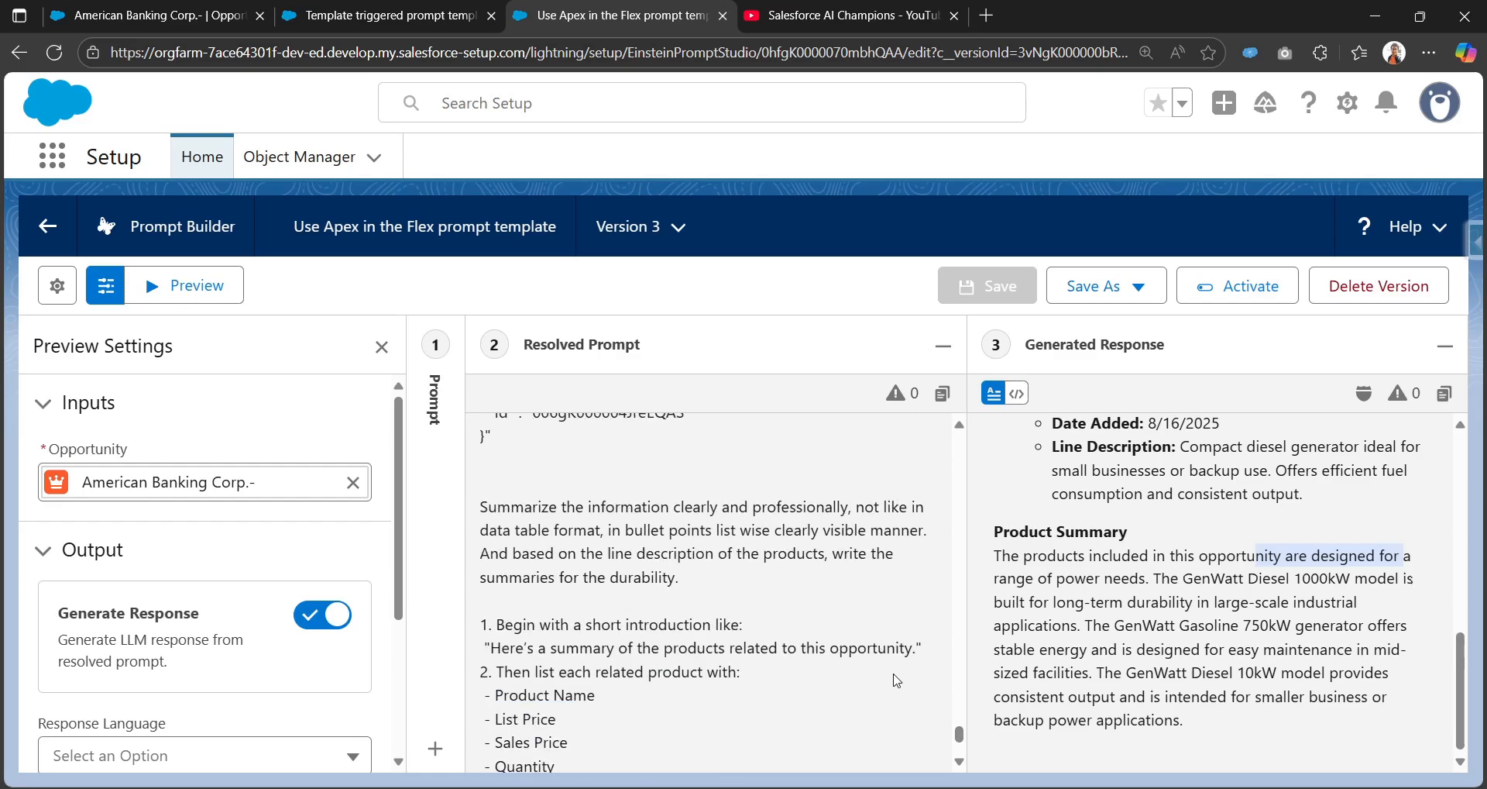
scroll(755, 676, down, 4)
scroll(752, 676, up, 5)
scroll(750, 674, up, 2)
scroll(749, 674, down, 4)
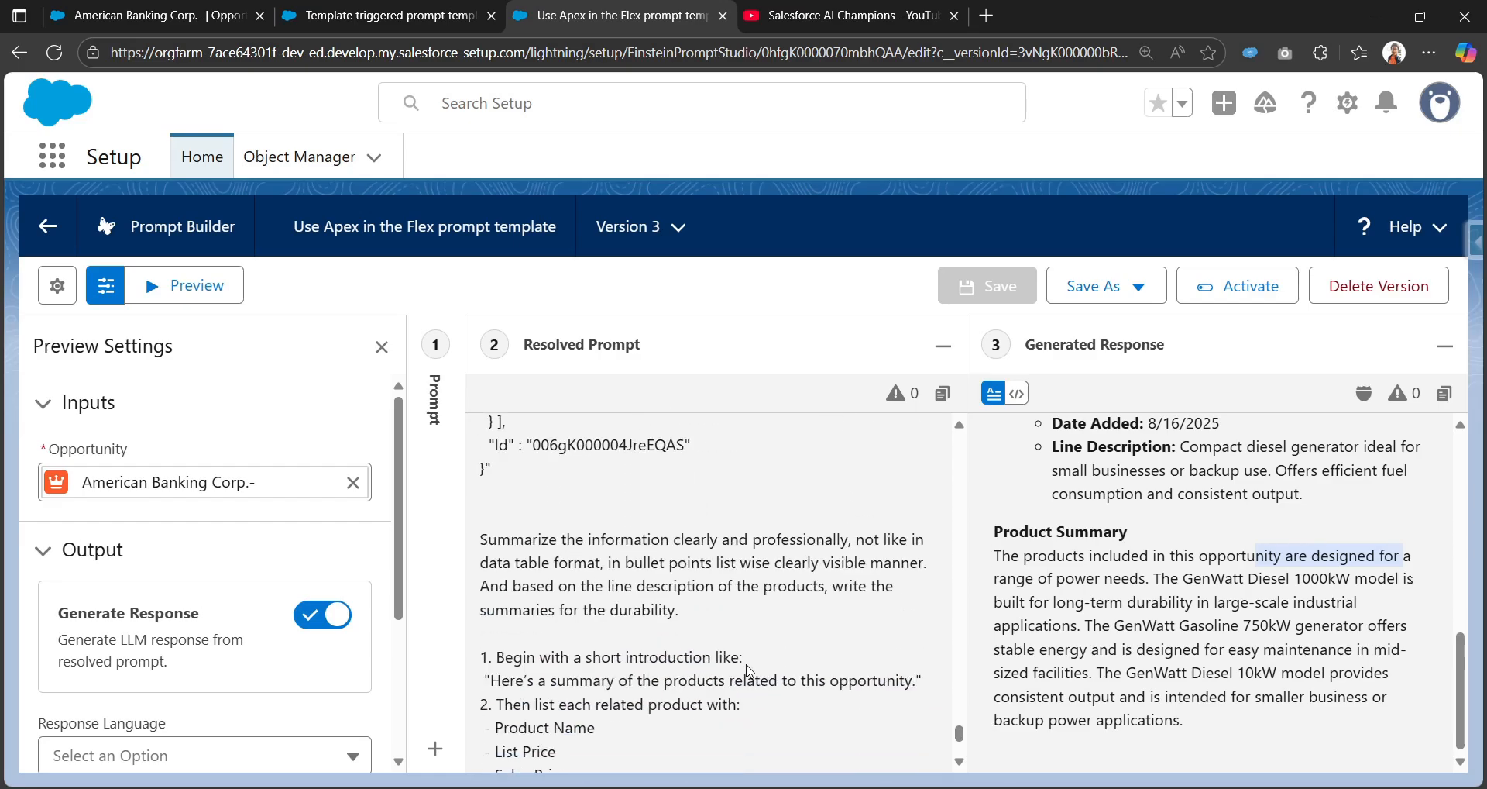
scroll(750, 673, up, 5)
scroll(750, 671, down, 4)
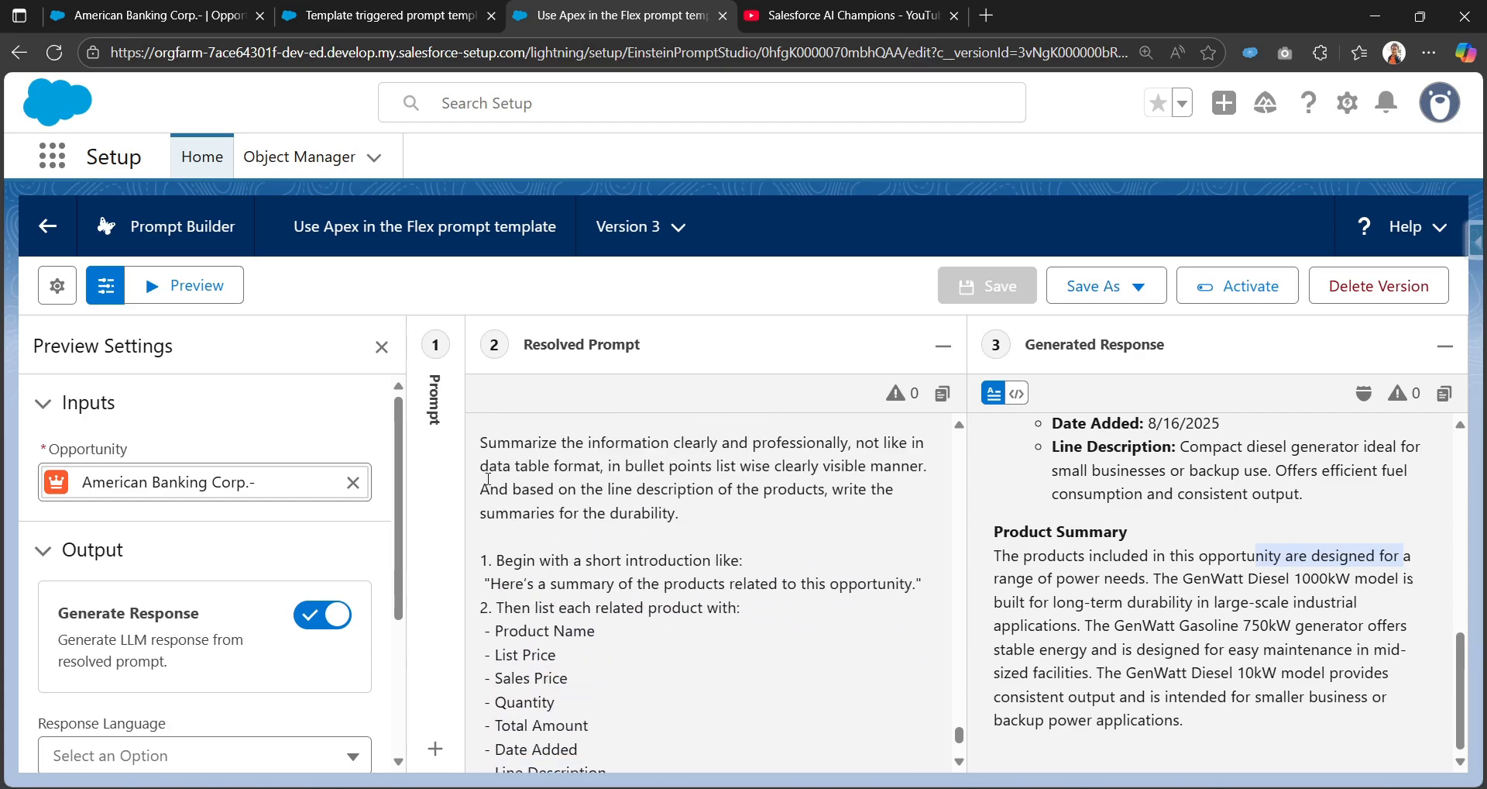
- Compare the summarization instructions in the resolved prompt with the prompt instructions stored in the template-triggered flow
drag(481, 442, 667, 729)
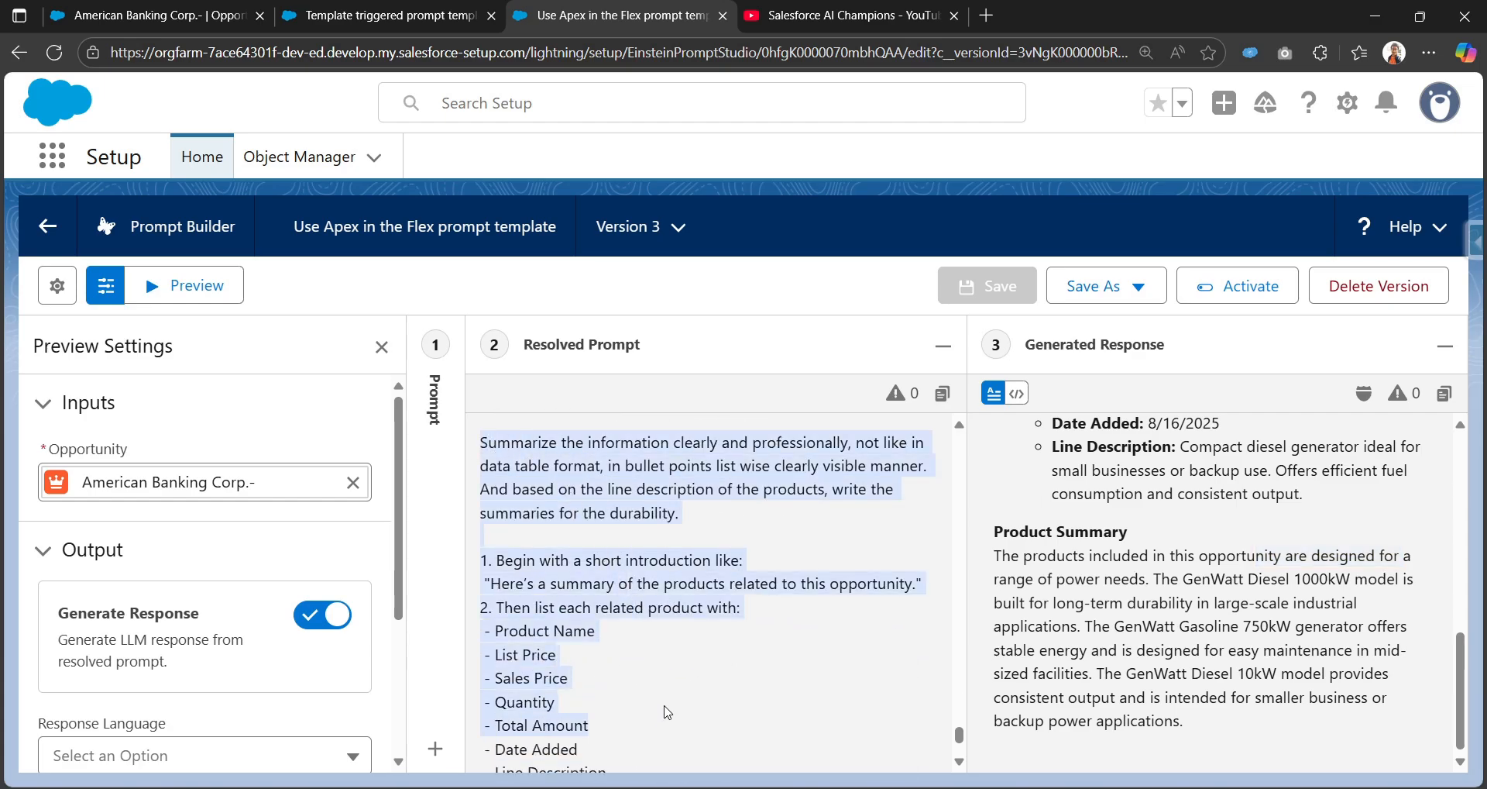
scroll(667, 701, down, 4)
drag(916, 742, 544, 496)
scroll(537, 515, up, 5)
click(434, 16)
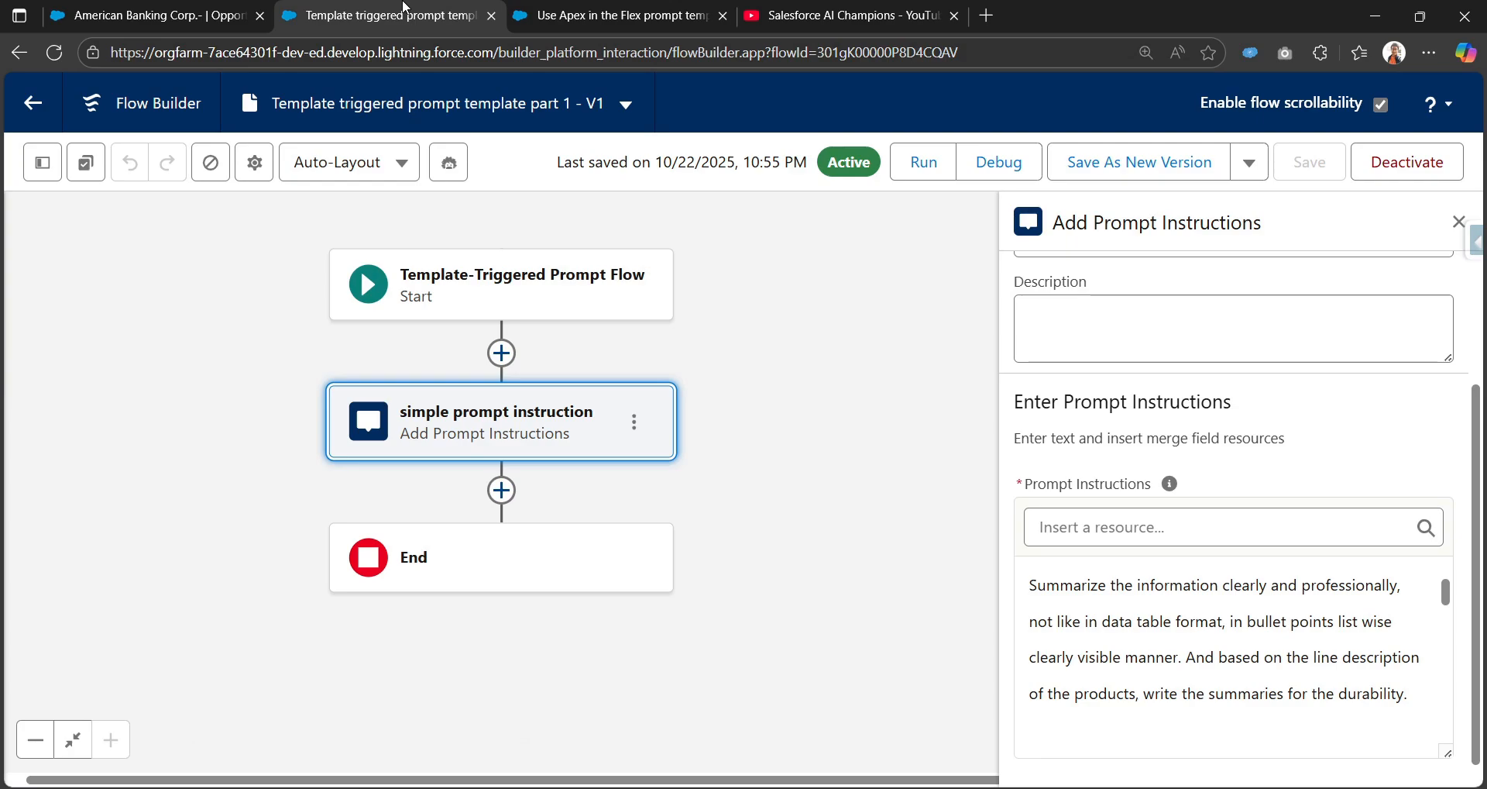
click(606, 24)
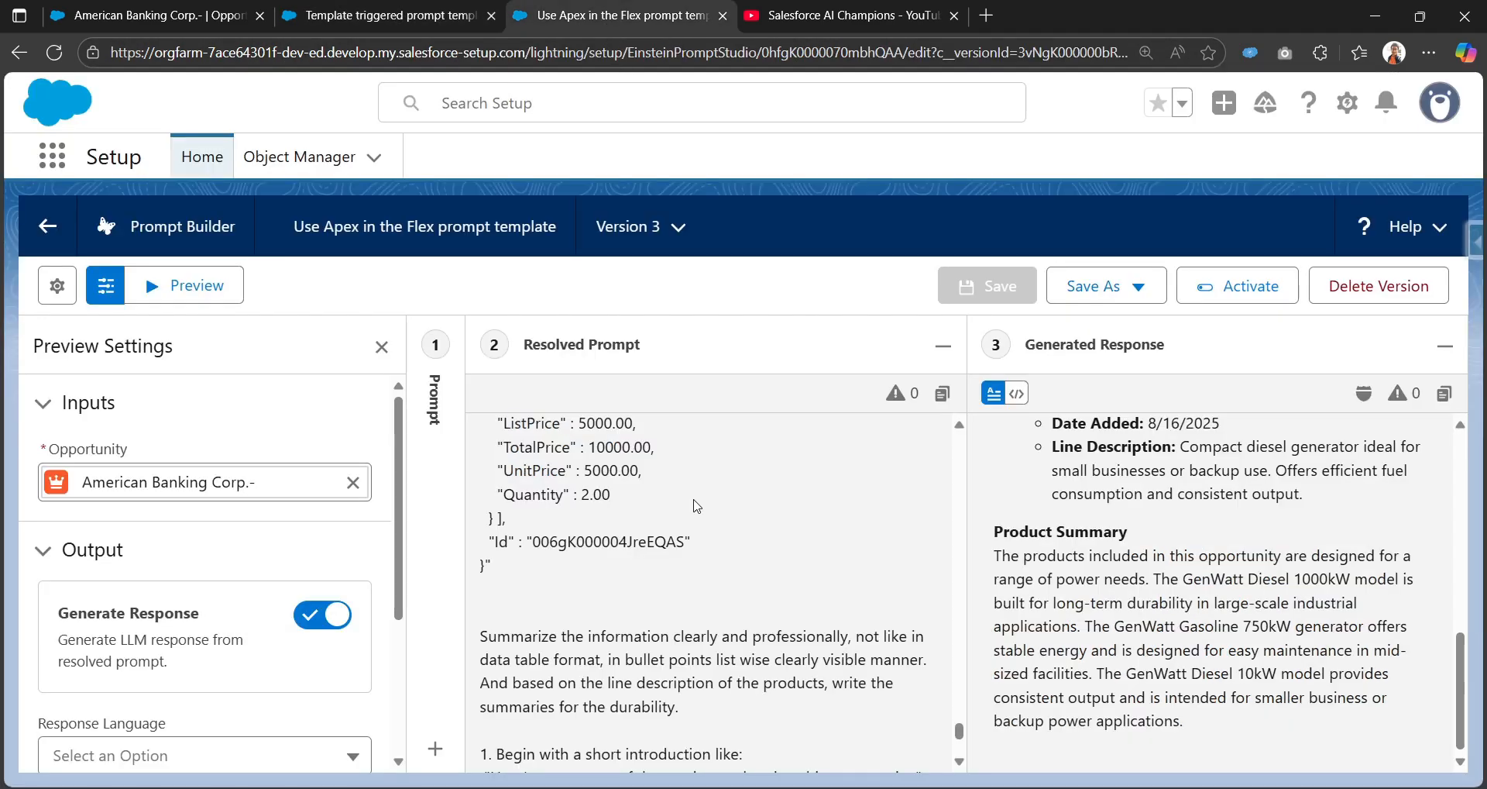
- Review the flow-supplied instructions in the resolved prompt again, then return to the beginning of the resolved prompt
scroll(543, 589, down, 5)
scroll(542, 589, up, 5)
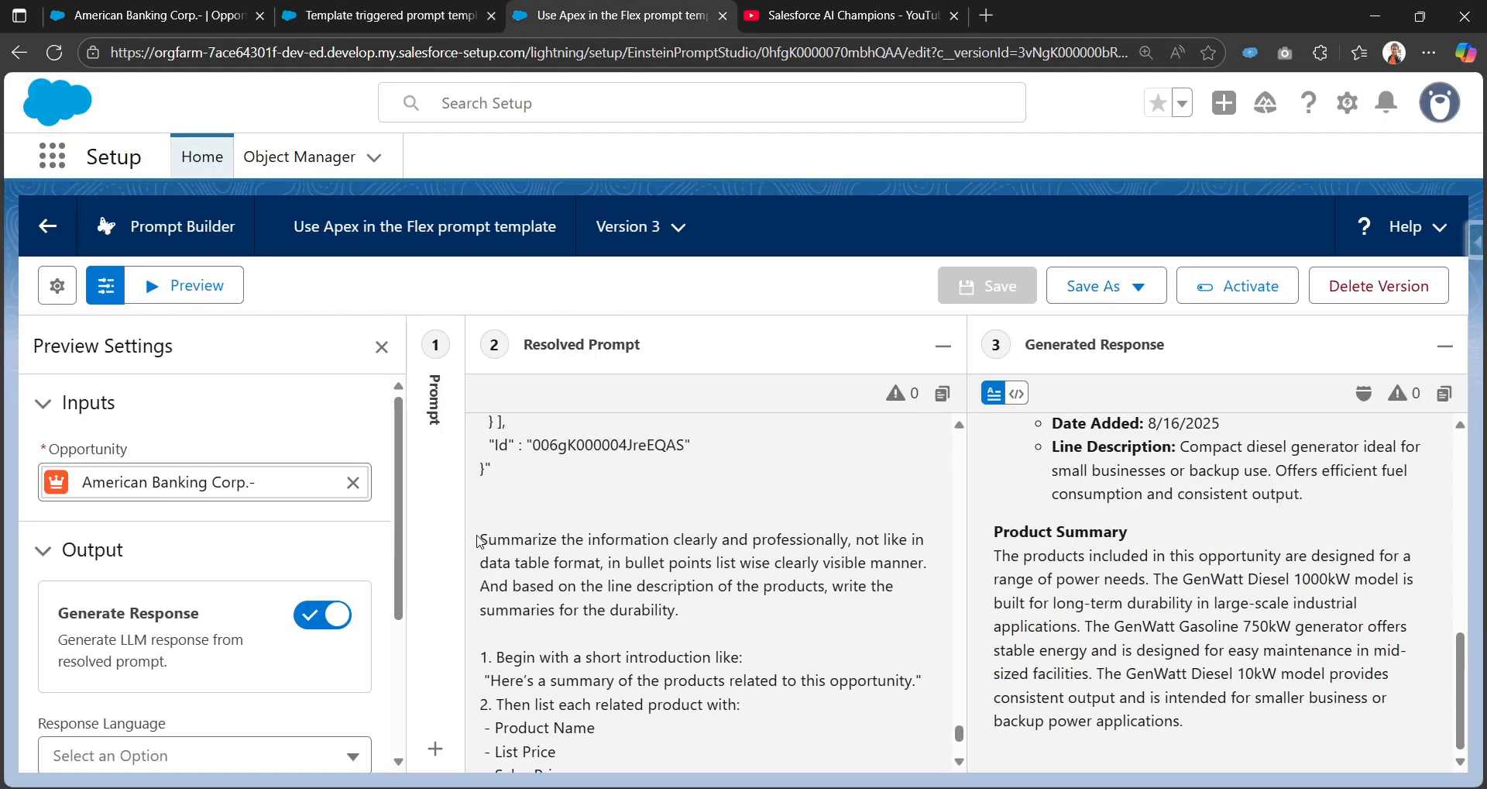
drag(480, 540, 596, 727)
scroll(598, 717, down, 5)
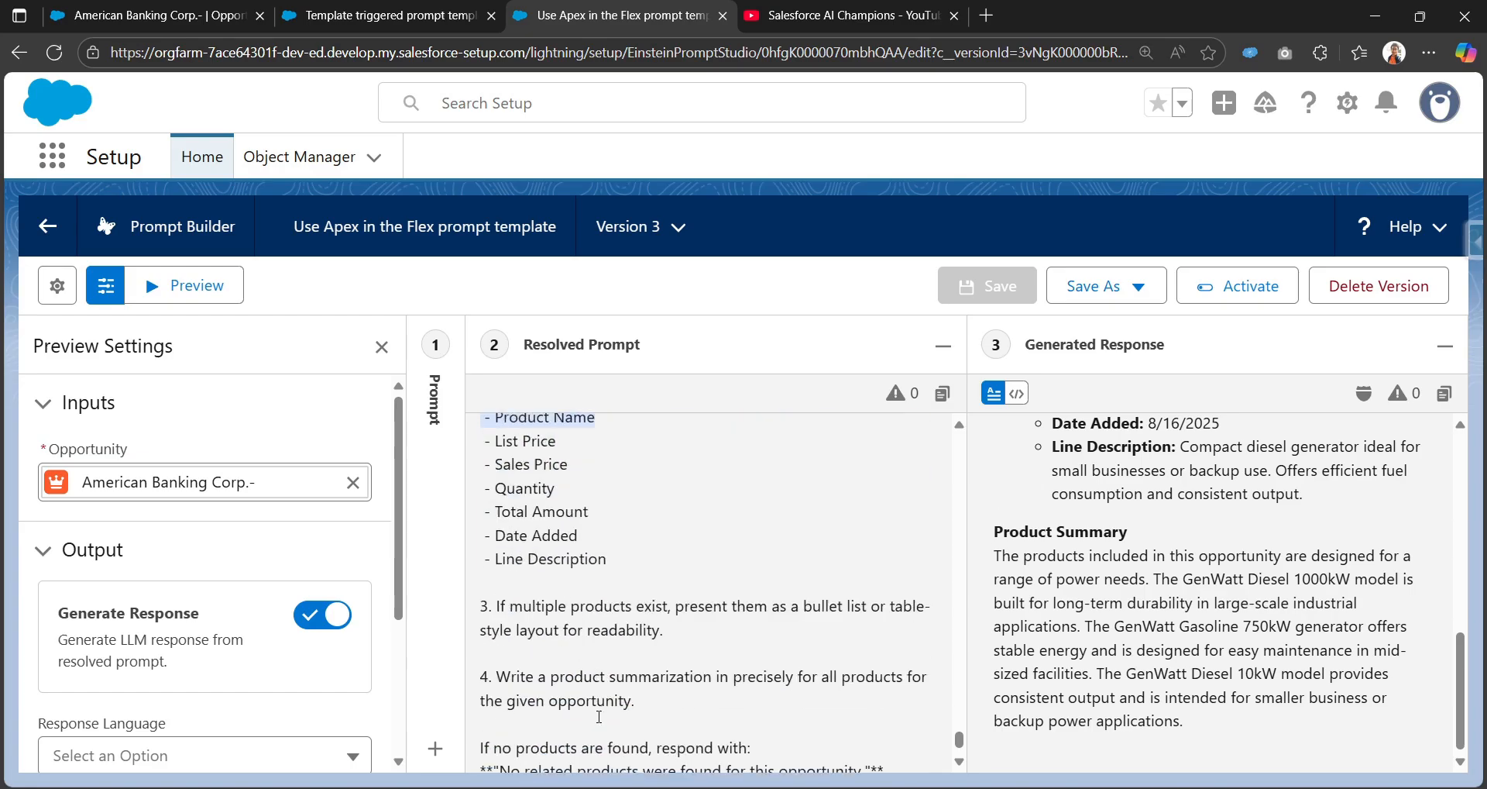
scroll(630, 695, up, 8)
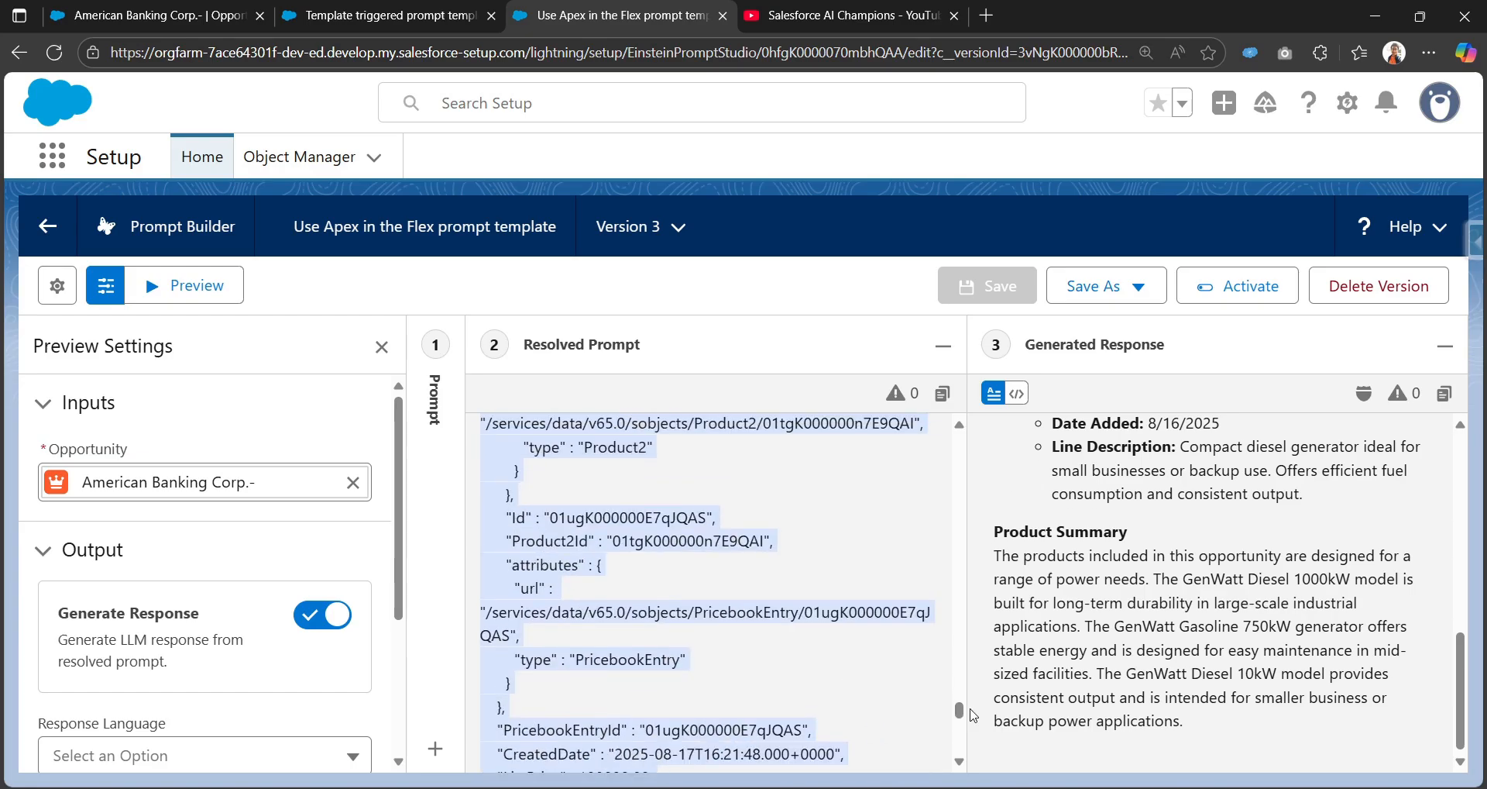
drag(960, 709, 972, 430)
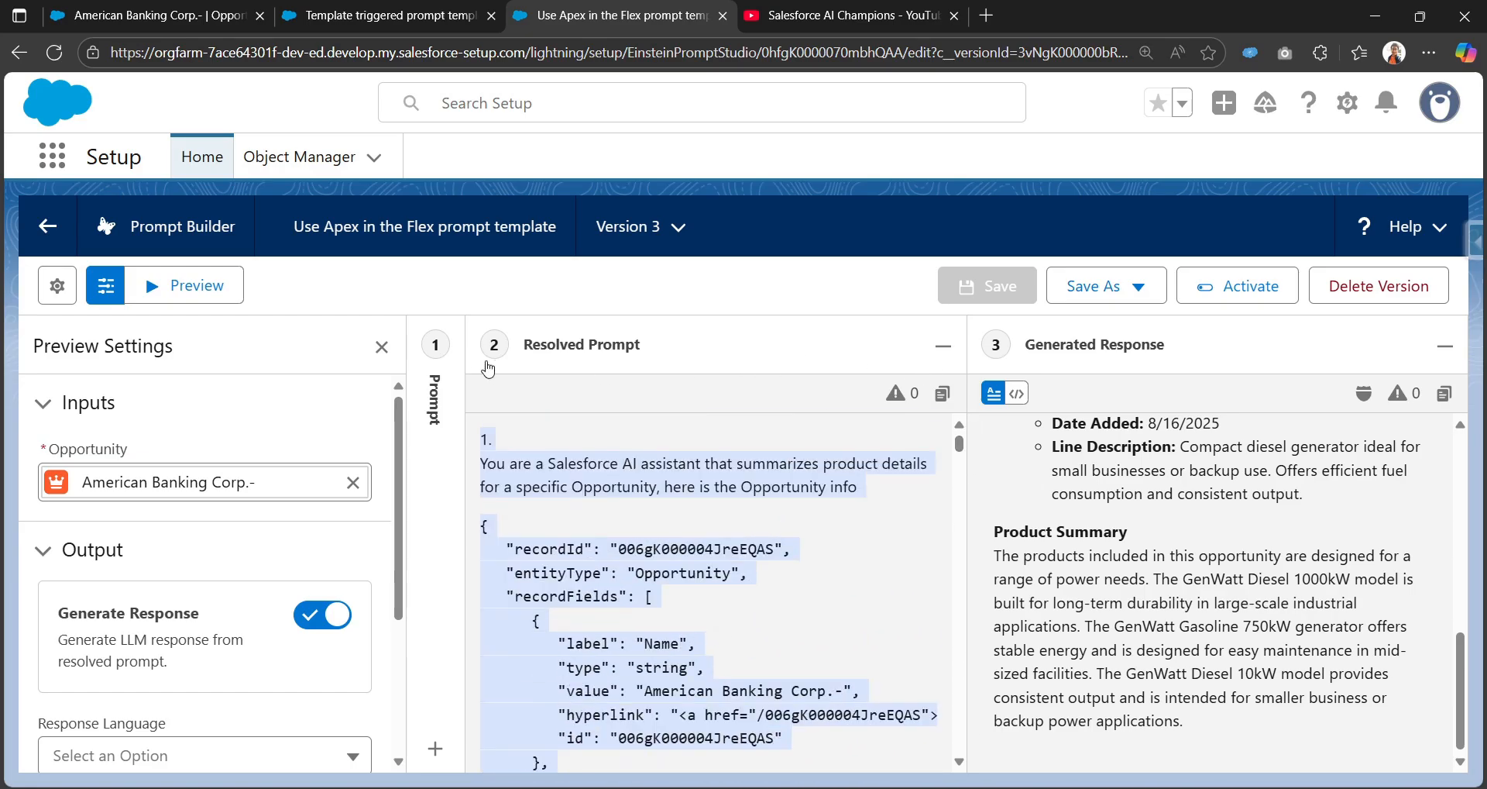
- Expand the original Prompt and collapse the Generated Response to view the prompt's record snapshot, Apex and flow resources
click(430, 346)
click(1091, 345)
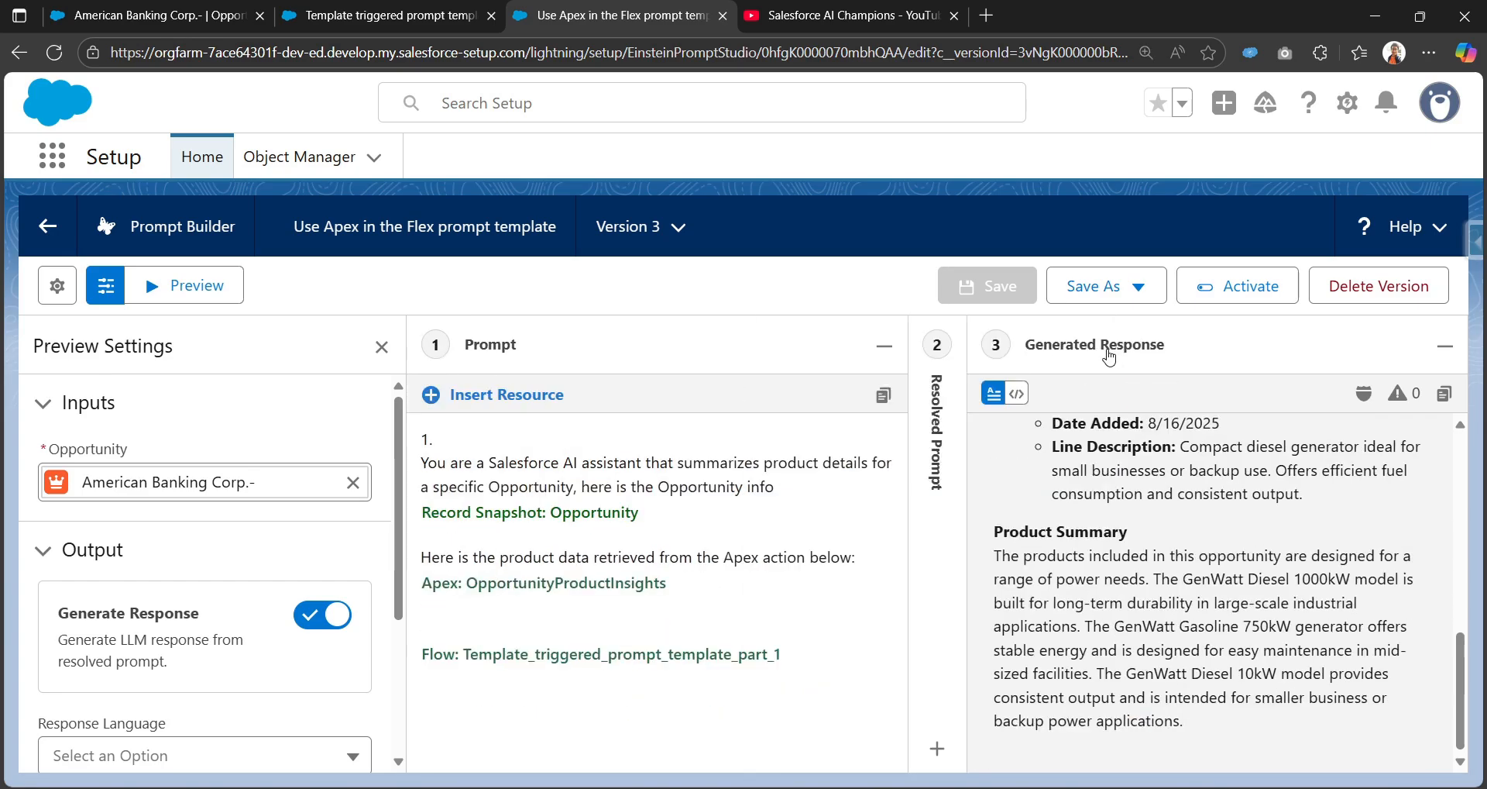
click(1446, 350)
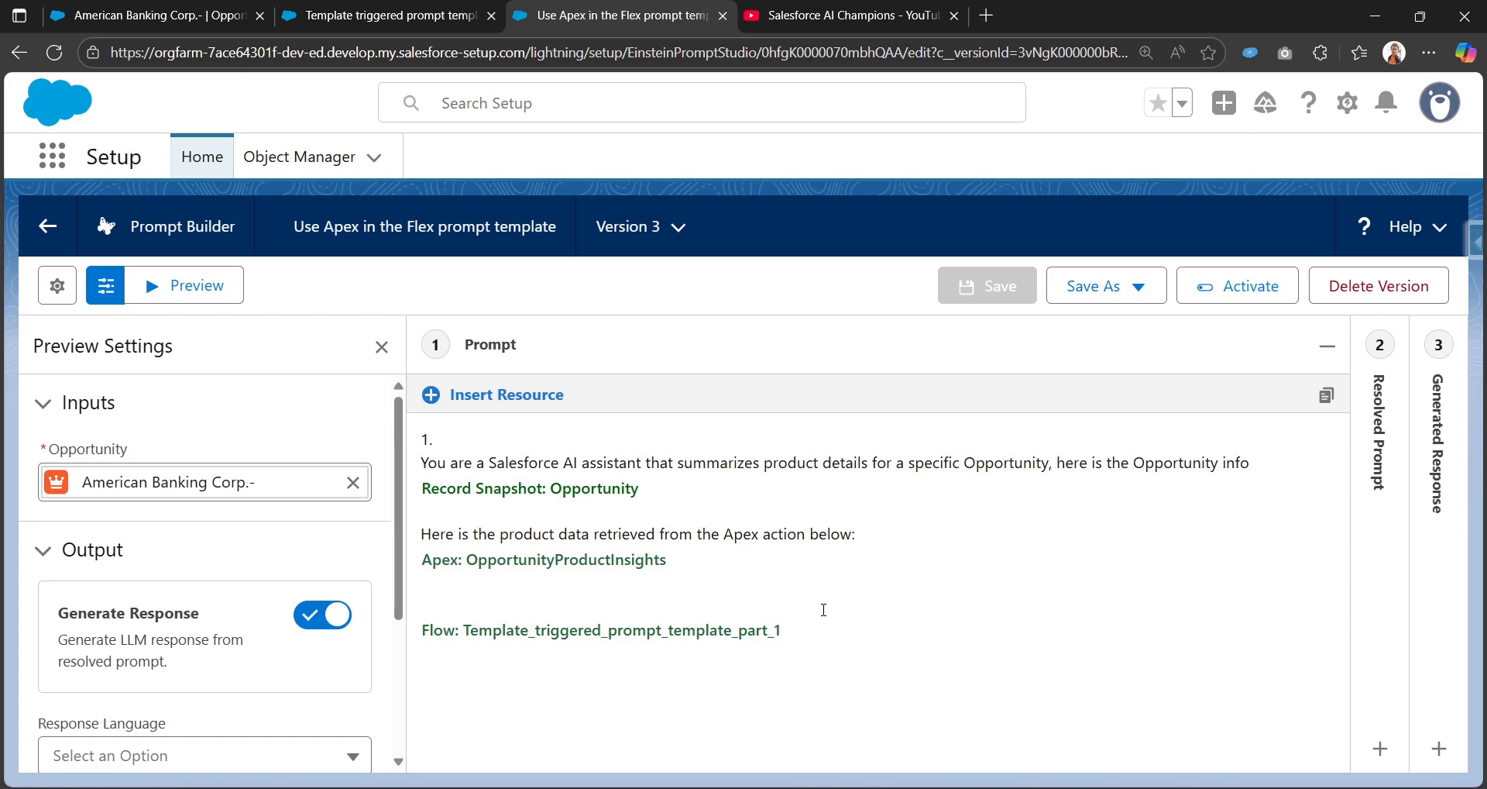
- Return to the flow and view the elements that can be added between Start and "simple prompt instruction"
click(411, 17)
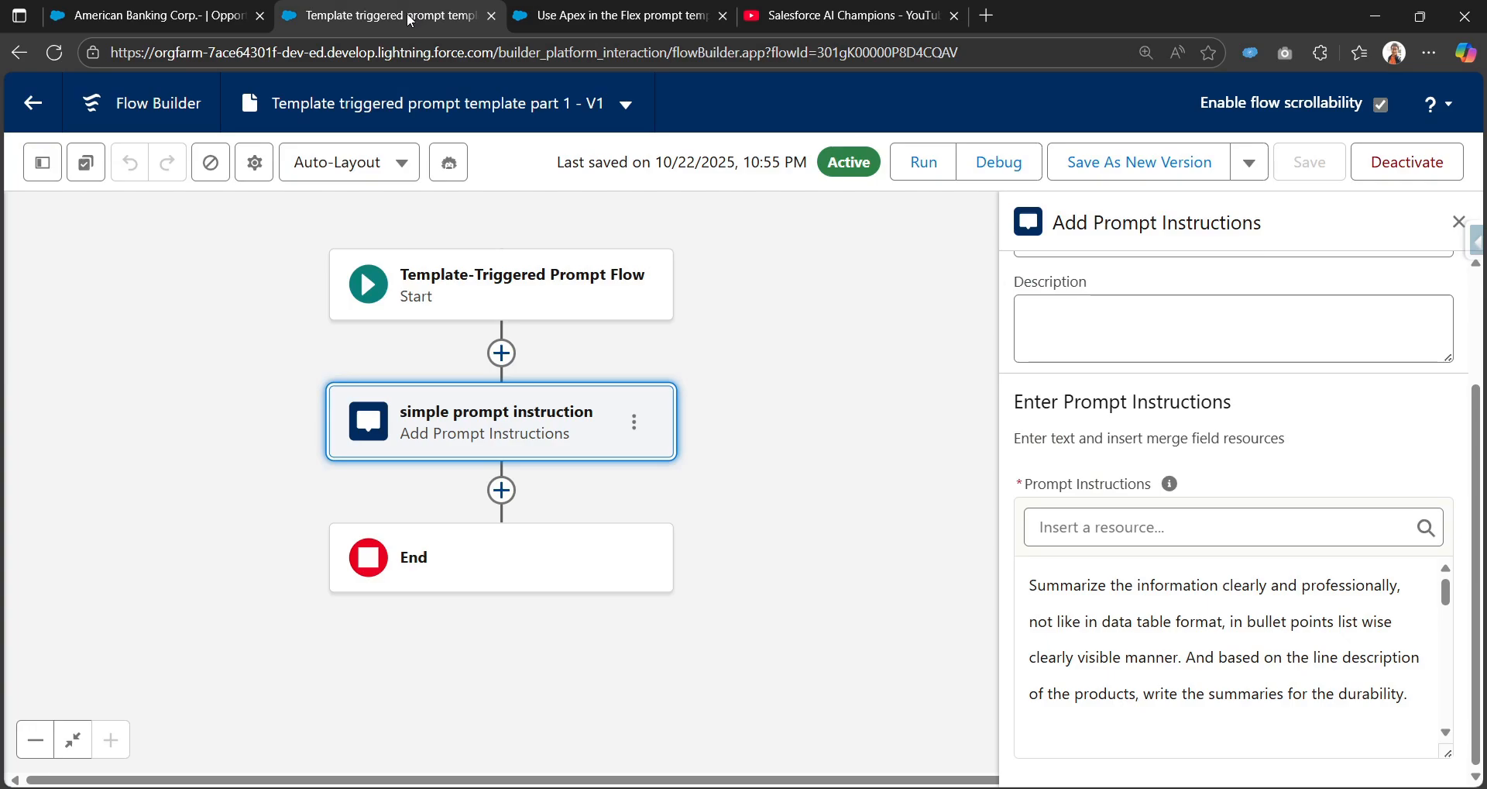
click(502, 352)
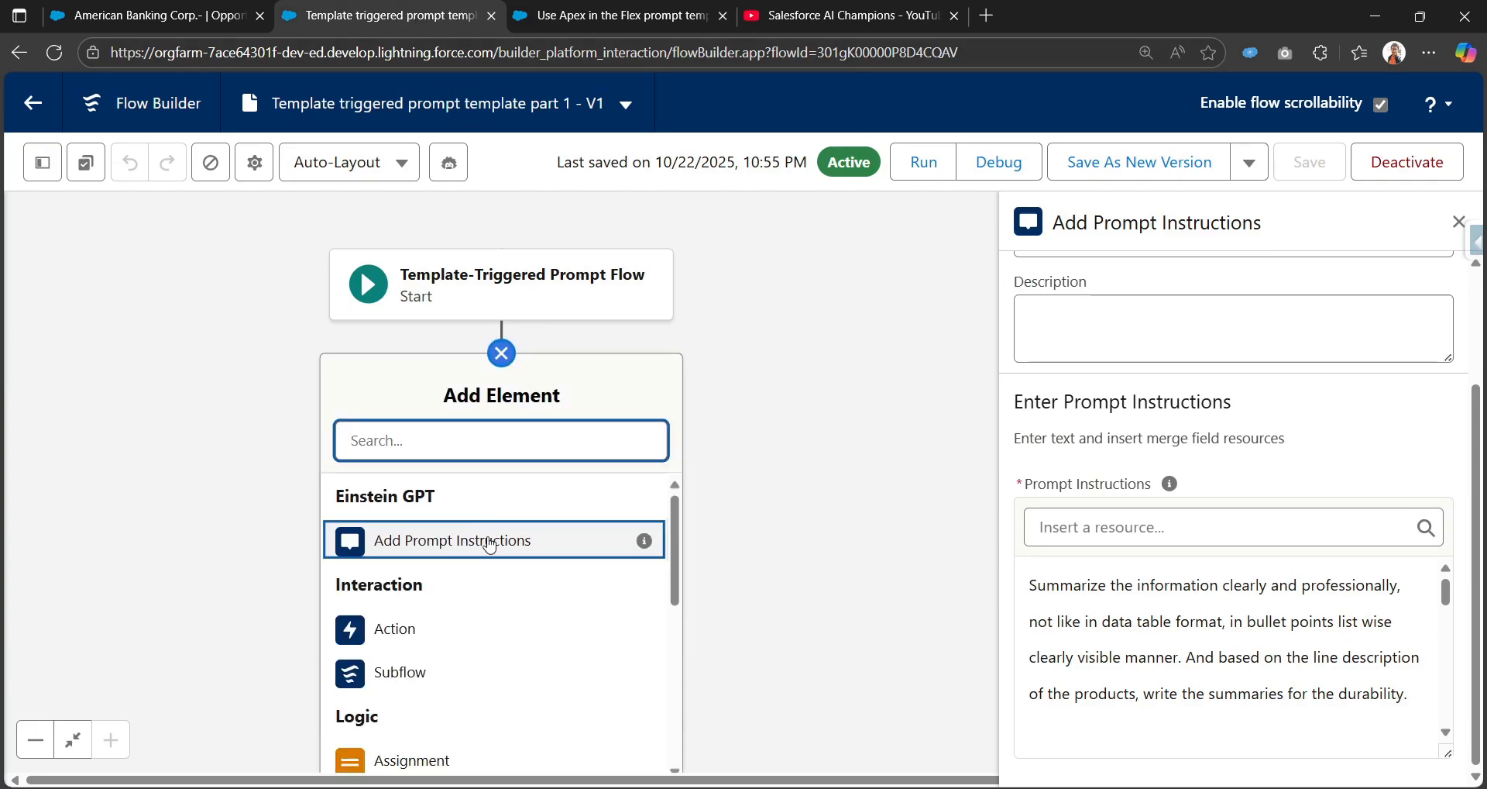
click(769, 330)
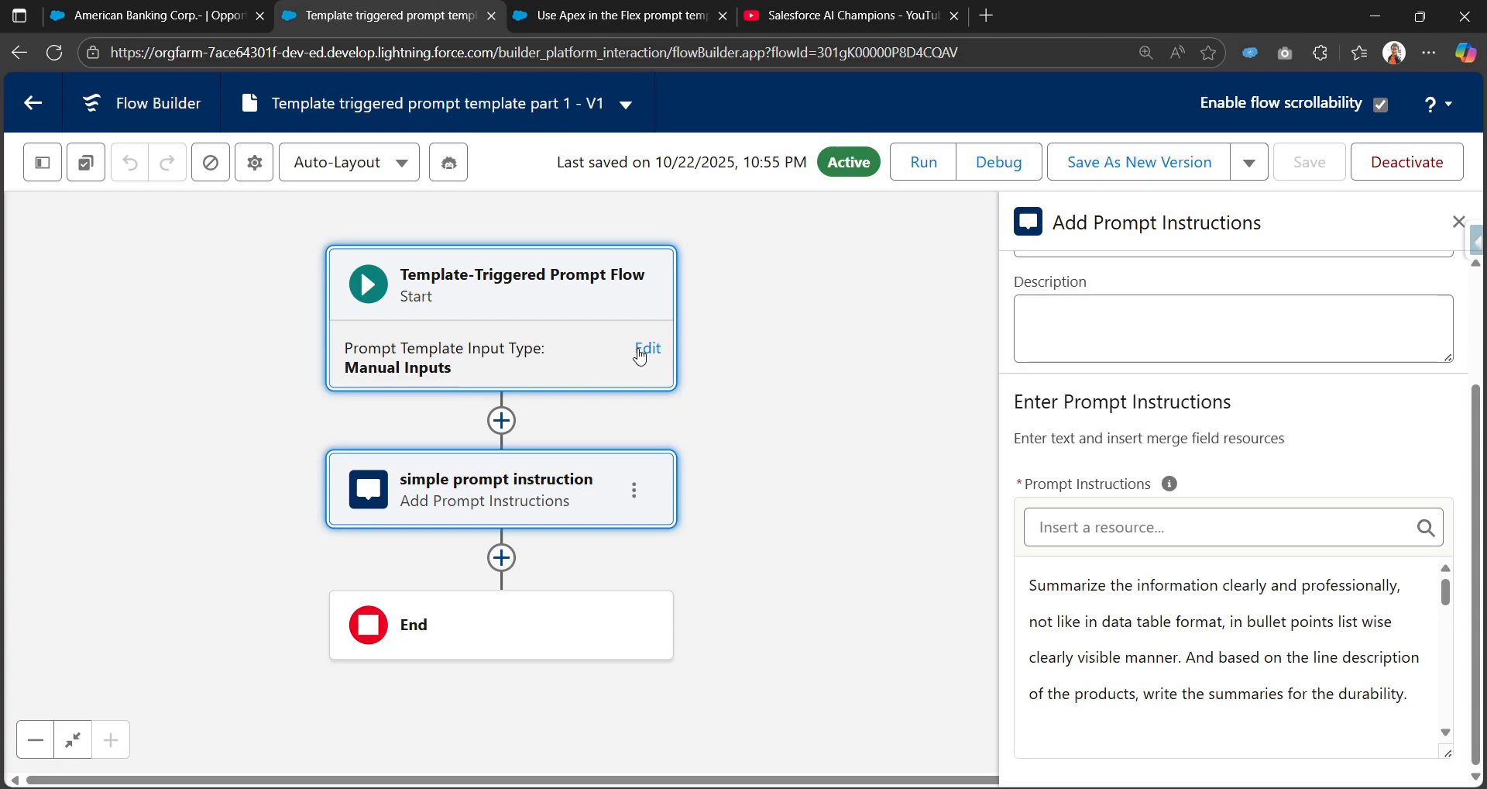
- Set the Start element's input type to Automatic Inputs with the prompt template type Record Summary Template Capability, and review the resulting input settings
click(639, 355)
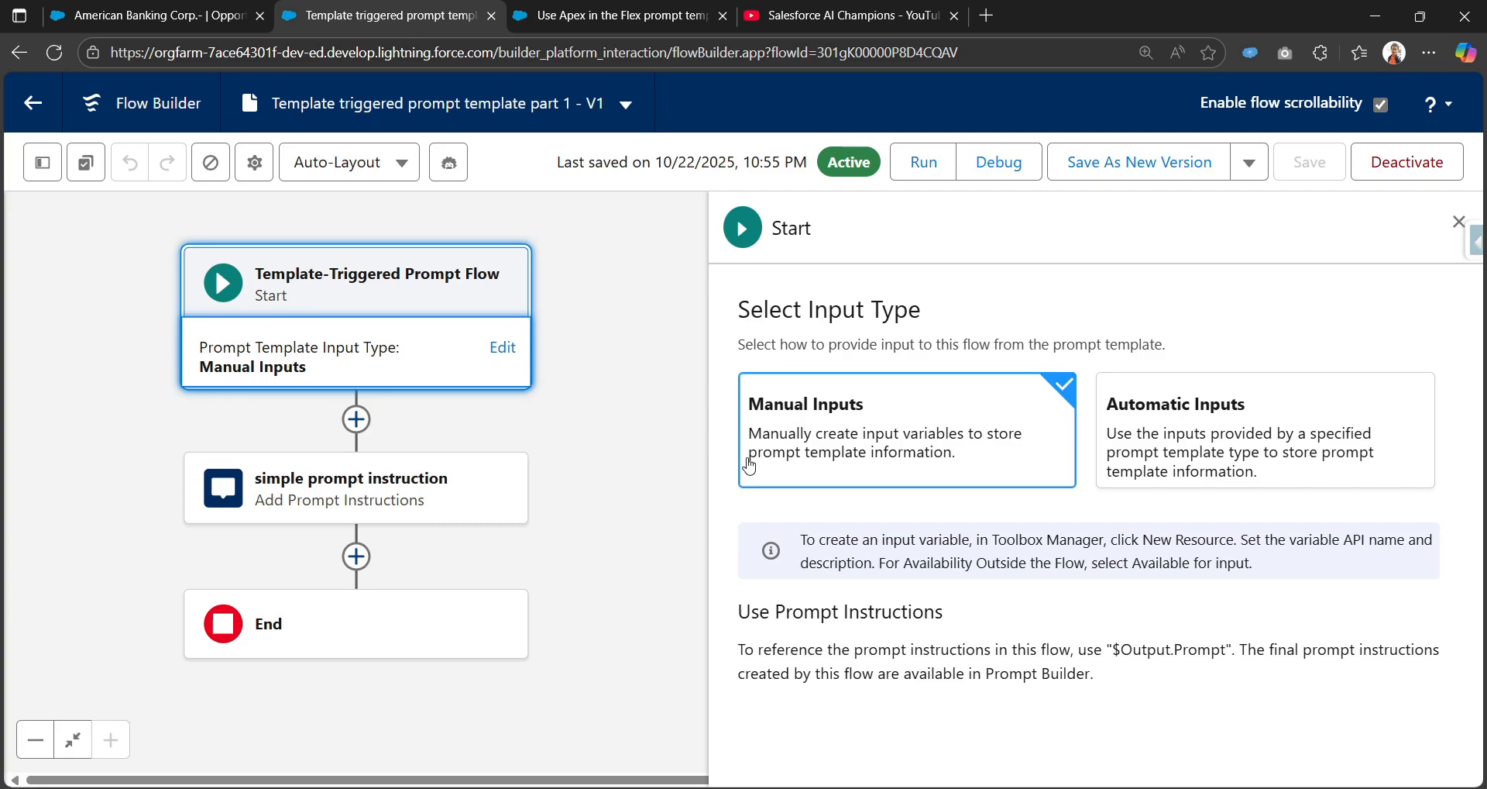
click(1281, 398)
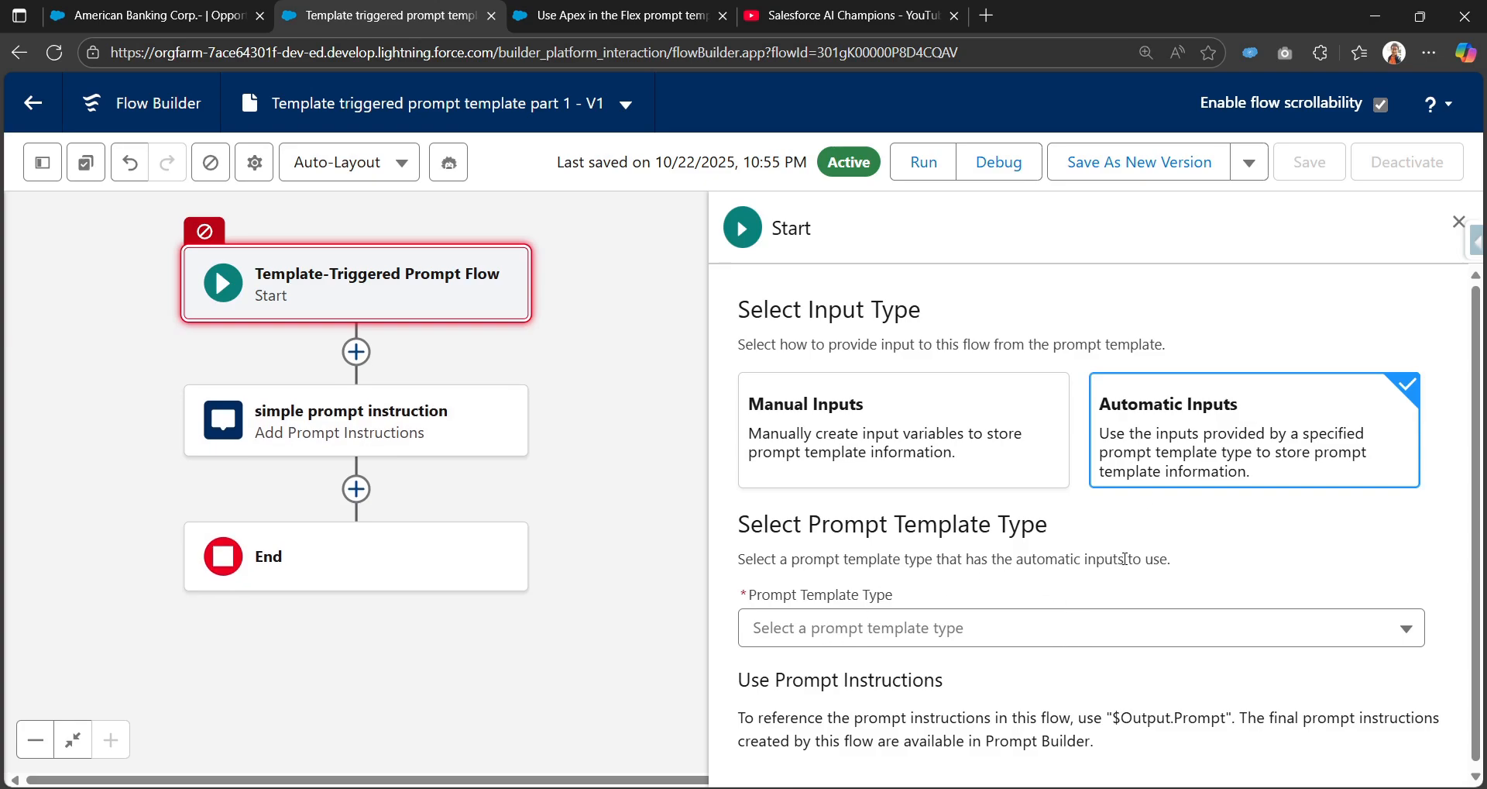
scroll(1123, 556, down, 1)
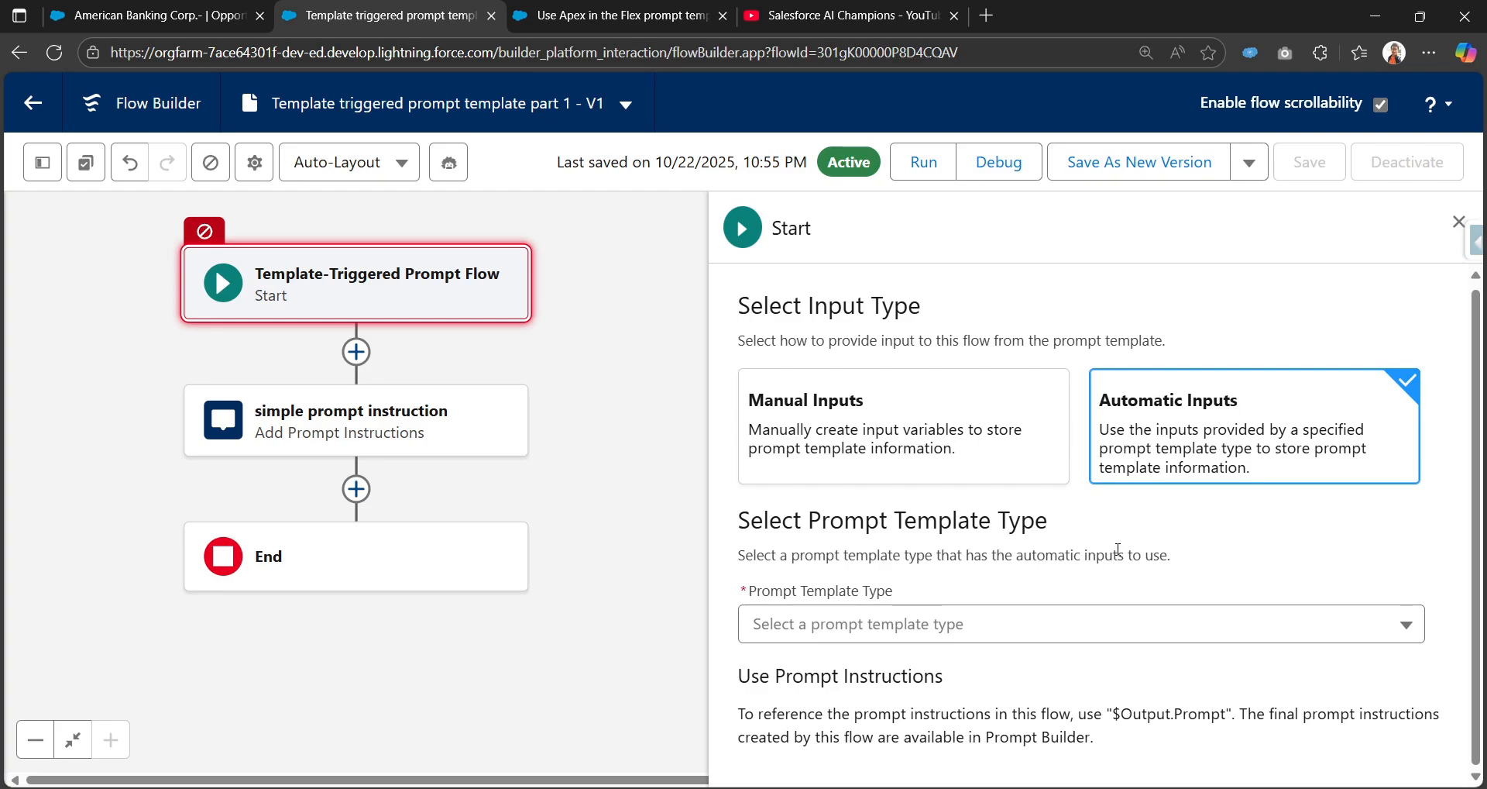
click(1048, 624)
scroll(984, 550, down, 3)
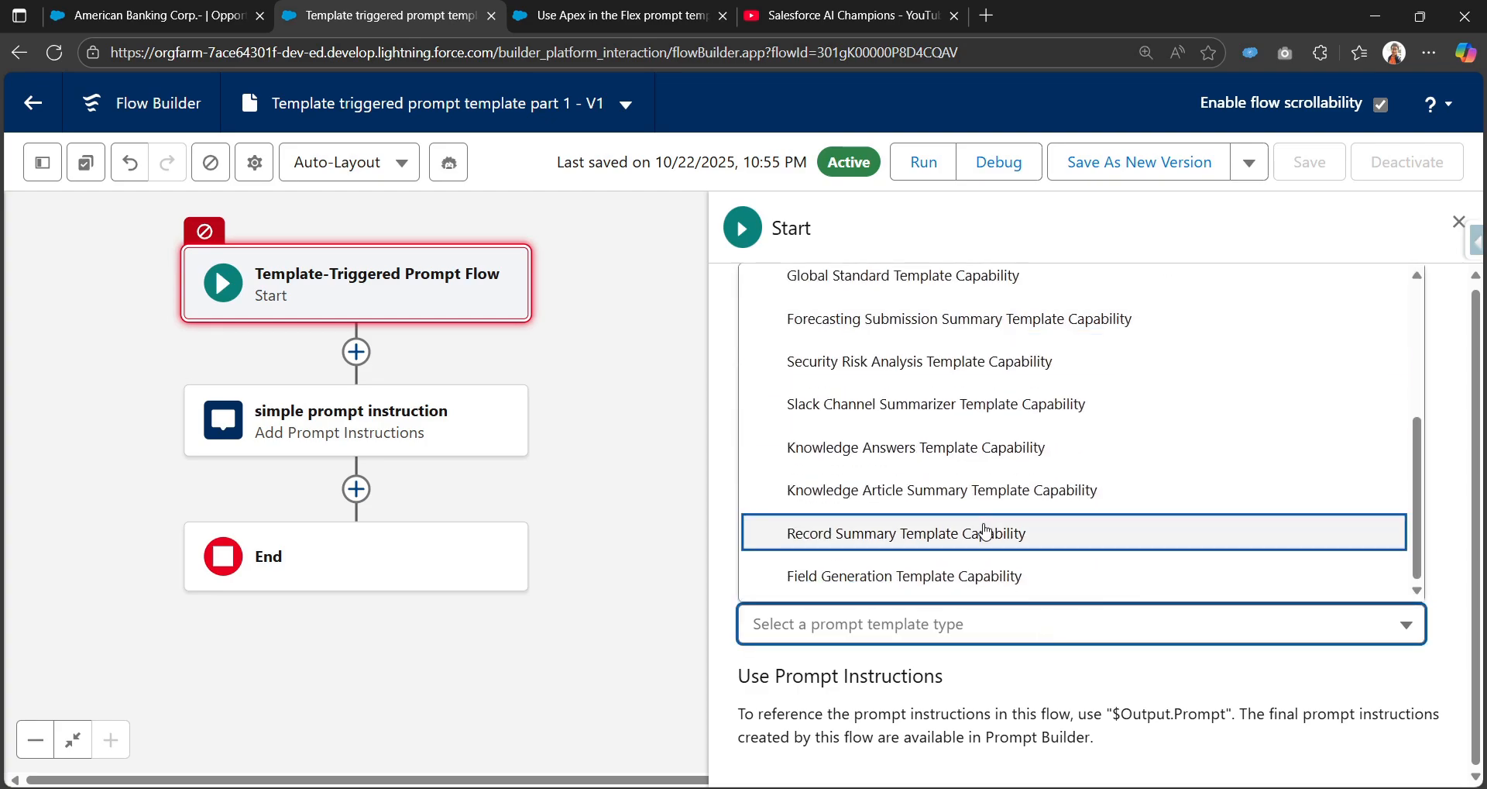
click(978, 550)
scroll(1165, 691, down, 3)
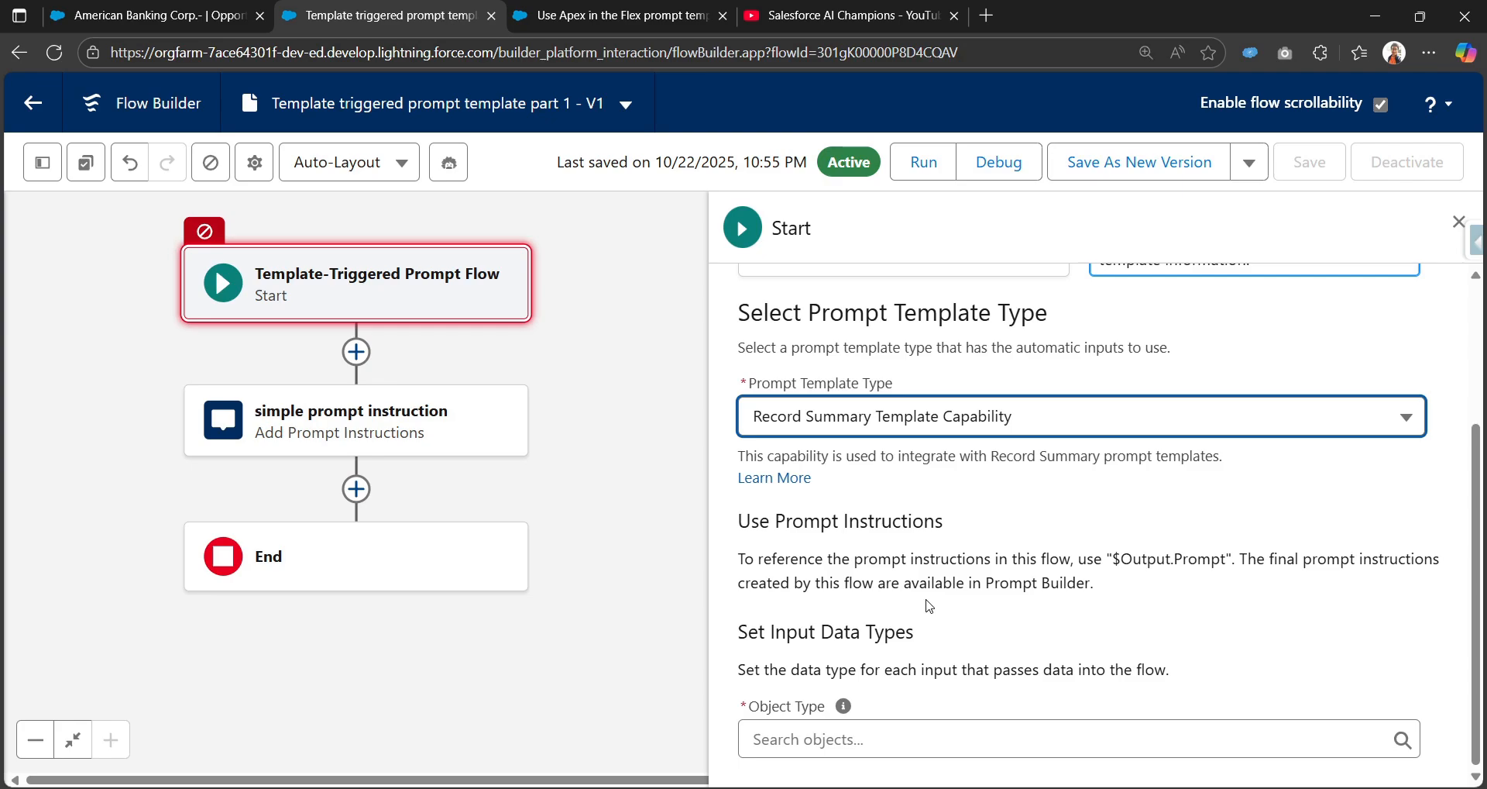
scroll(871, 415, up, 2)
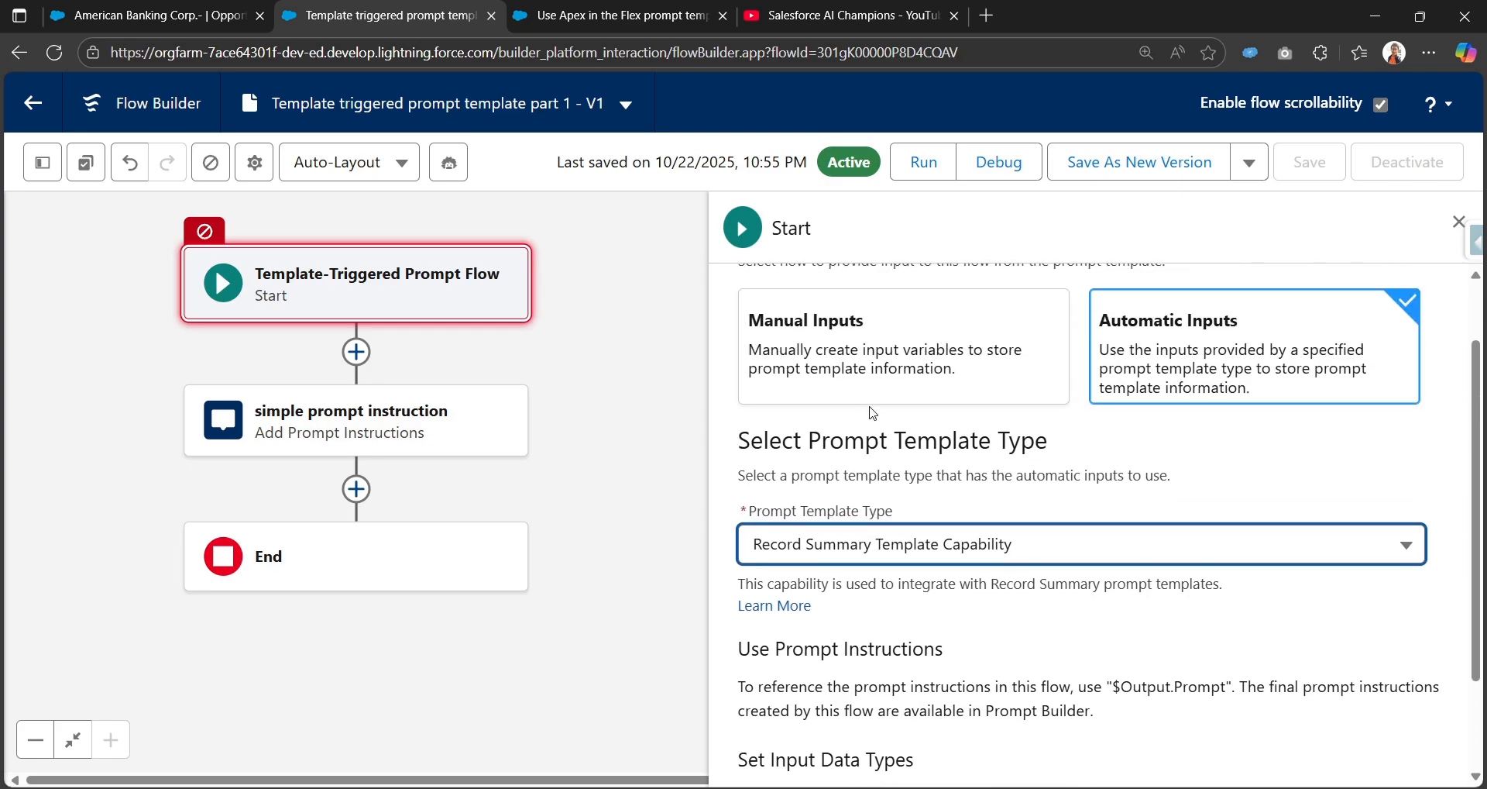
scroll(791, 439, up, 1)
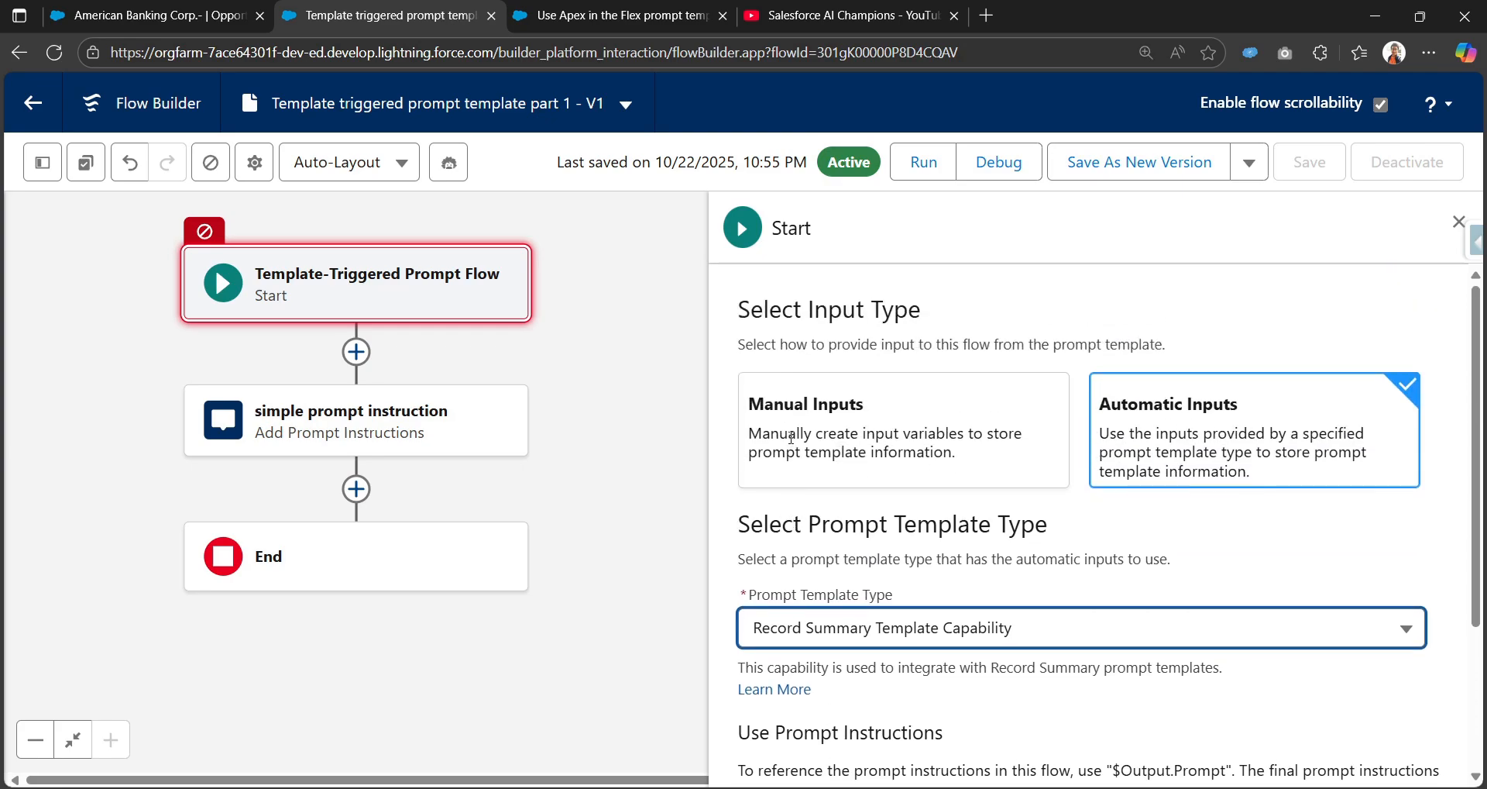